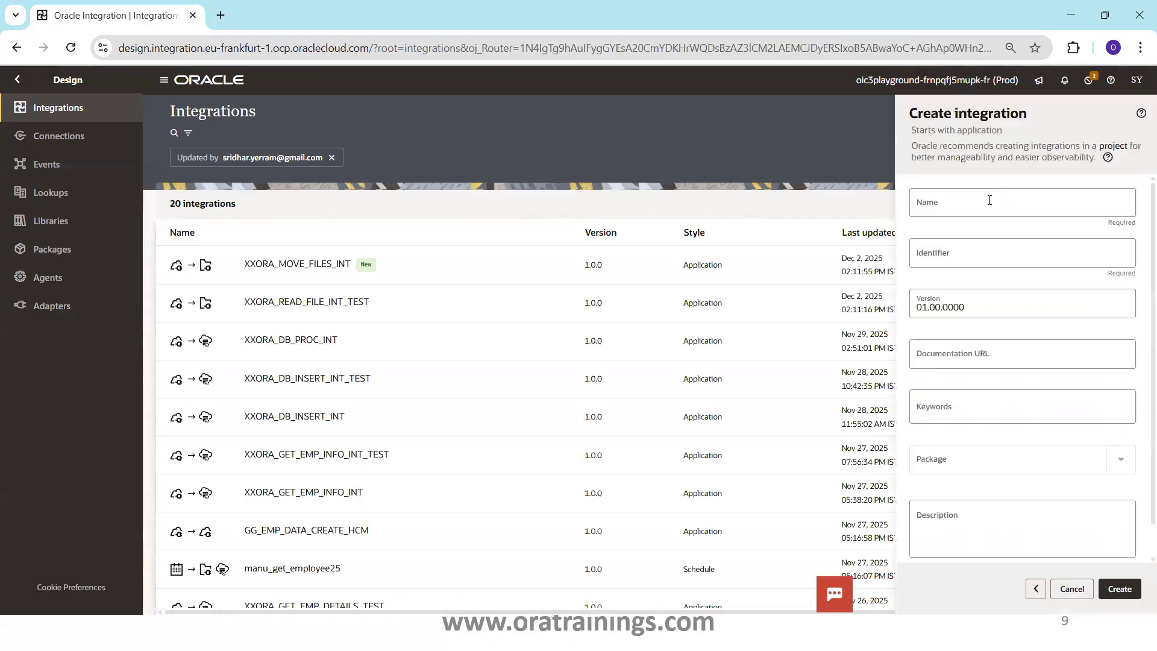
Step: Create the application integration with the name XXORA_MOVE_FILES_INT_TEST
left_click(990, 200)
type("XXORA_MOVE_FILES_INT")
type("_TEST")
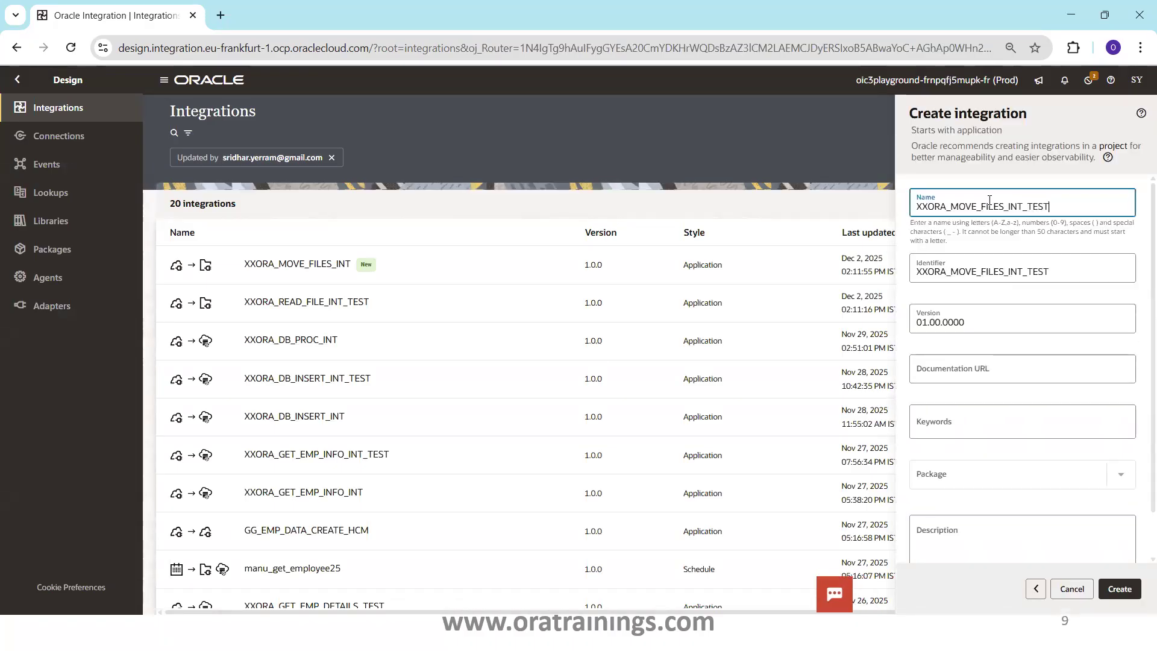
left_click(1119, 589)
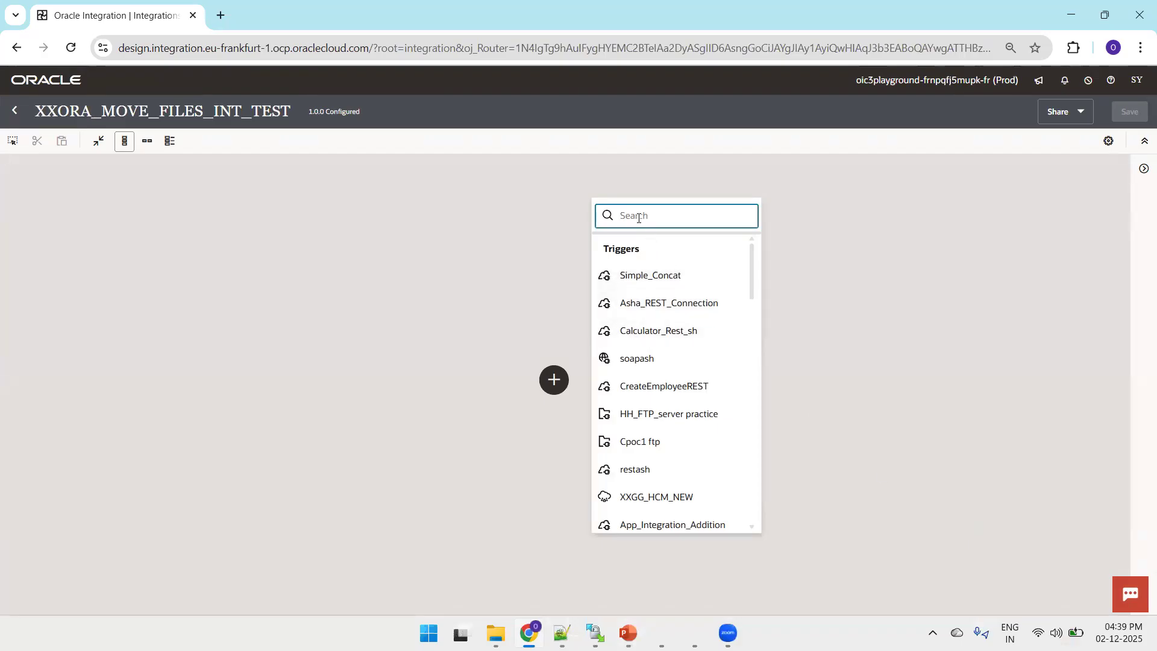
Step: Find the REST_CONN_OT connection and add it as the integration's trigger
type("REST_CONN")
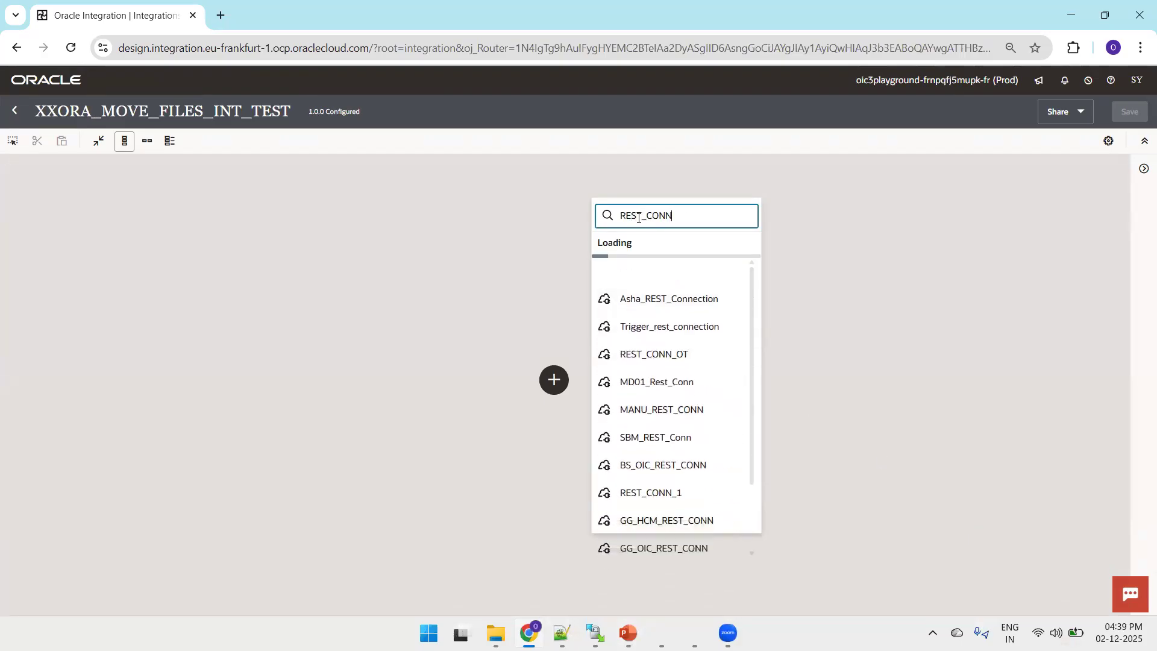
type("_O")
left_click(656, 310)
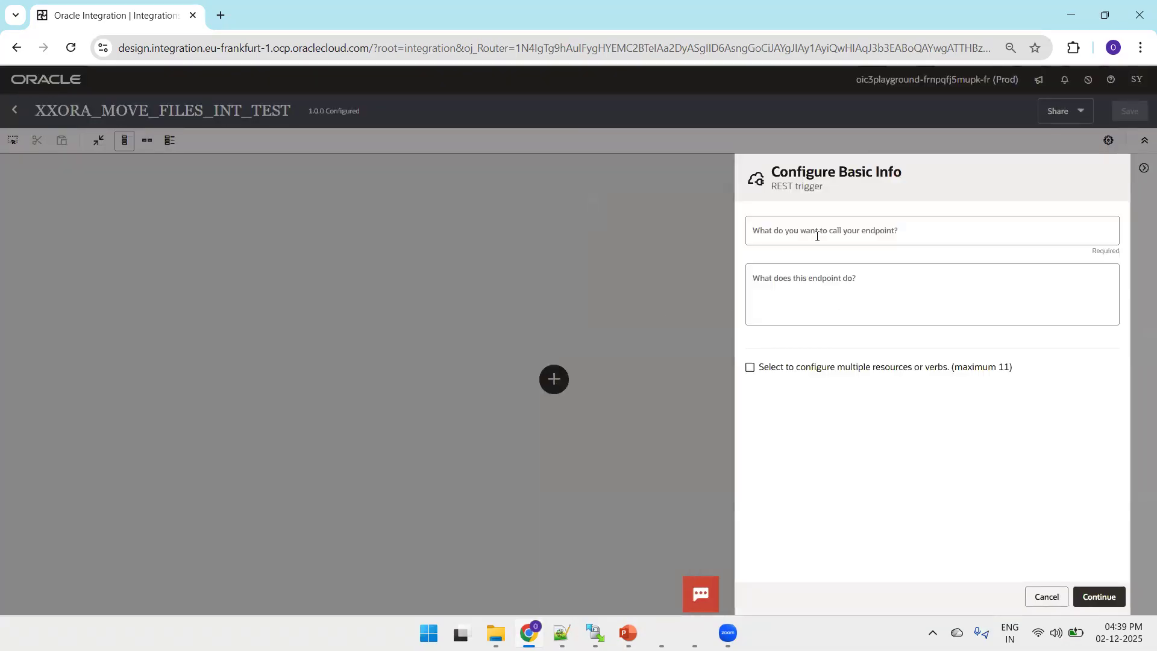
Step: Name the REST trigger endpoint MoveFiles, describe it as "Move Files", and continue to the resource configuration
left_click(817, 237)
type("ListF")
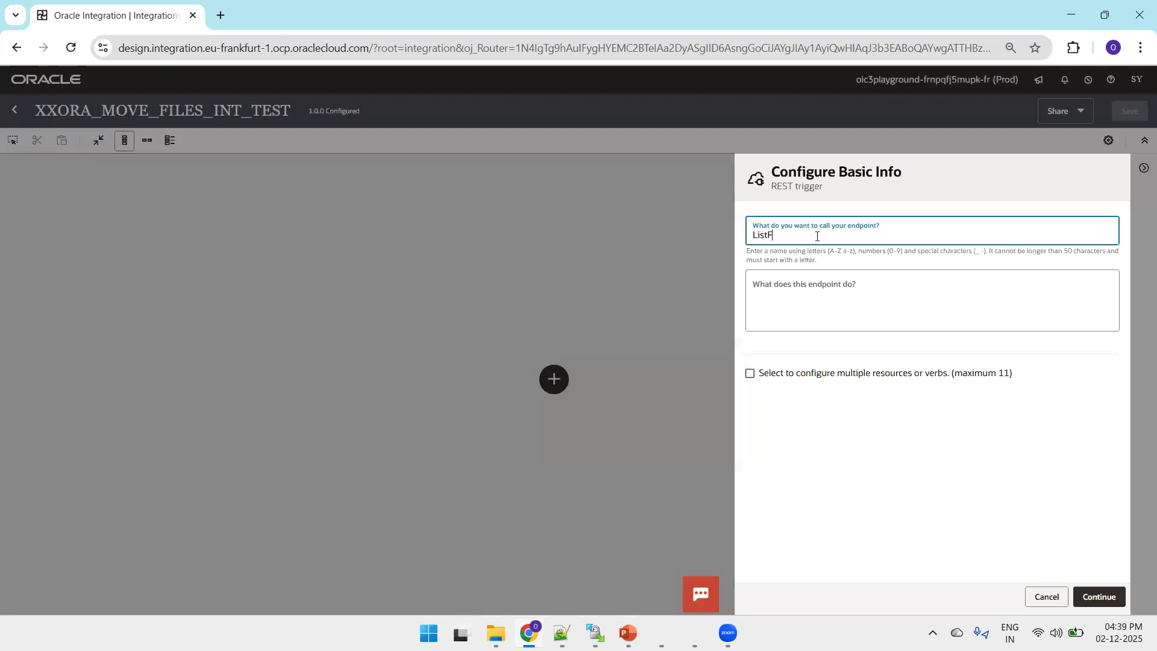
key("BackSpace")
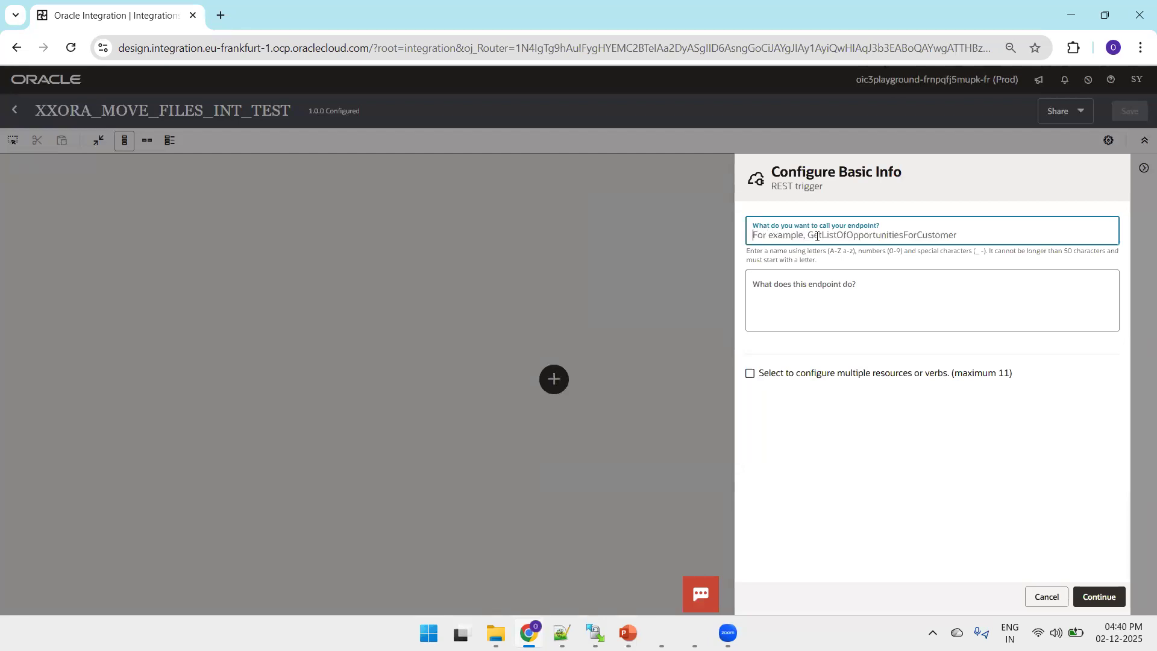
type("Move")
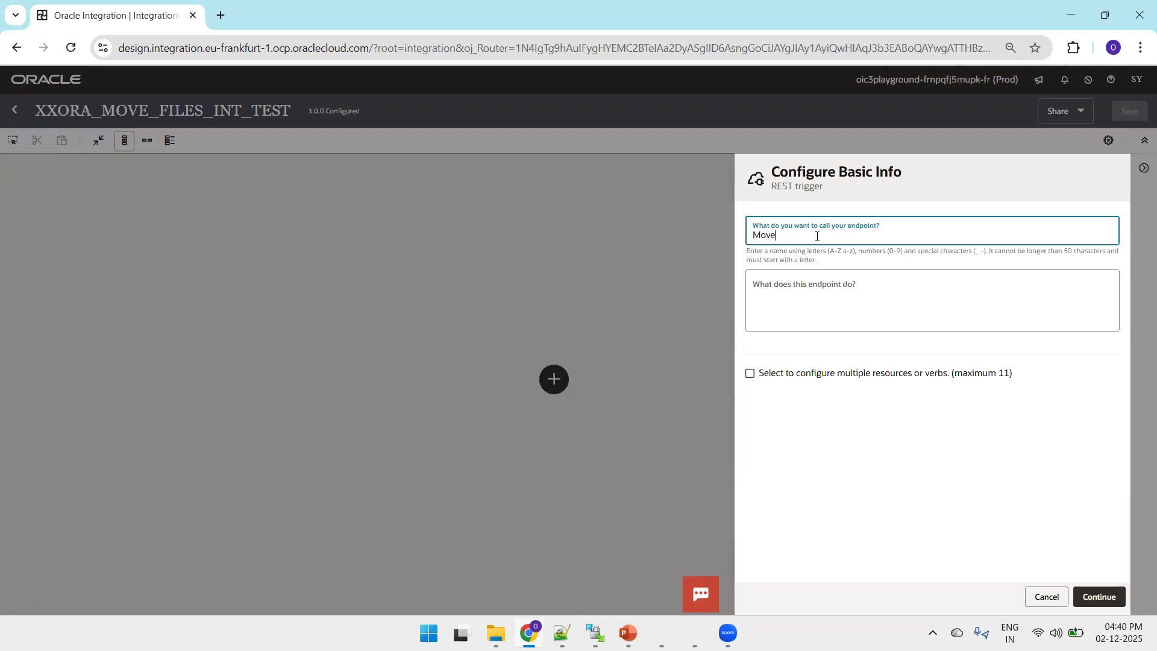
type("Files")
left_click(816, 299)
type("Move F")
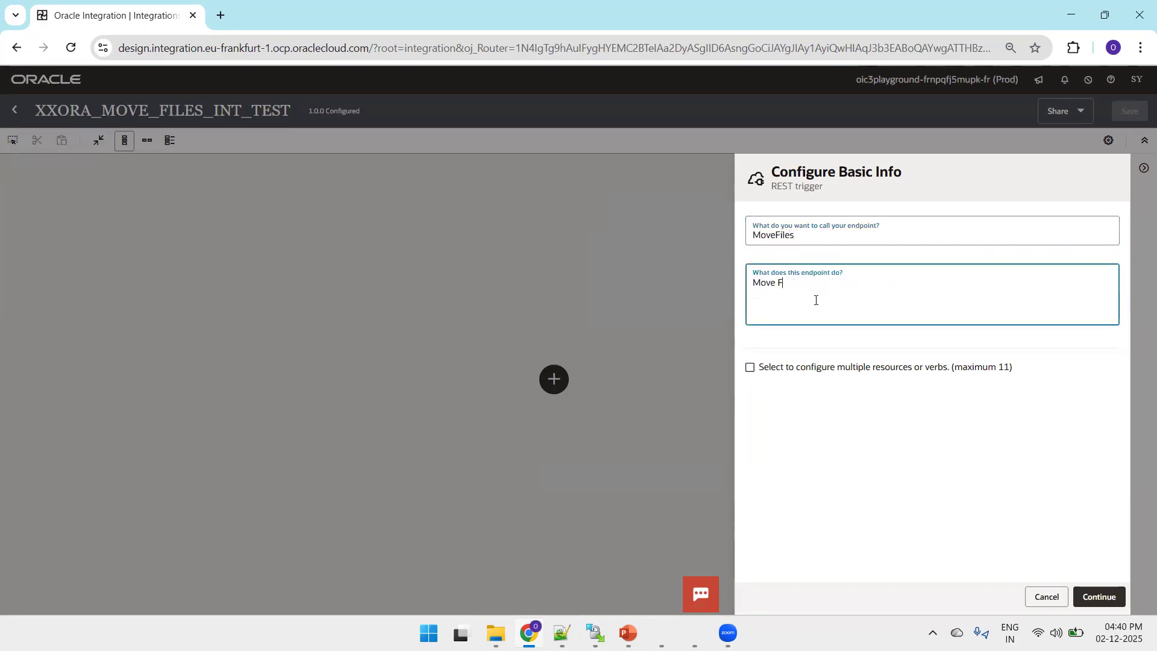
left_click(1092, 597)
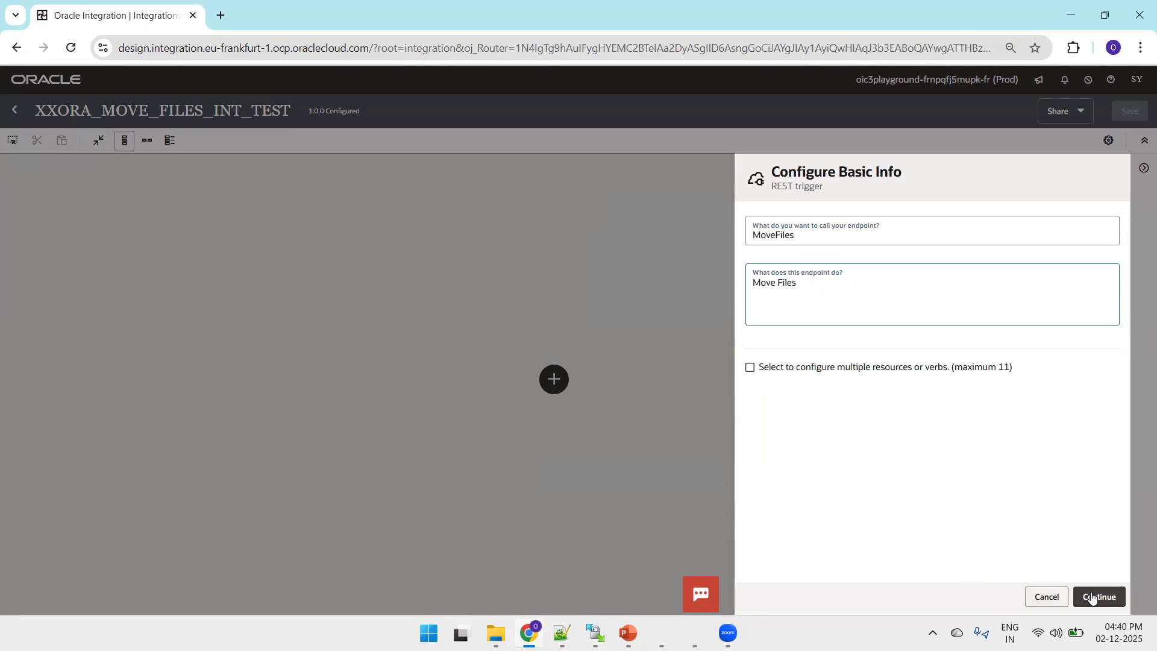
left_click(818, 263)
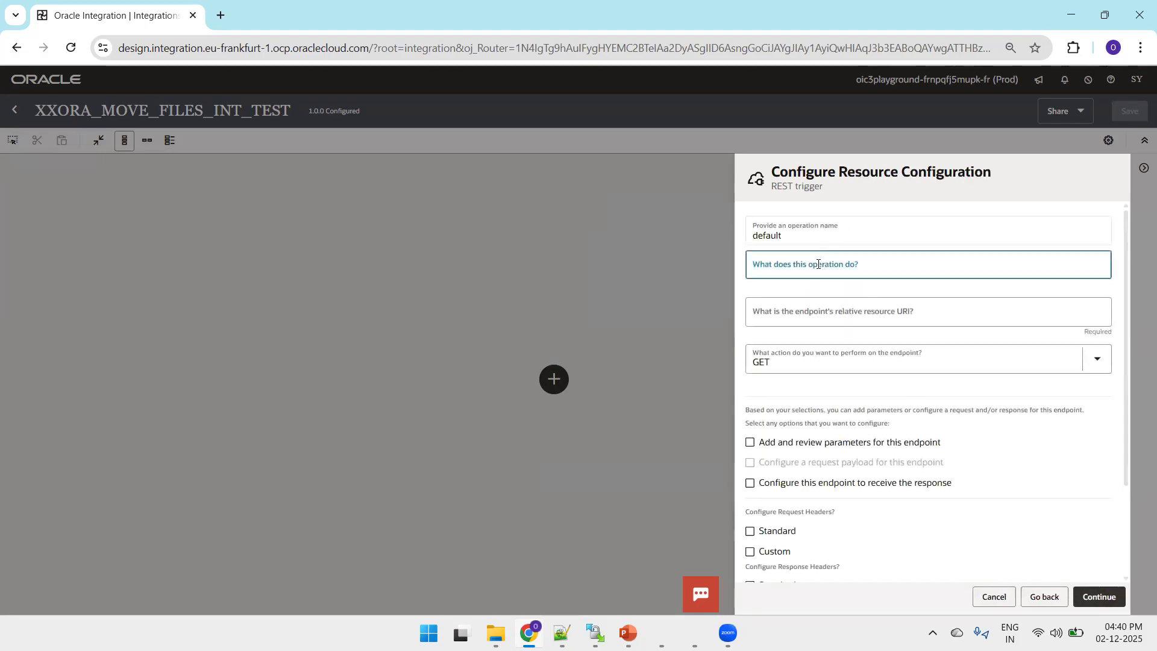
type("/")
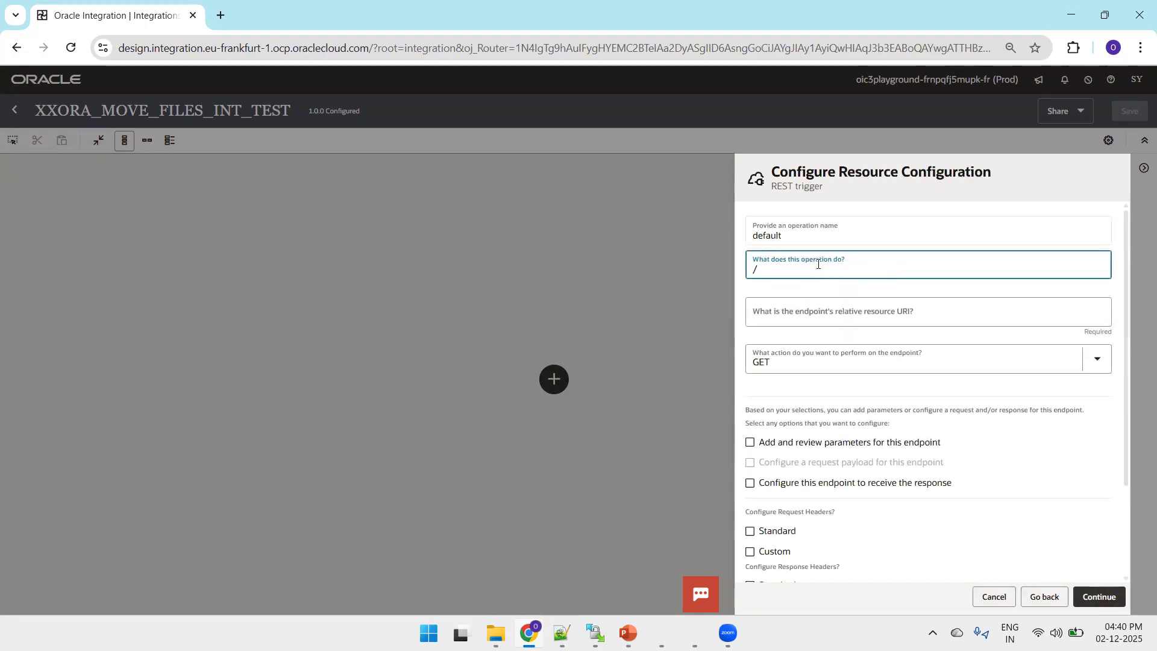
left_click(1092, 597)
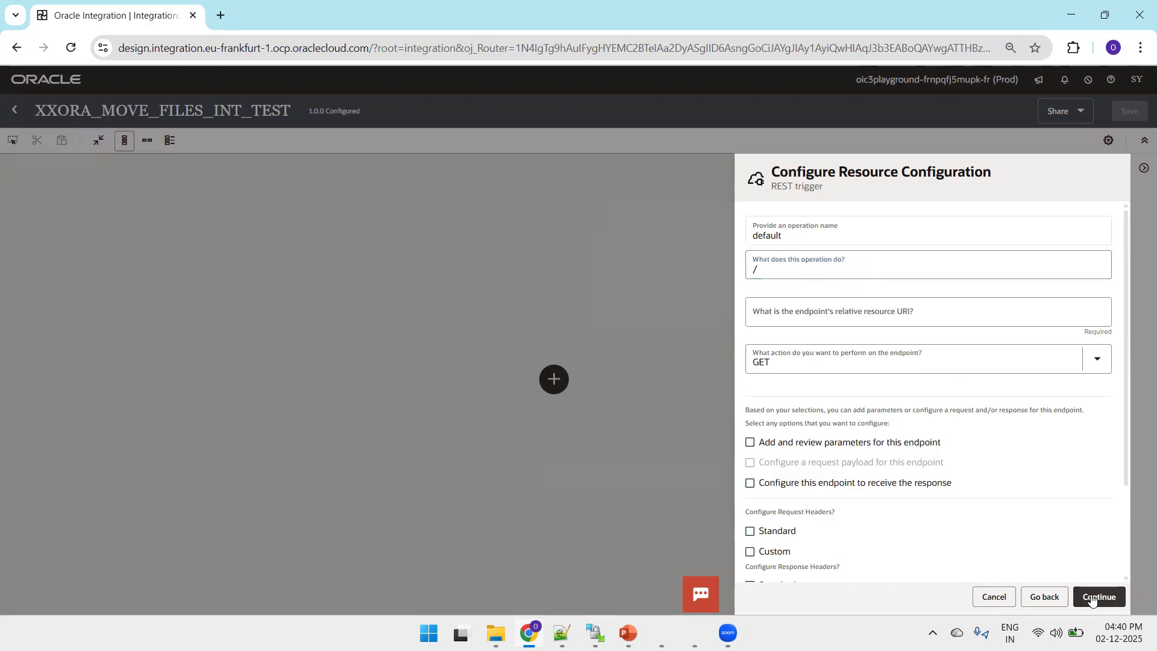
left_click(1092, 596)
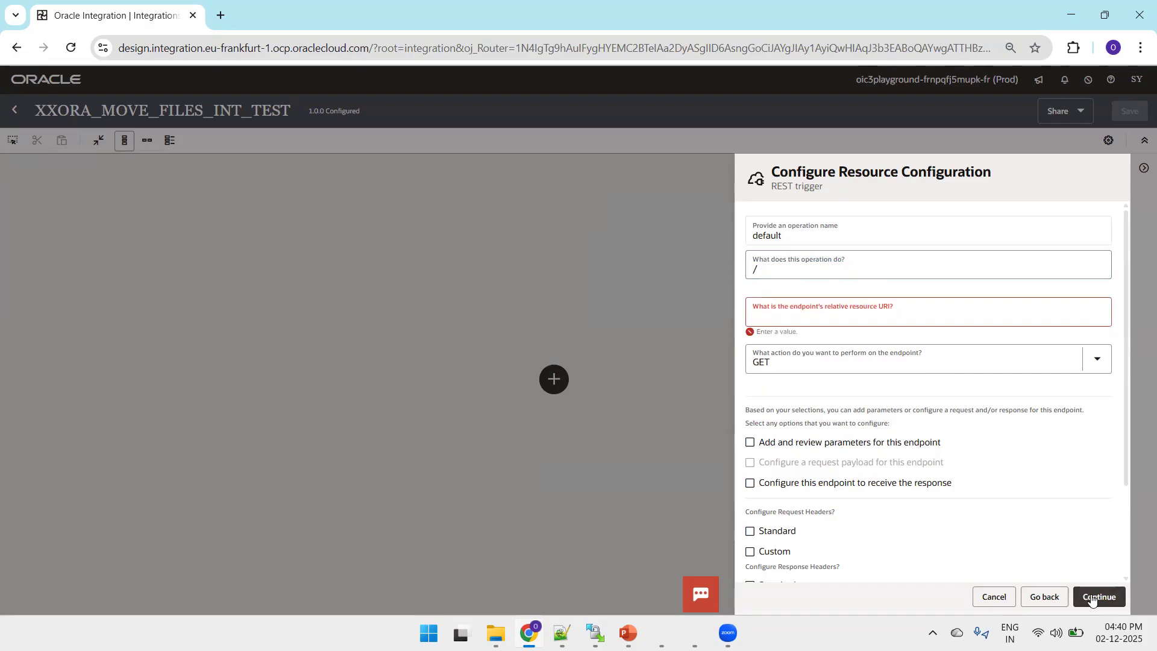
left_click(795, 272)
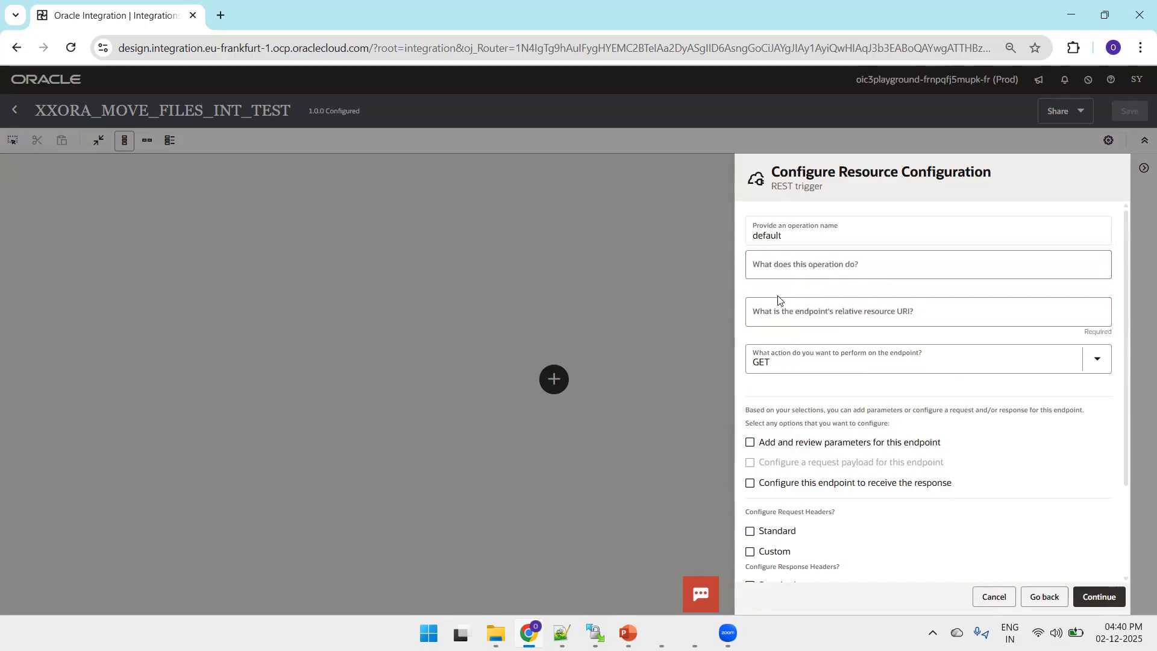
Step: Set the endpoint's relative resource URI to "/" with the GET action and finish the REST trigger configuration
left_click(772, 313)
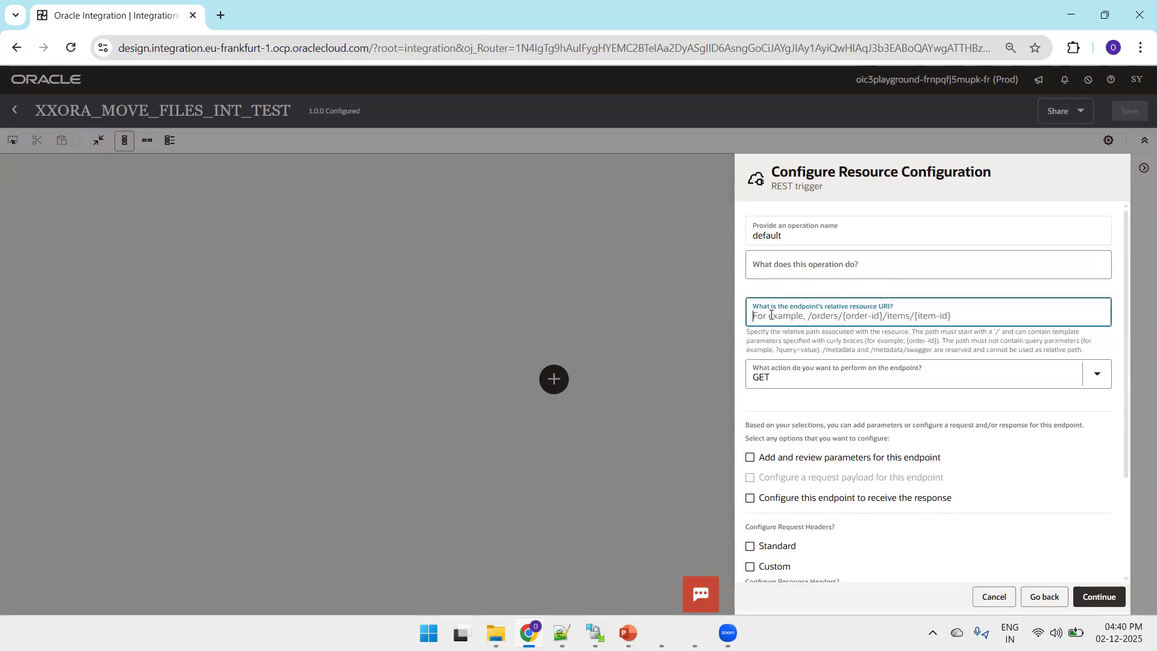
type("/")
left_click(1097, 600)
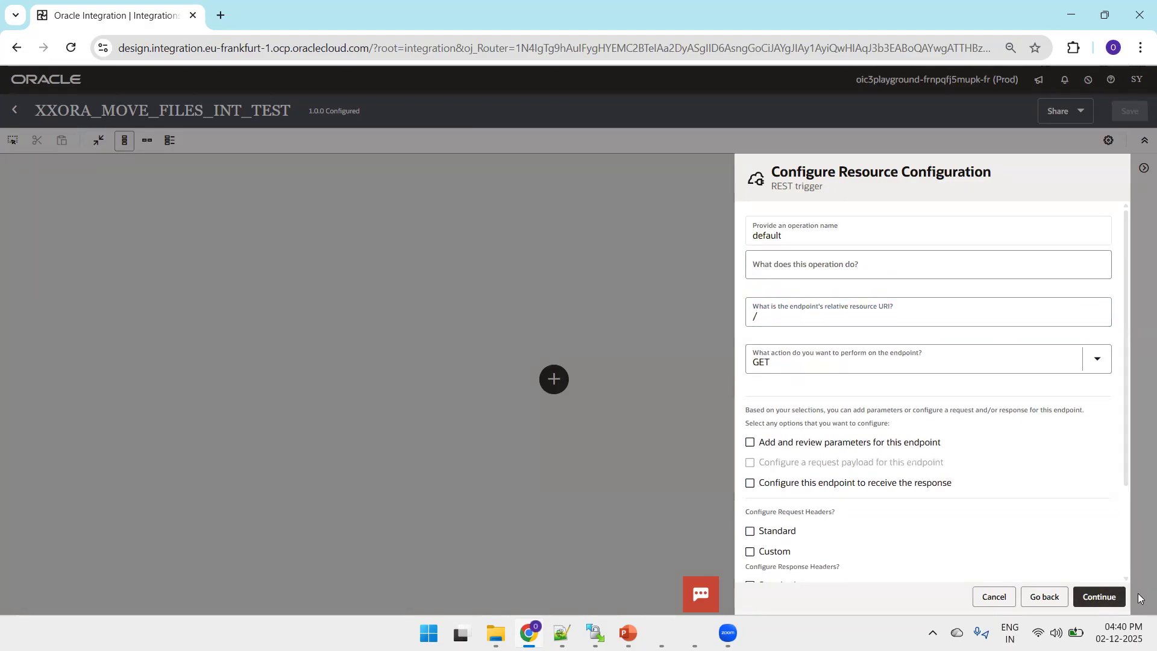
left_click(1115, 598)
left_click(1115, 598)
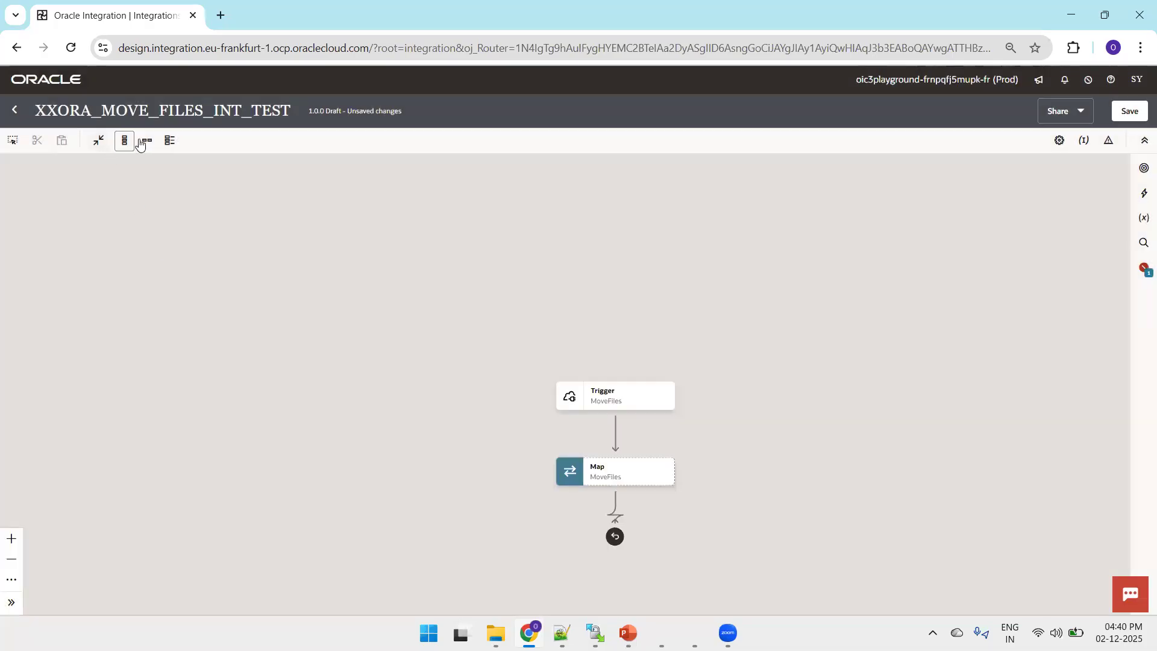
Step: Switch the integration flow to the horizontal layout
left_click(146, 140)
left_click_drag(238, 312, 286, 245)
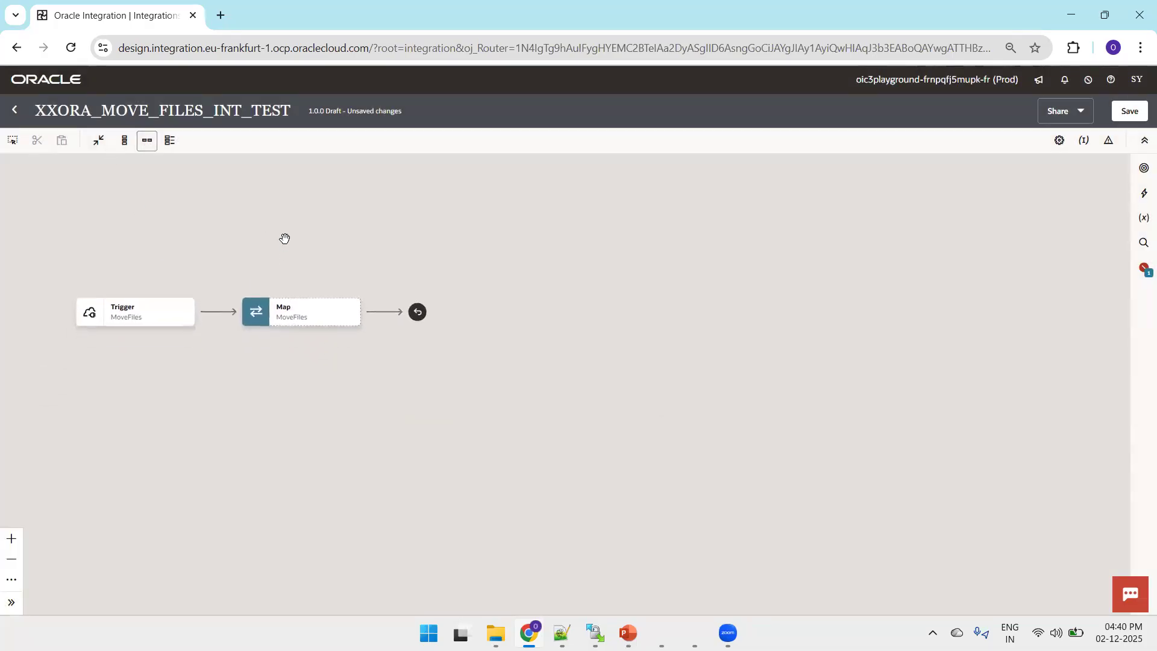
Step: Switch to WinSCP and delete emp1.csv, emp2.csv and emp3.csv from the remote folder /2025/inbound/emp
left_click(595, 632)
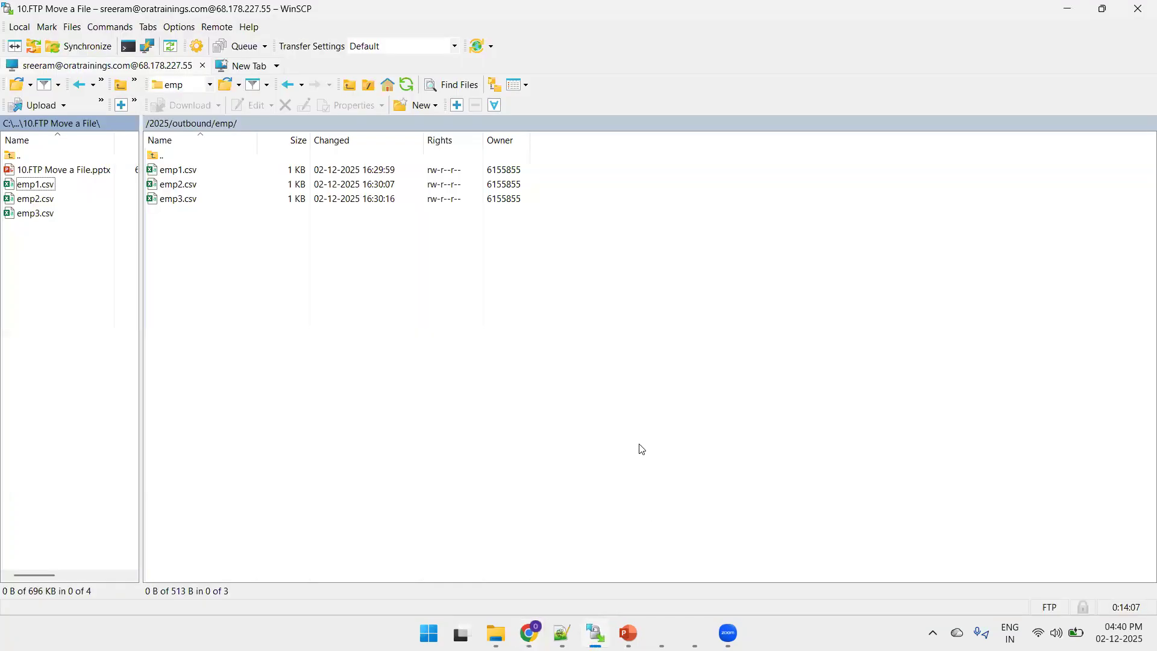
left_click(336, 336)
key("BackSpace")
key("BackSpace")
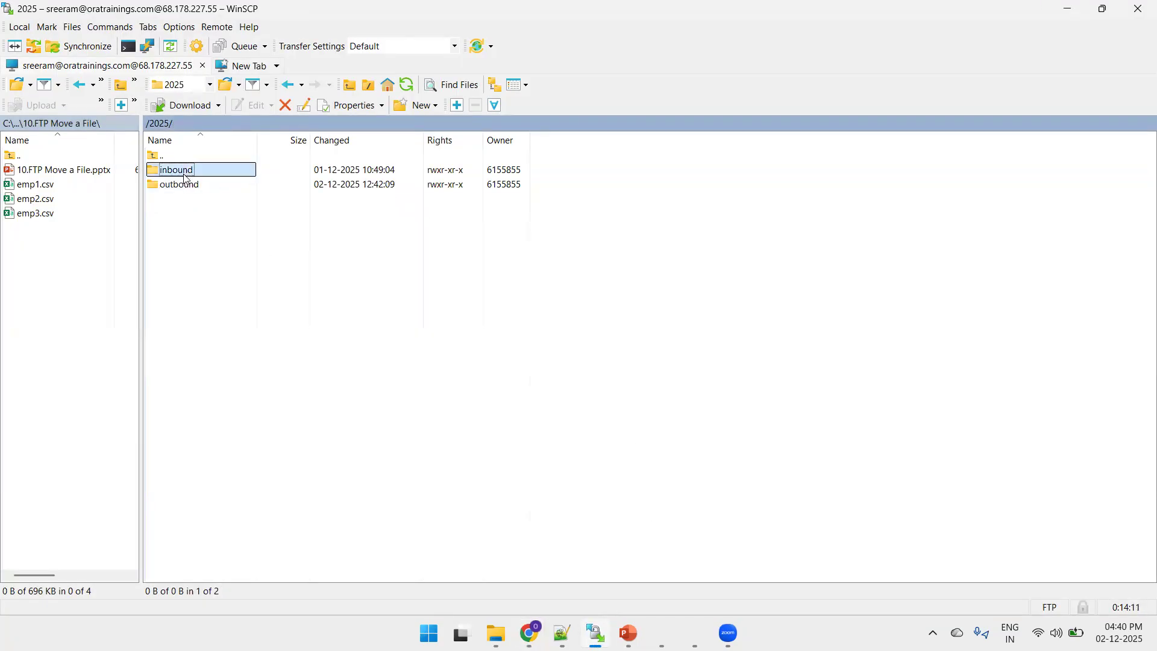
double_click(179, 175)
double_click(179, 175)
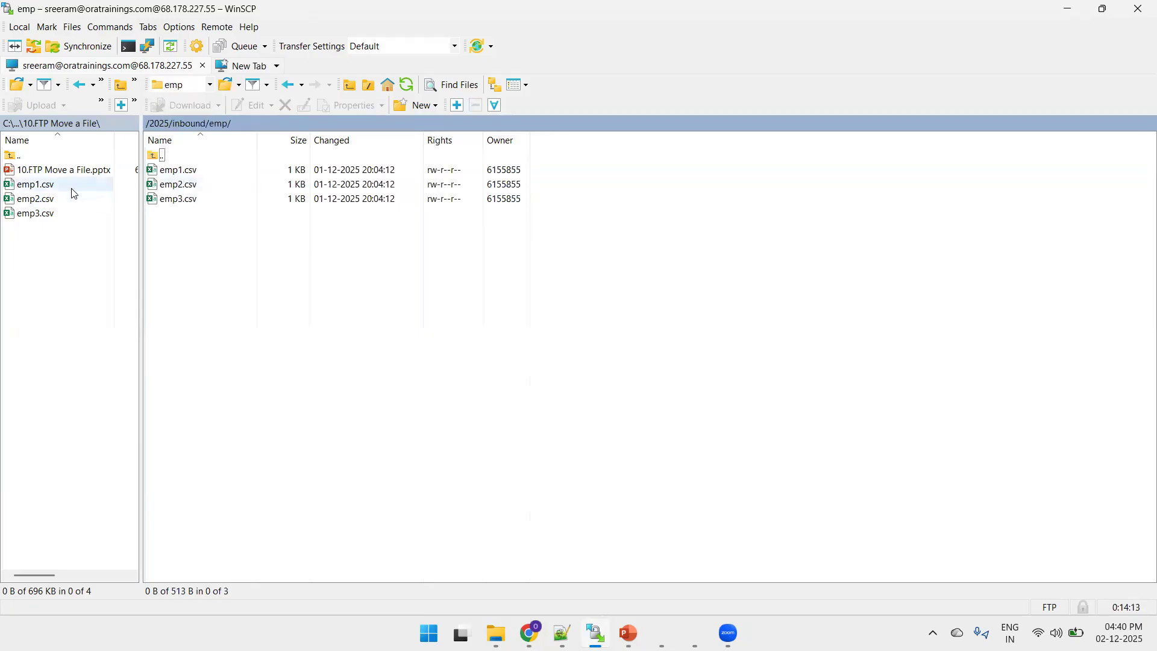
key("ctrl+r")
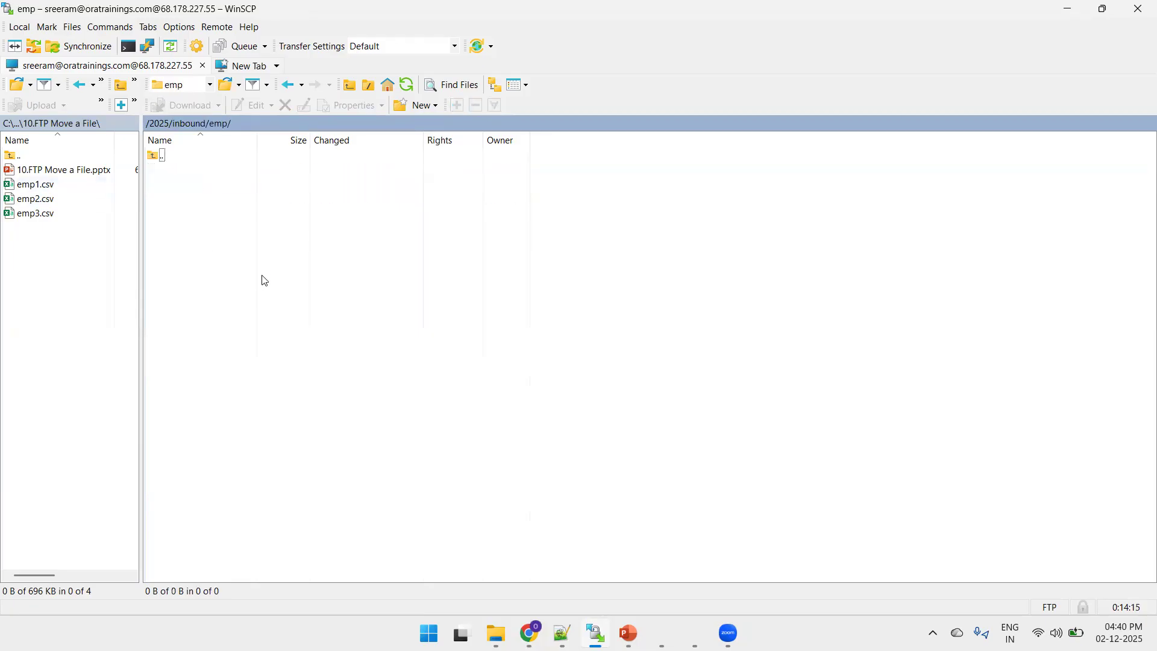
Step: Upload the local files emp1.csv, emp2.csv and emp3.csv to the remote folder /2025/inbound/emp
left_click(45, 186)
key("shift+Down")
key("shift+Down")
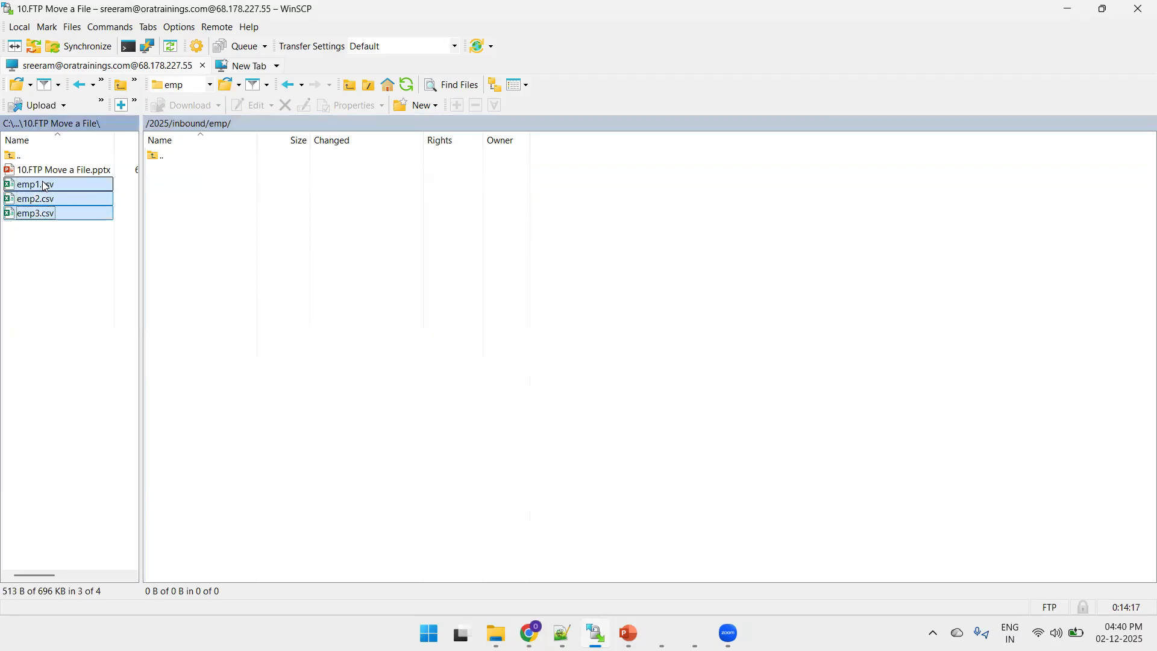
left_click_drag(45, 186, 348, 282)
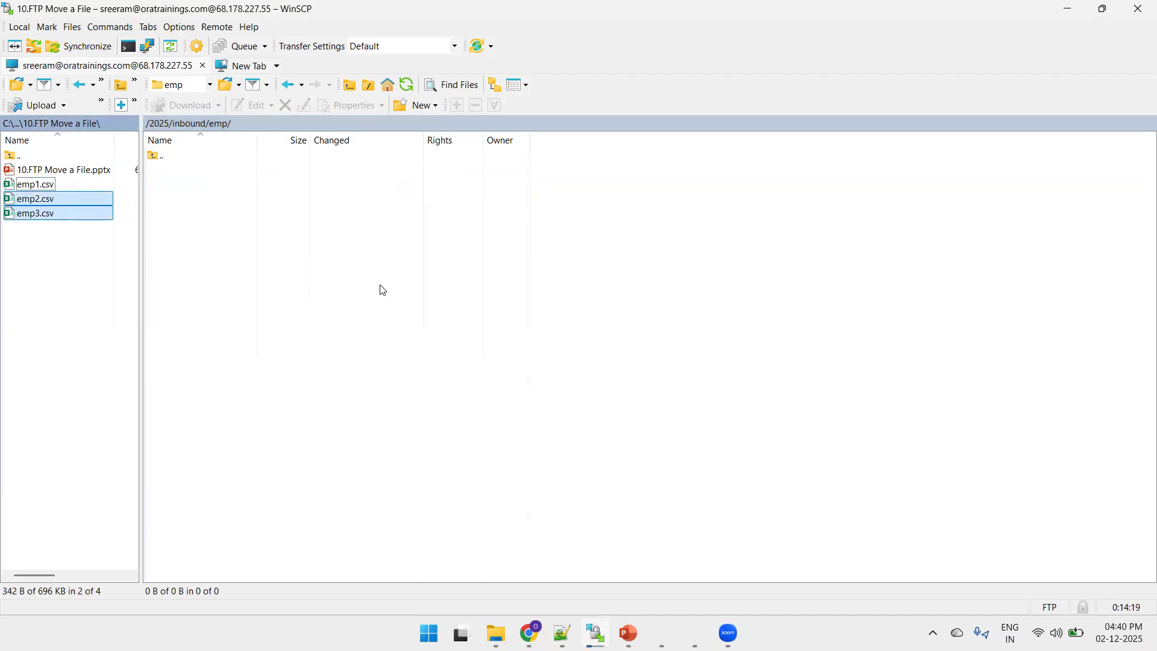
Step: Delete emp1.csv, emp2.csv and emp3.csv from the remote folder /2025/outbound/emp
left_click(163, 123)
double_click(184, 186)
double_click(172, 174)
key("ctrl+a")
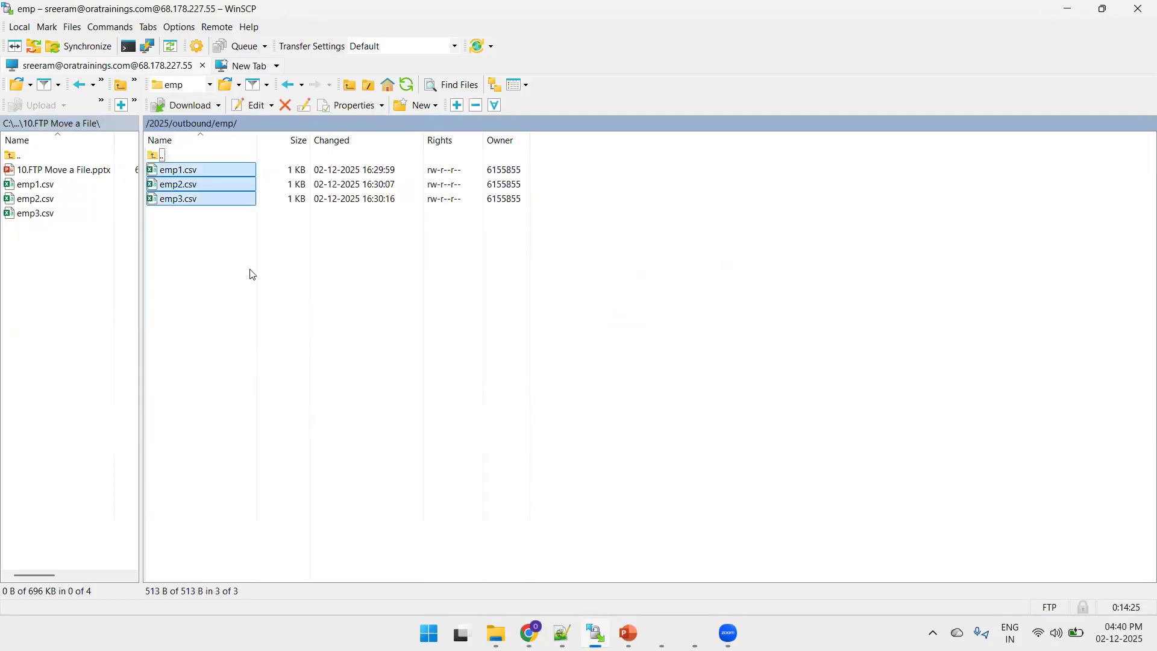
key("Delete")
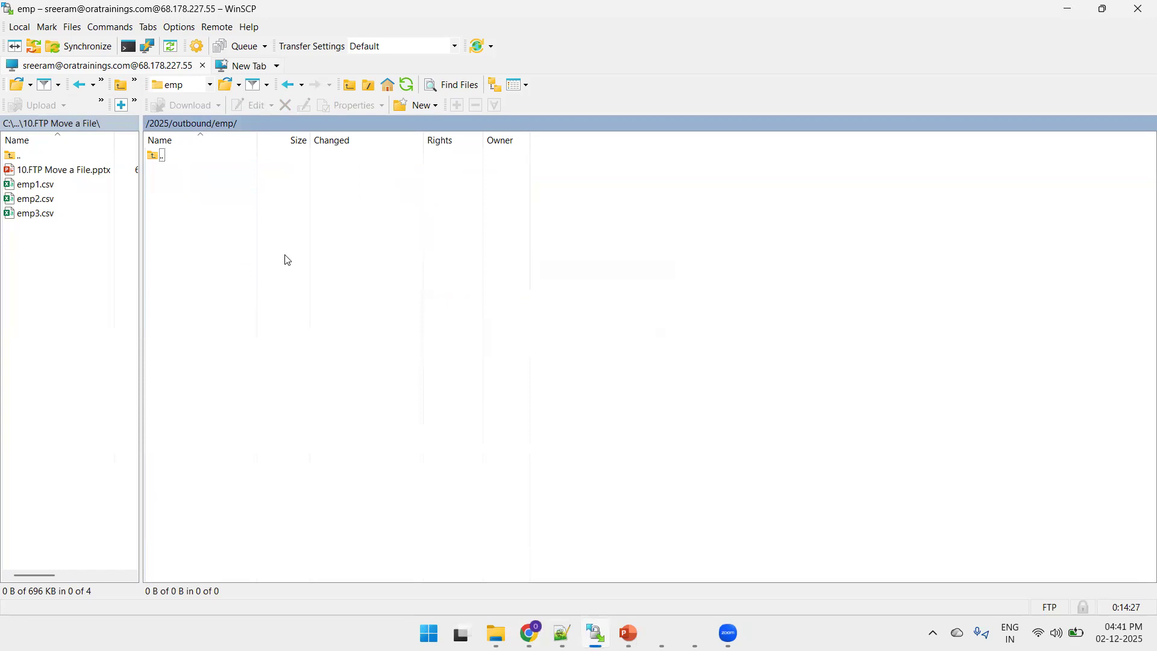
Step: Return to the remote folder /2025/inbound/emp and copy its directory path
key("BackSpace")
key("BackSpace")
key("Up")
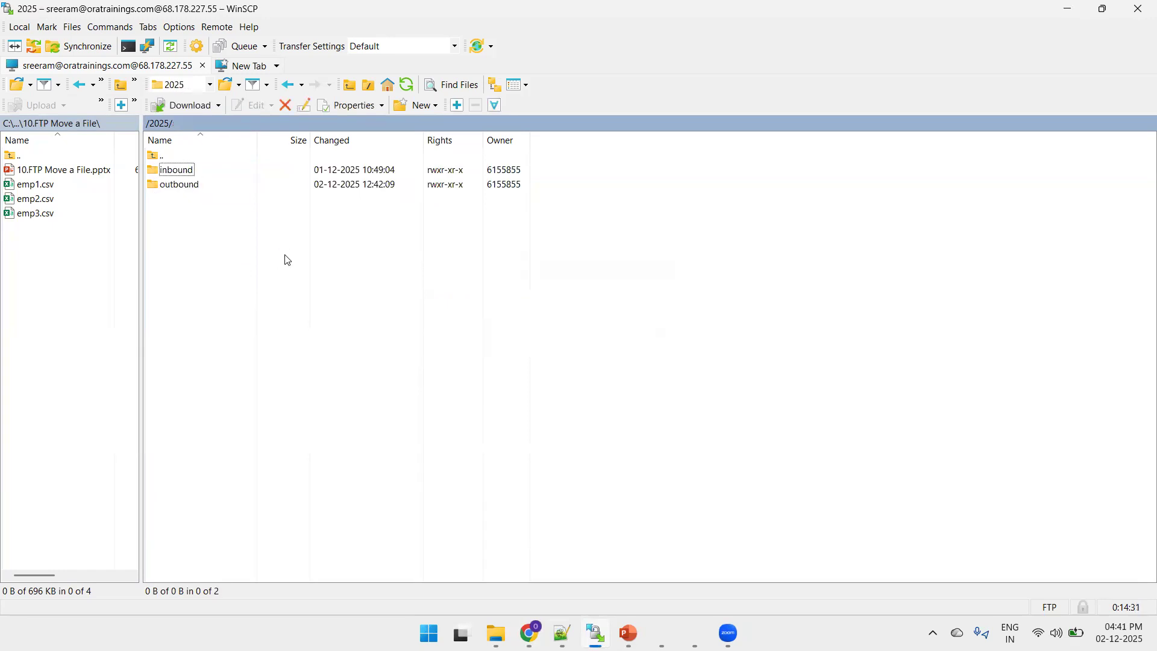
key("Return")
key("BackSpace")
key("Return")
key("Down")
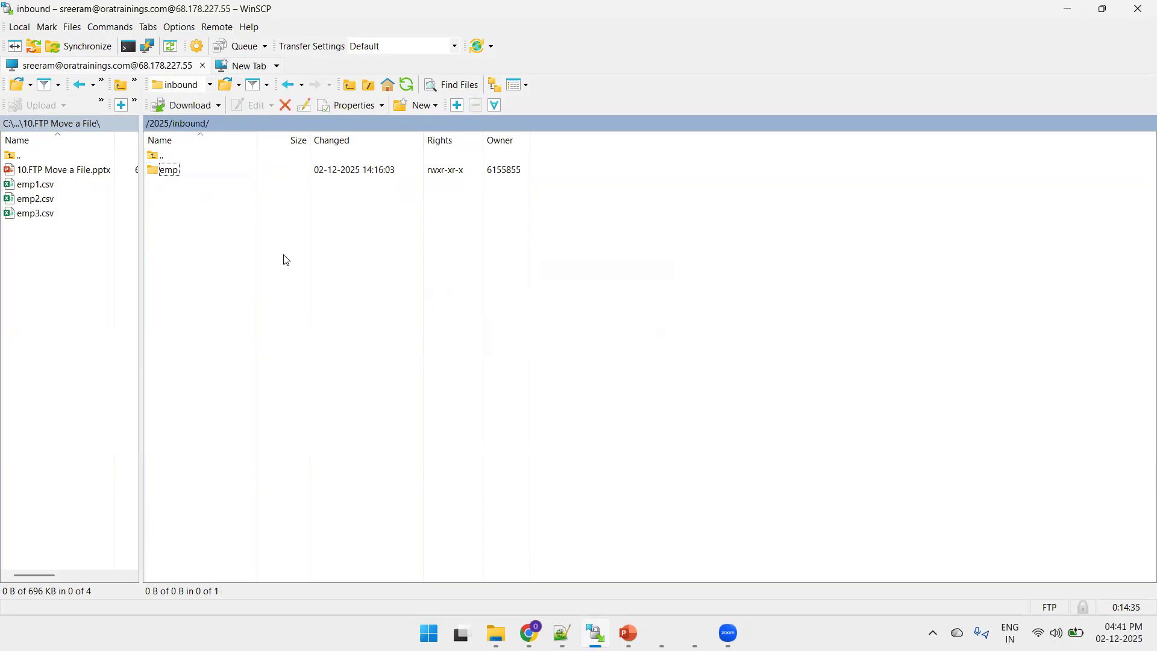
key("Return")
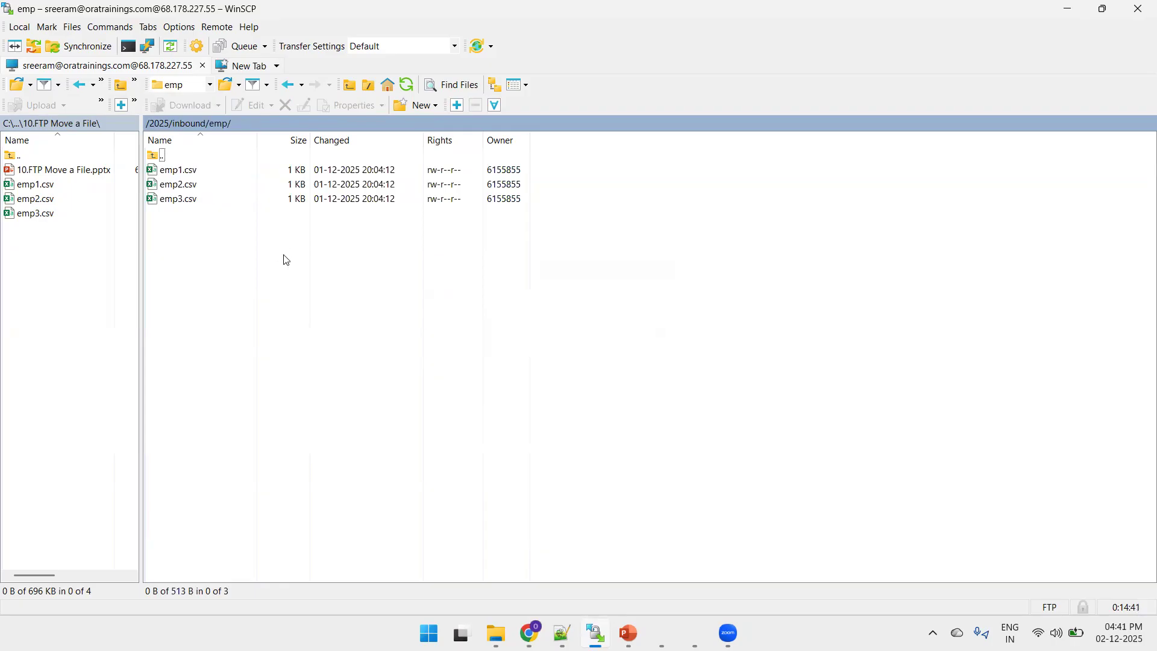
left_click(227, 90)
key("ctrl+c")
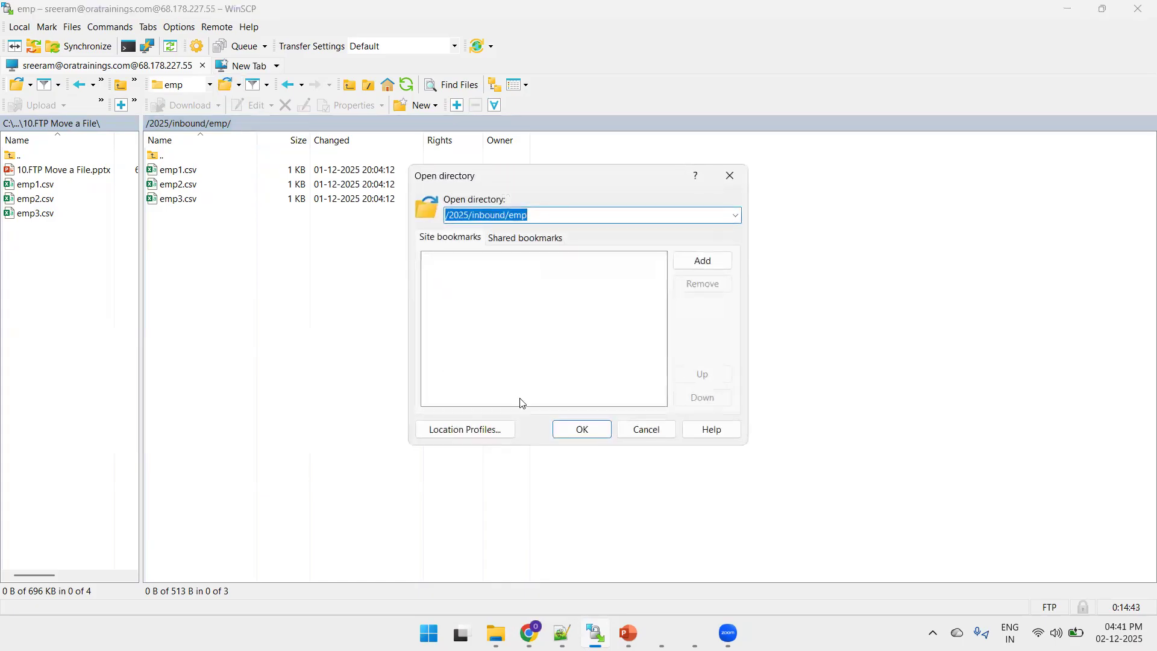
left_click(644, 429)
Step: Switch back to Oracle Integration and add an FTP_CONN_OT invoke after the MoveFiles map
key("alt+Tab")
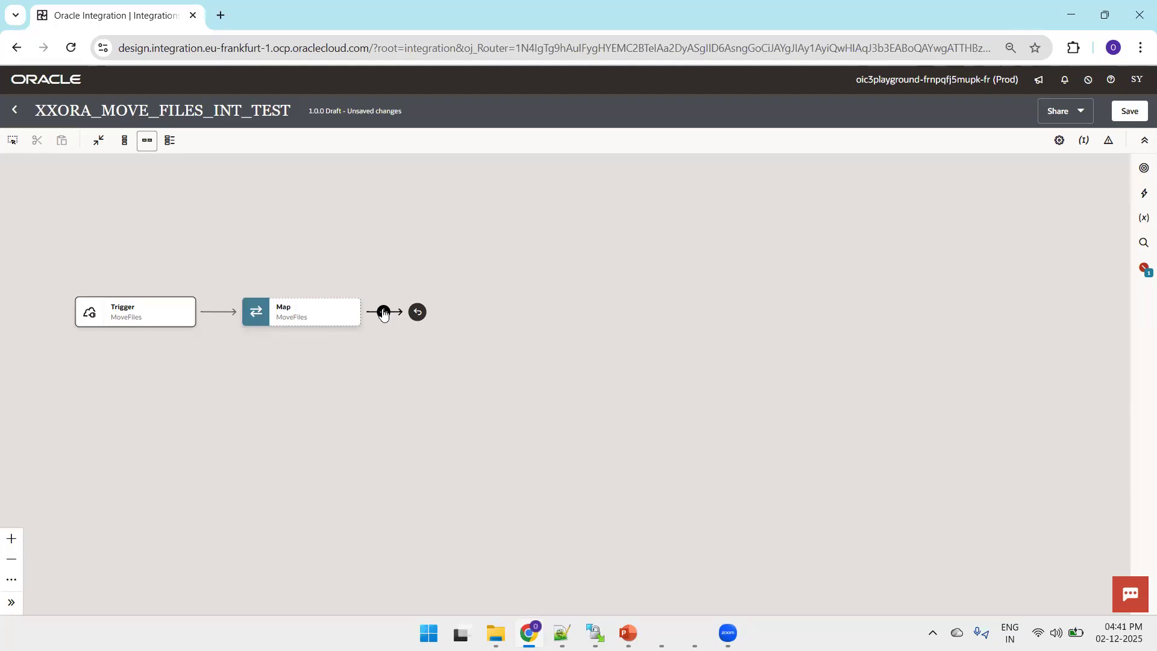
left_click(383, 313)
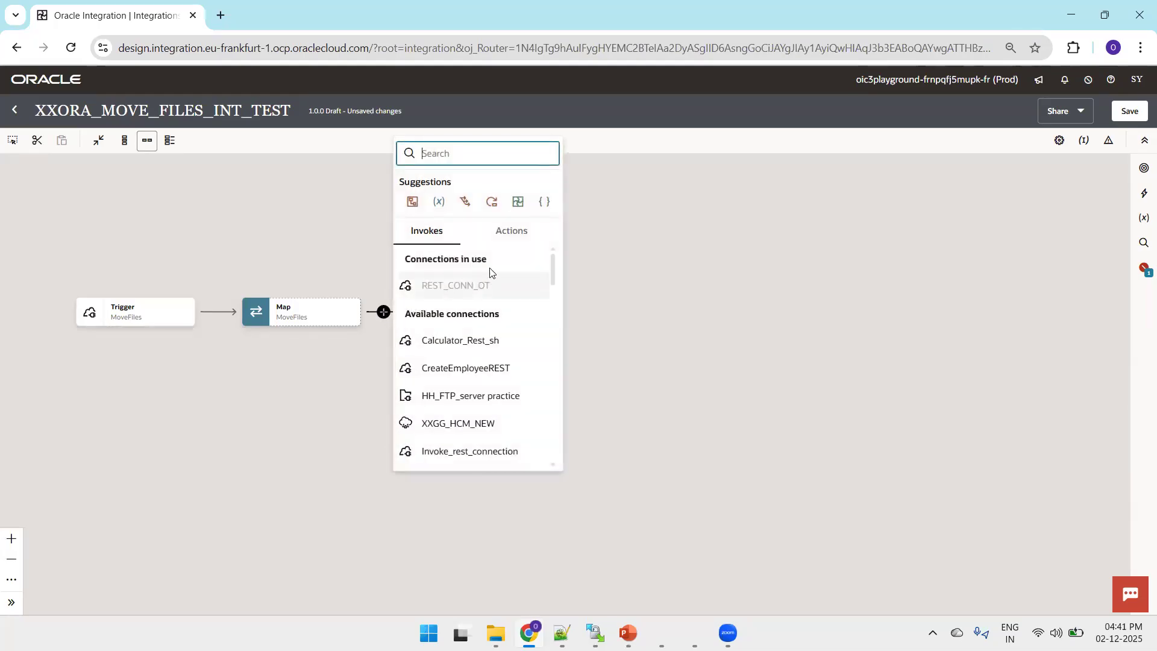
type("FTP_CO")
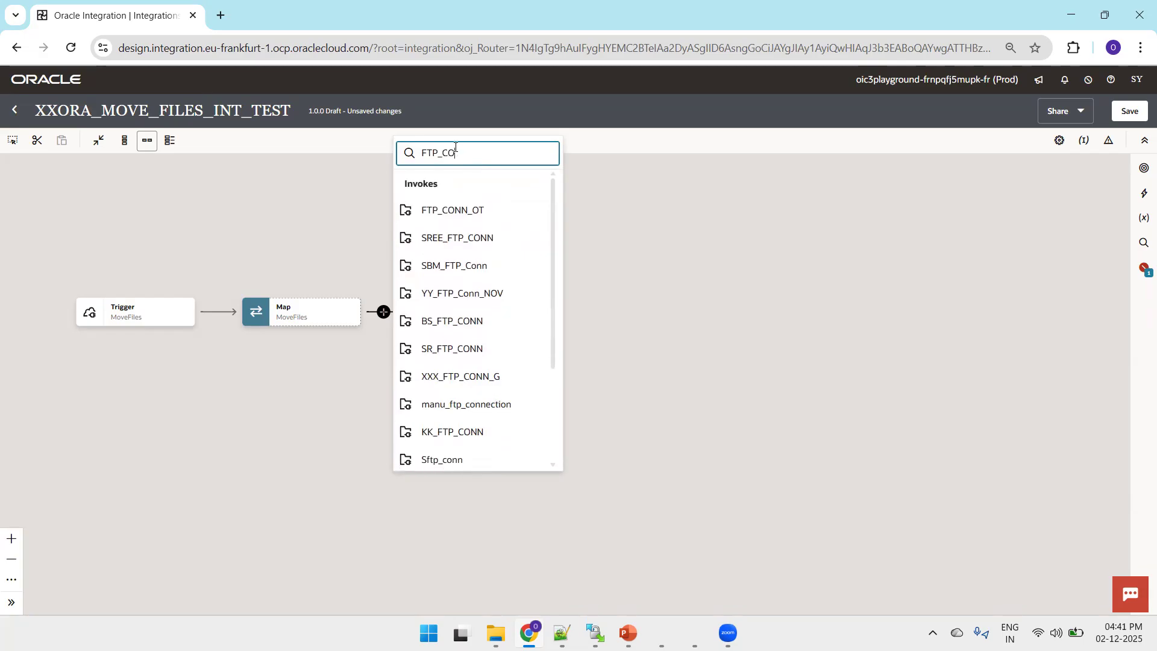
left_click(468, 210)
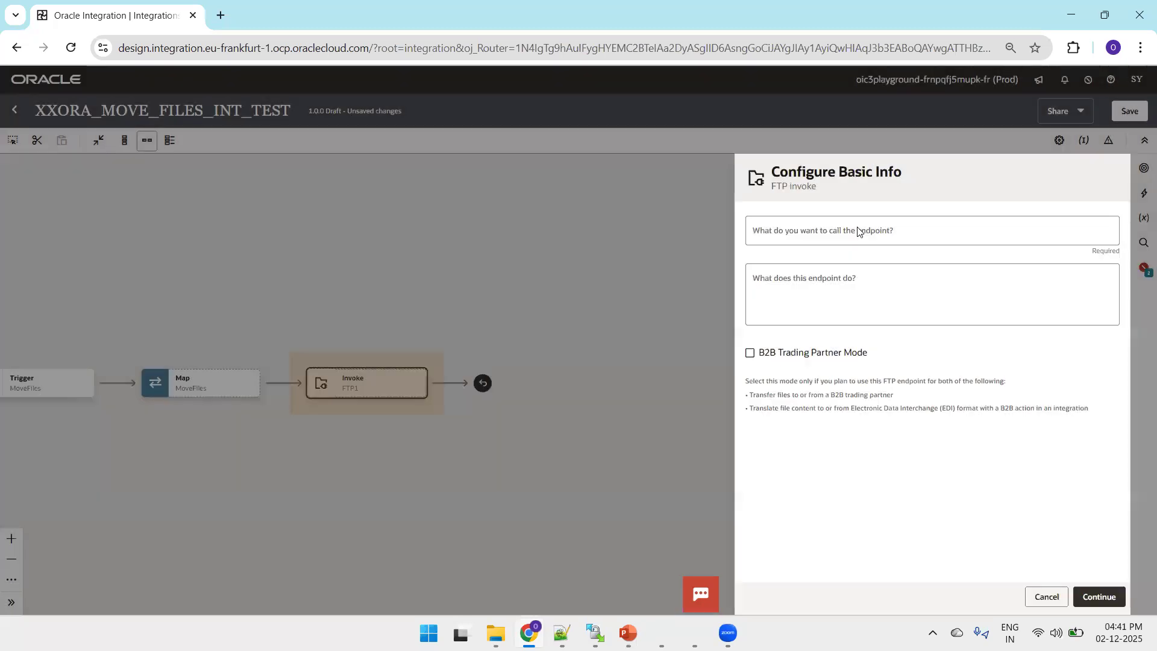
Step: Name the FTP invoke endpoint ListFilesUsingFTP and proceed through the dynamic connections page without changes
left_click(857, 229)
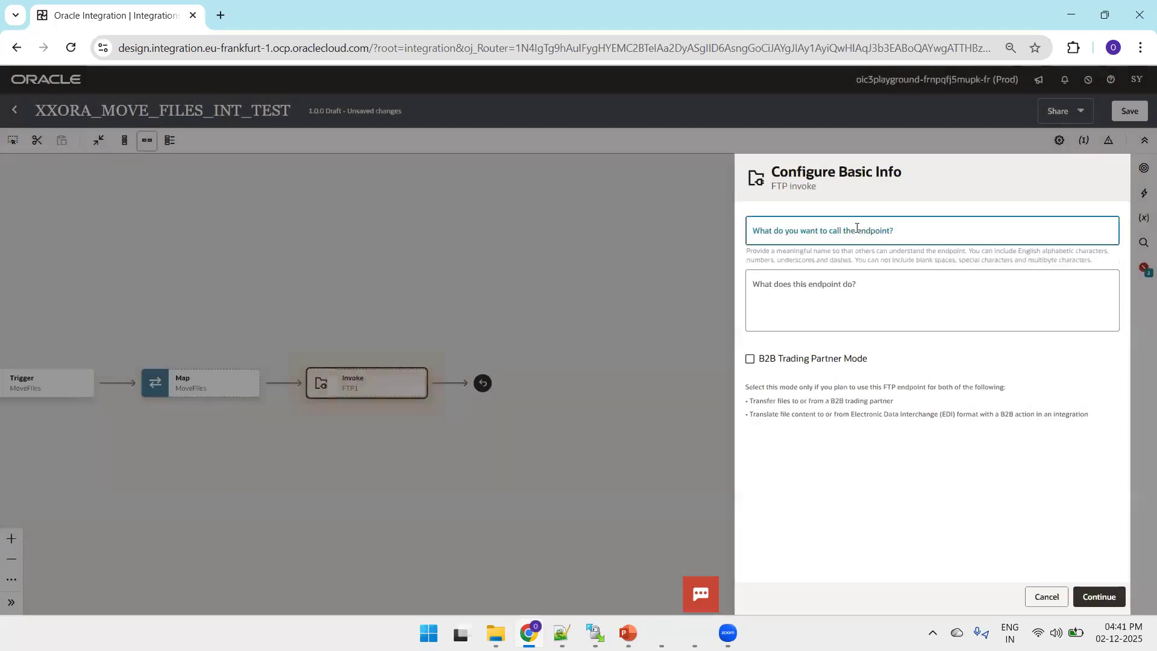
type("ListFil")
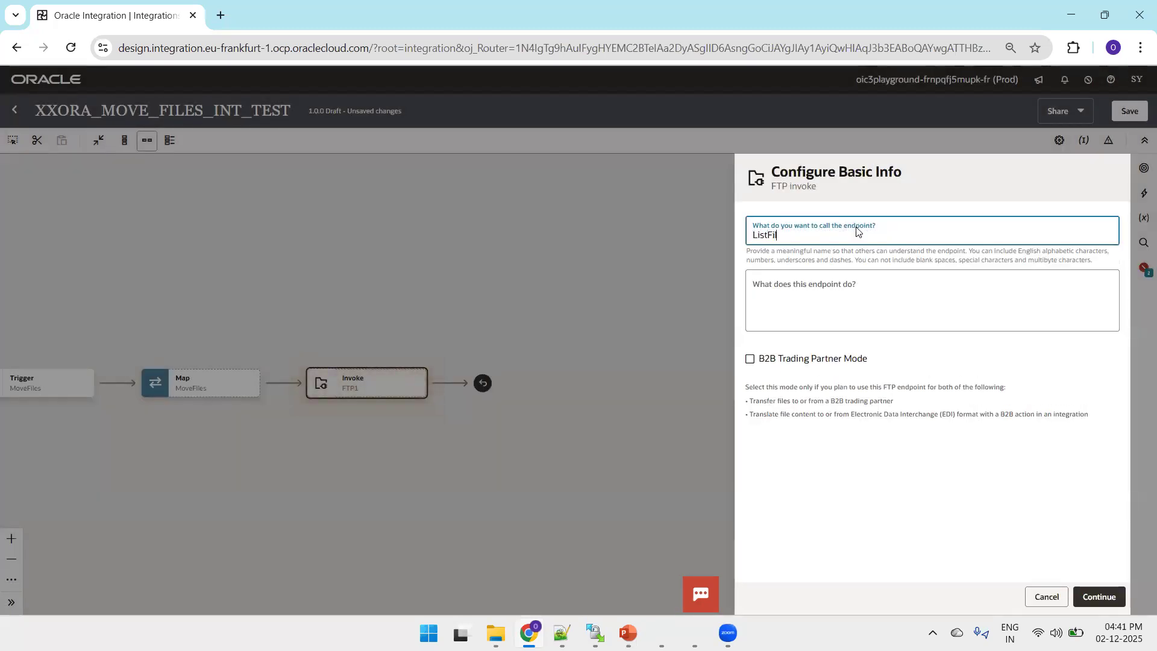
type("esUsingFTP")
left_click(848, 317)
left_click(1092, 593)
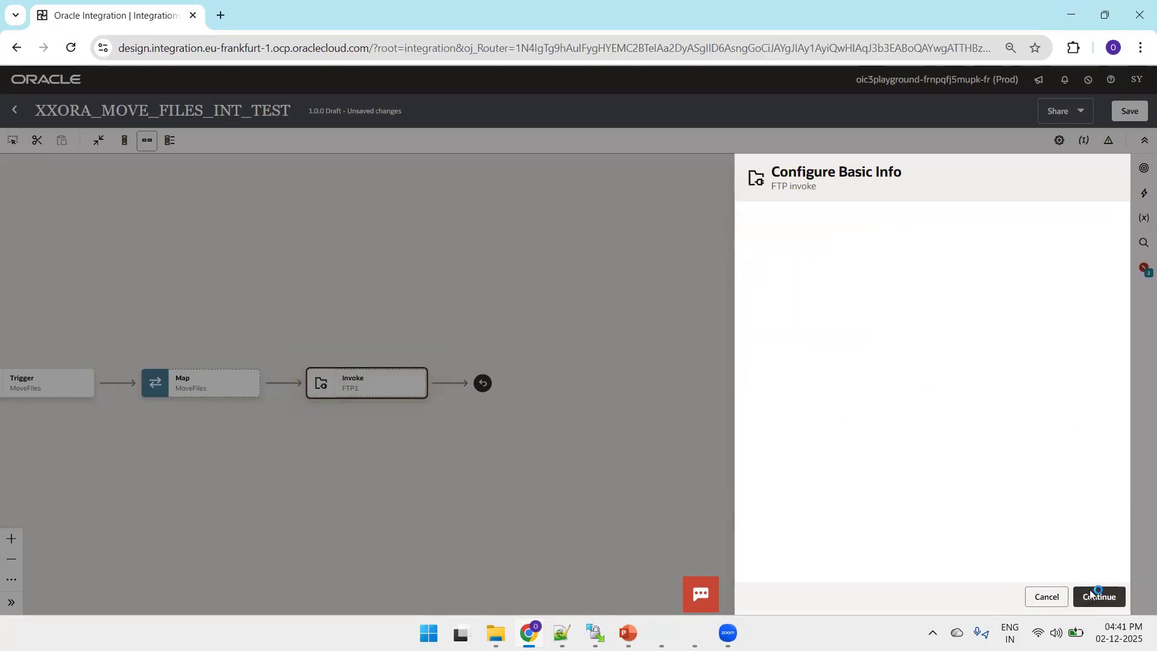
left_click(1105, 597)
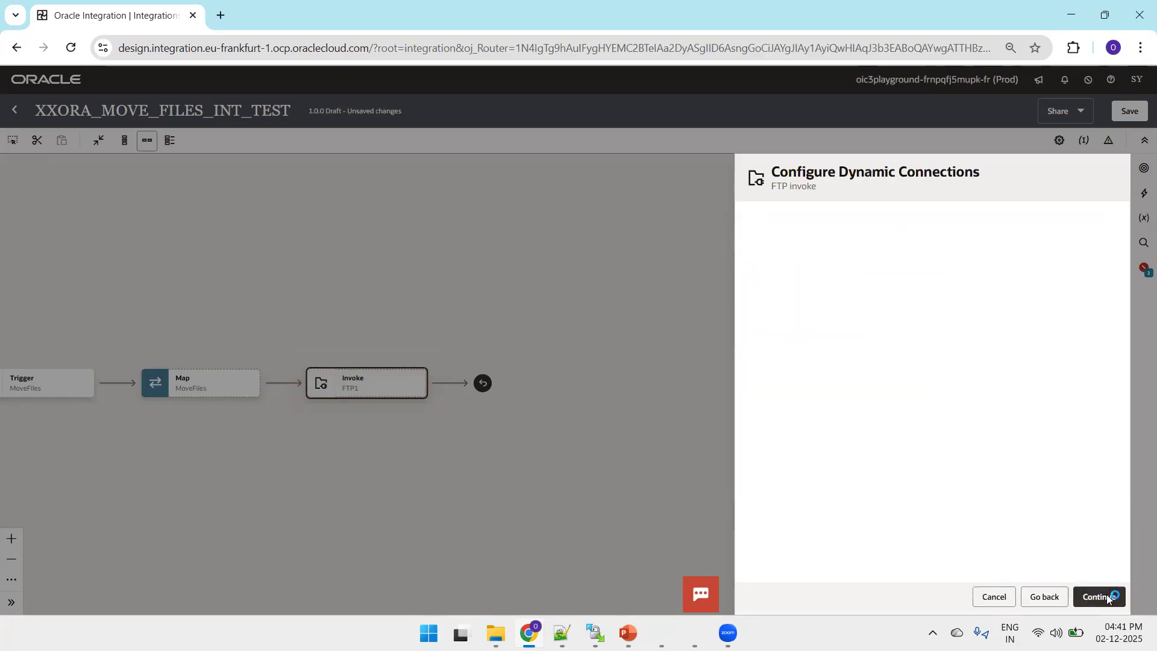
Step: Configure the FTP invoke to List Files from /2025/inbound/emp with file name pattern *.csv, and finish the endpoint
left_click(819, 235)
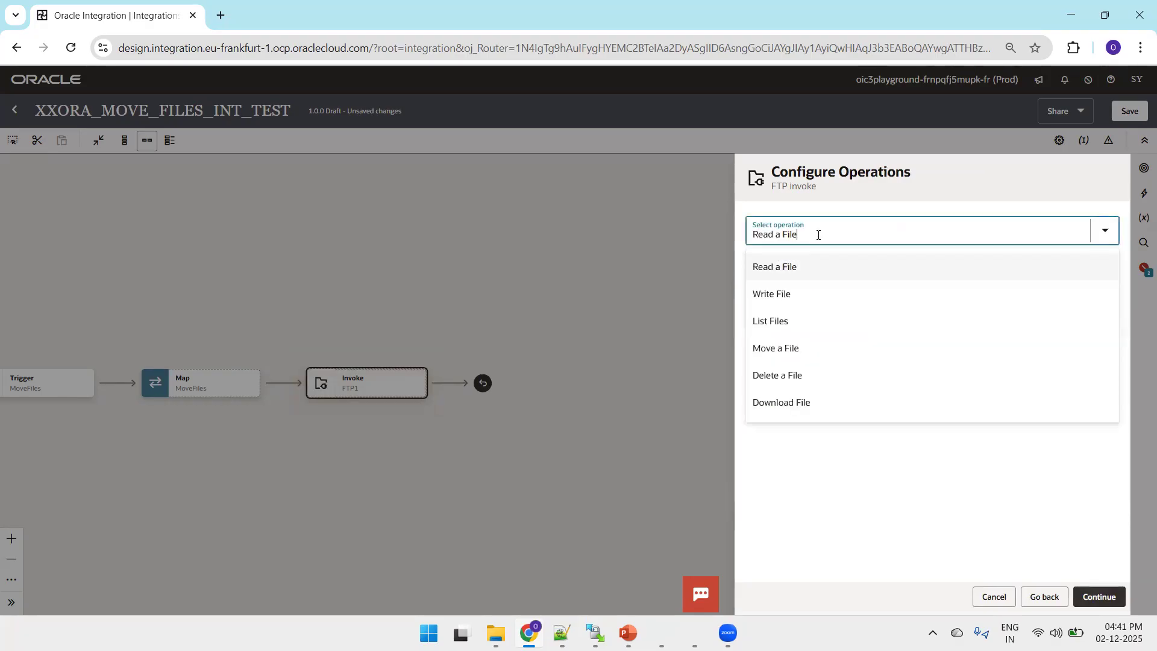
left_click(786, 324)
left_click(803, 283)
key("ctrl+v")
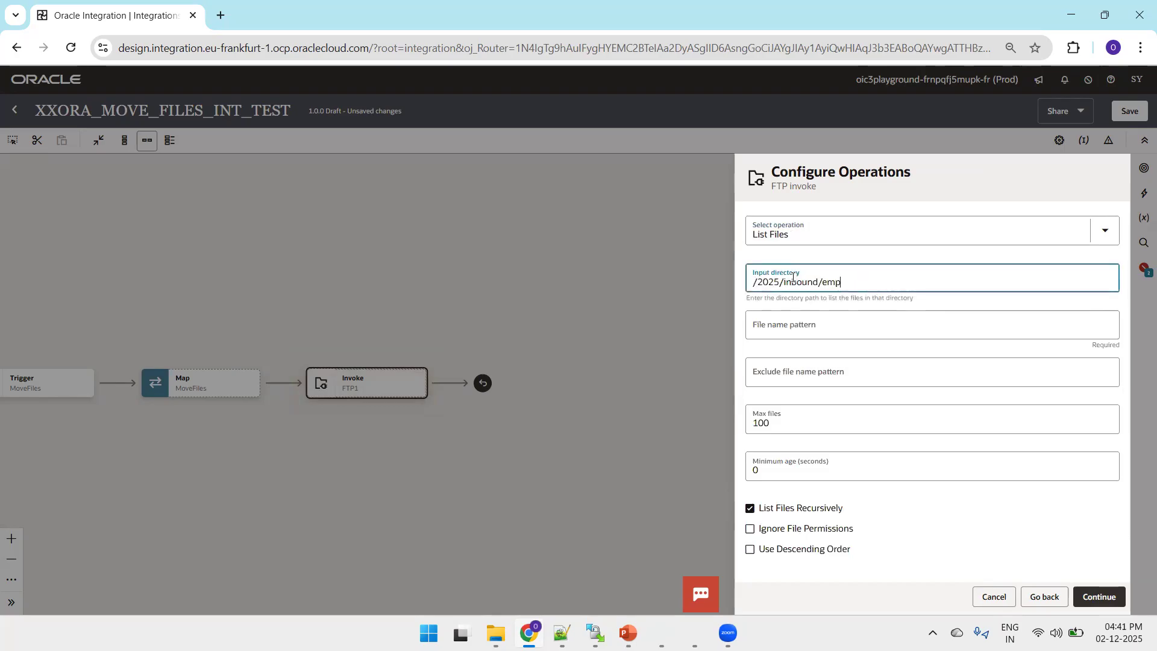
left_click(805, 329)
type("*.csv")
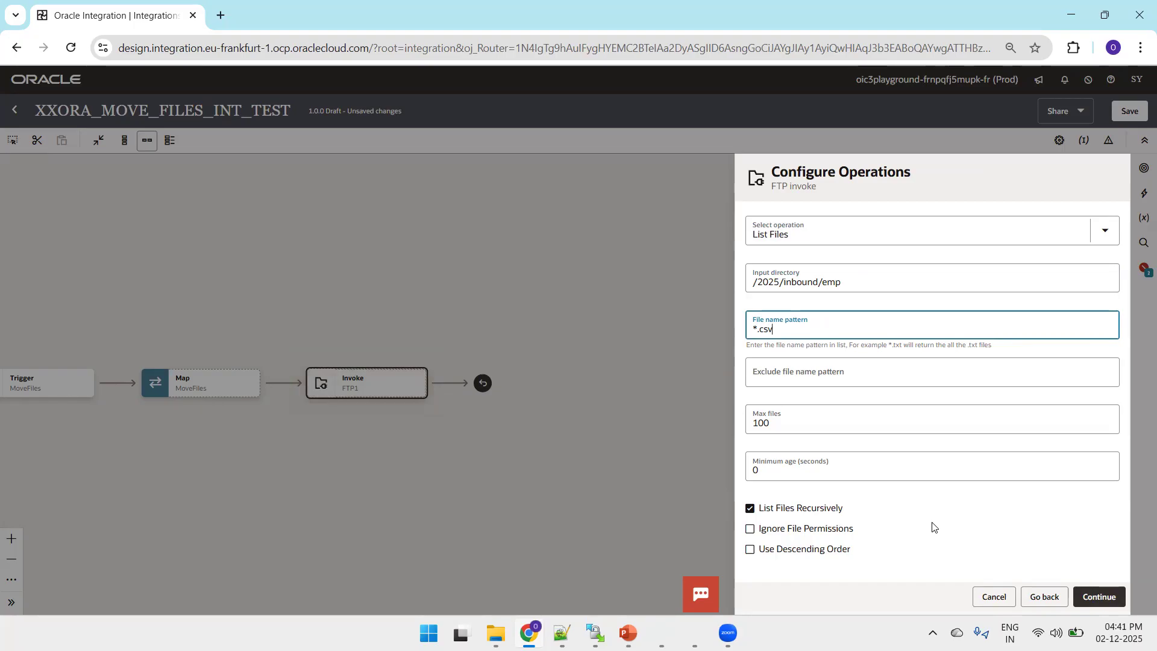
left_click(1111, 605)
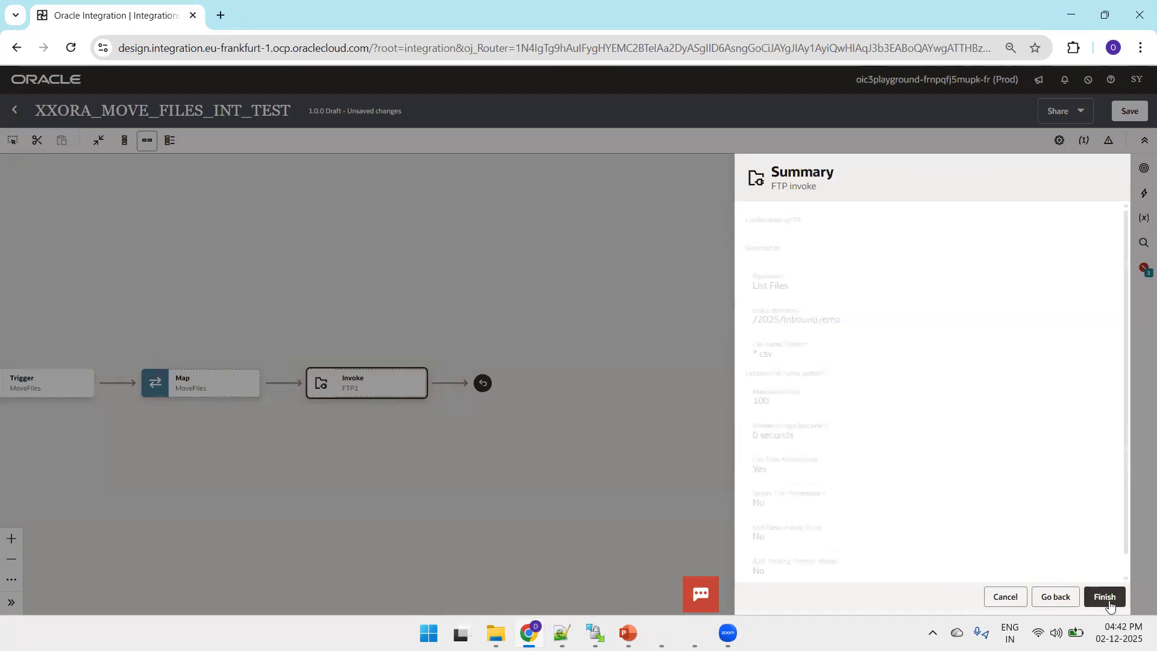
left_click(1110, 604)
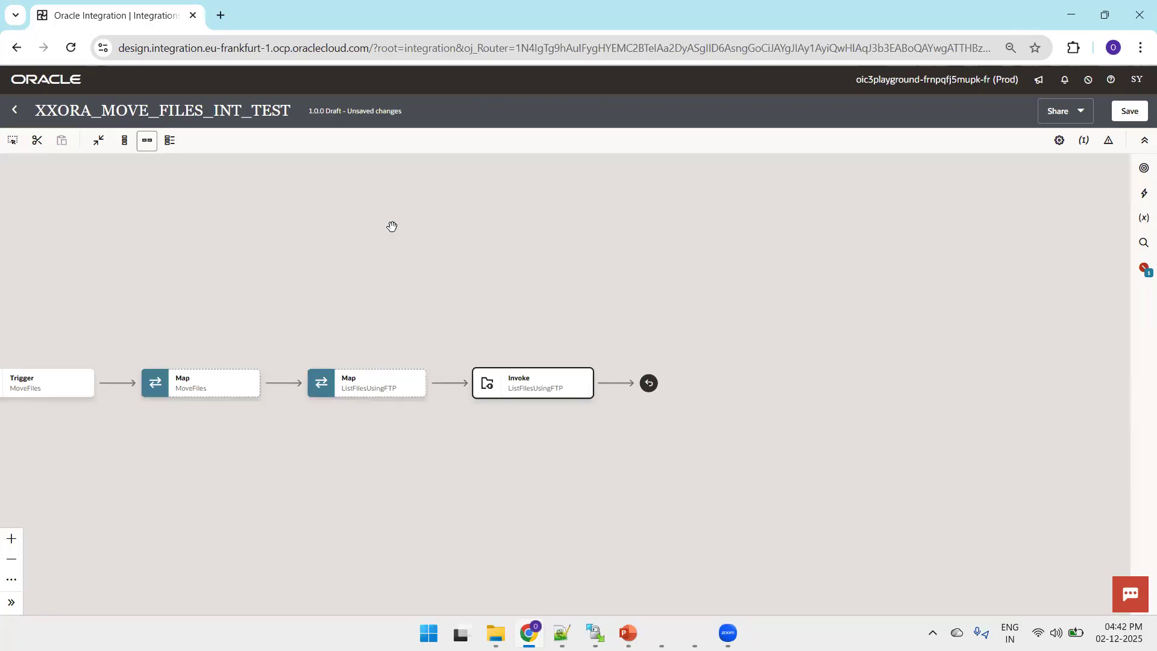
Step: Add a For each action after the ListFilesUsingFTP invoke
left_click_drag(288, 261, 361, 202)
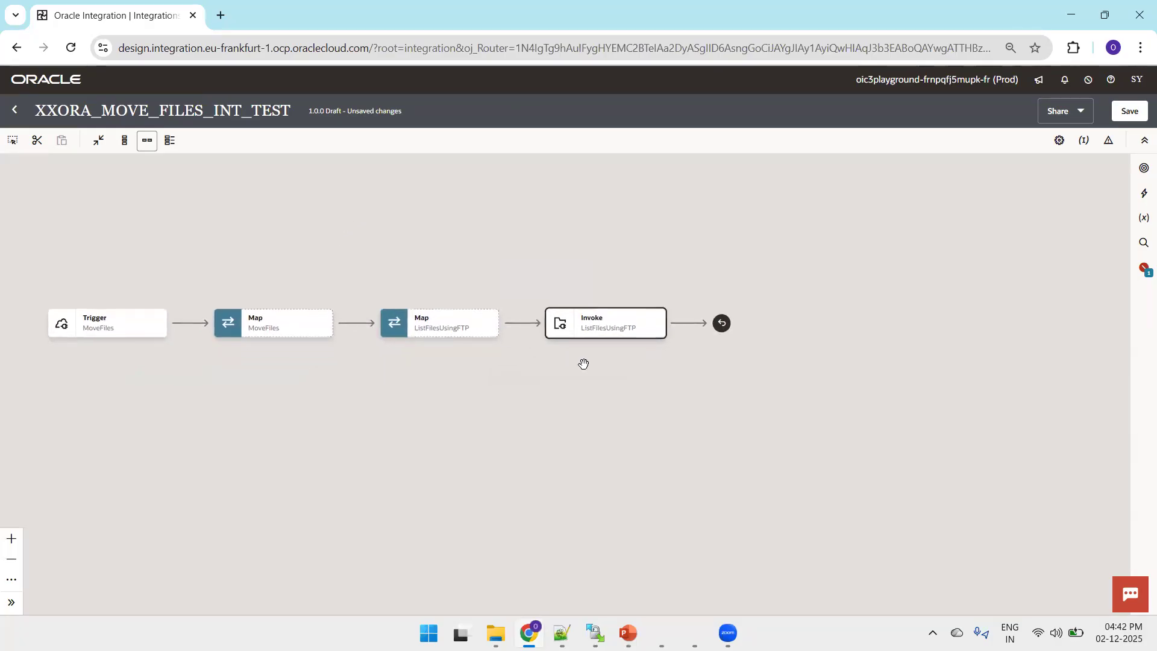
mouse_move(584, 329)
left_click(692, 326)
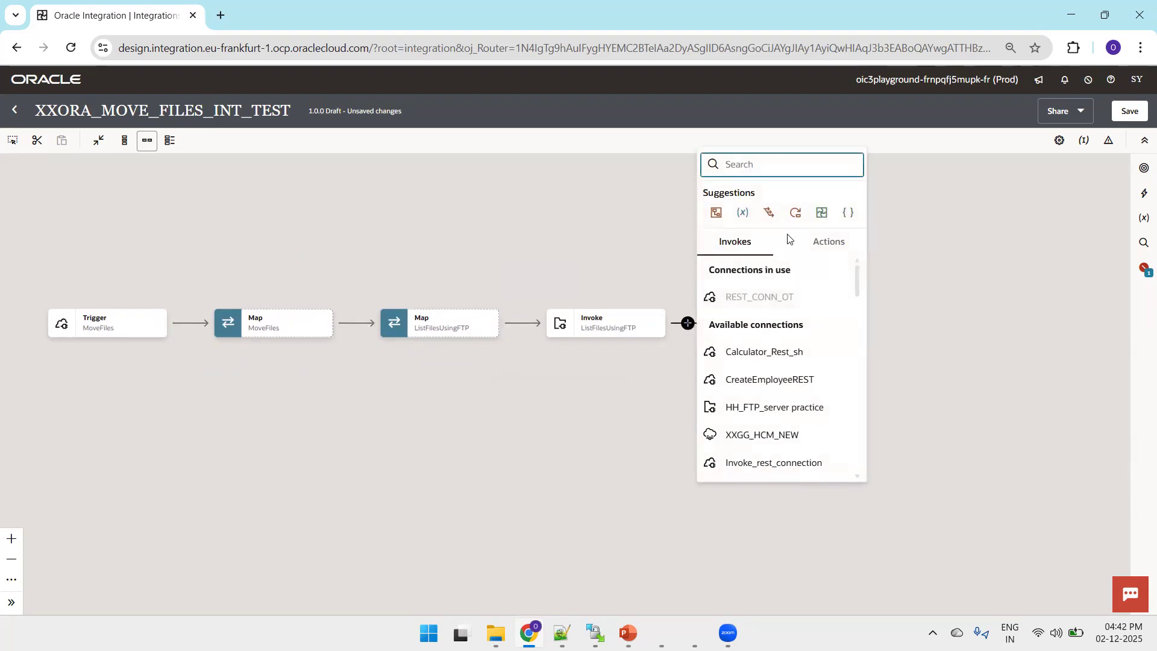
left_click(797, 213)
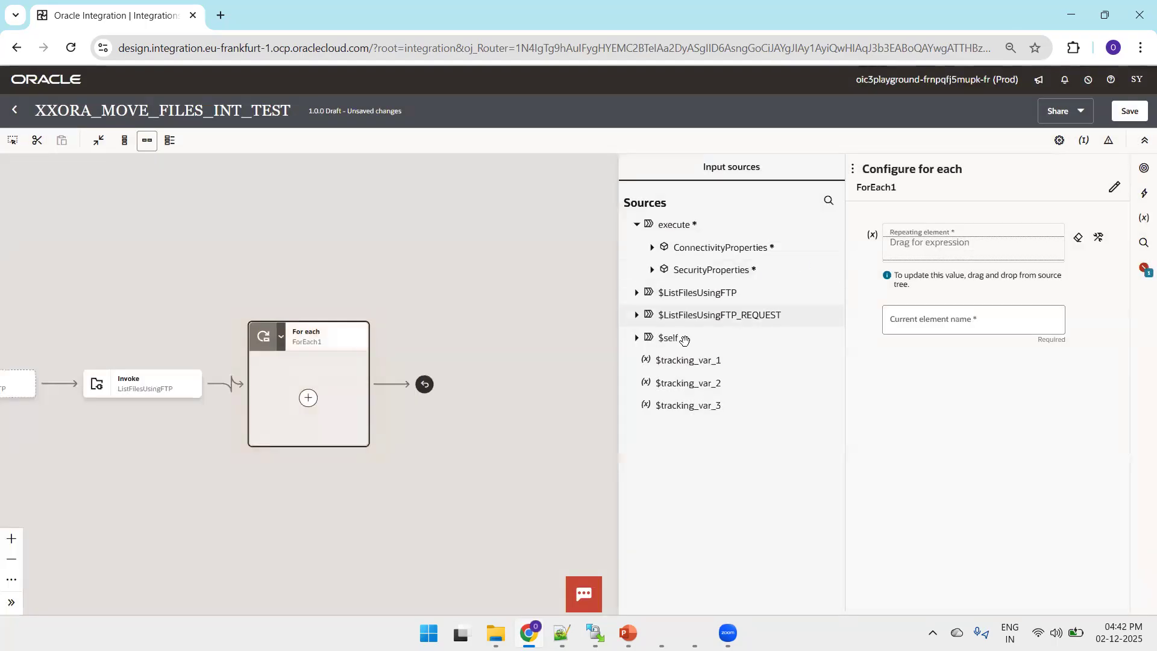
Step: Set the For each repeating element to File from the ListFilesUsingFTP response's FileList, and save the integration
left_click(636, 292)
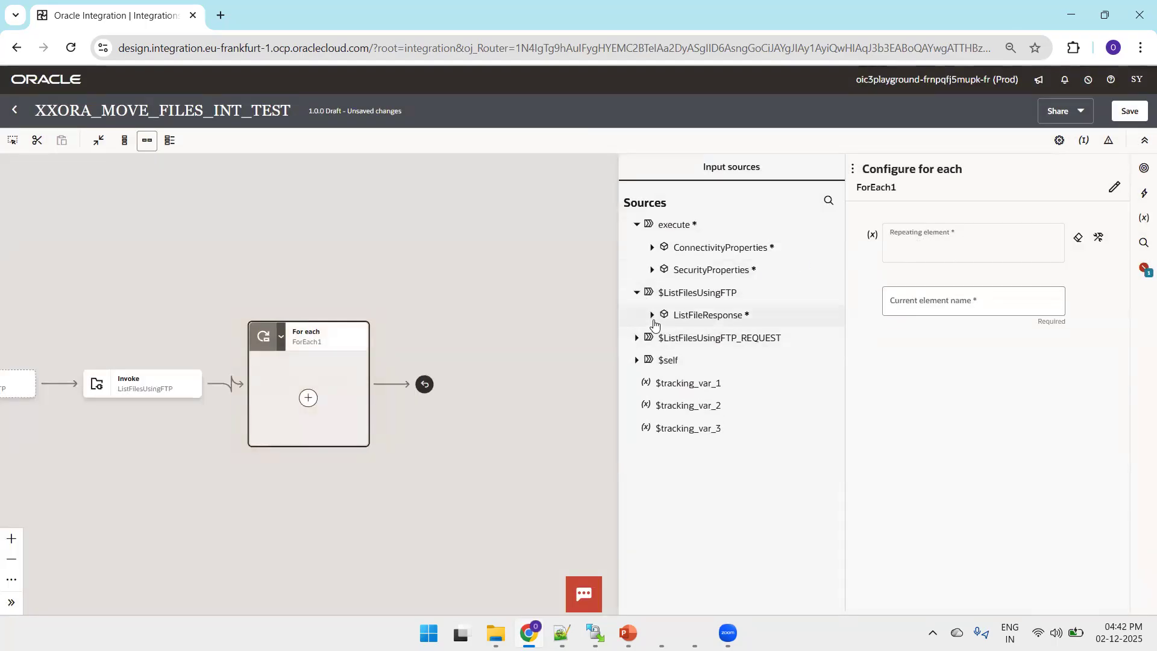
left_click(652, 315)
left_click(663, 338)
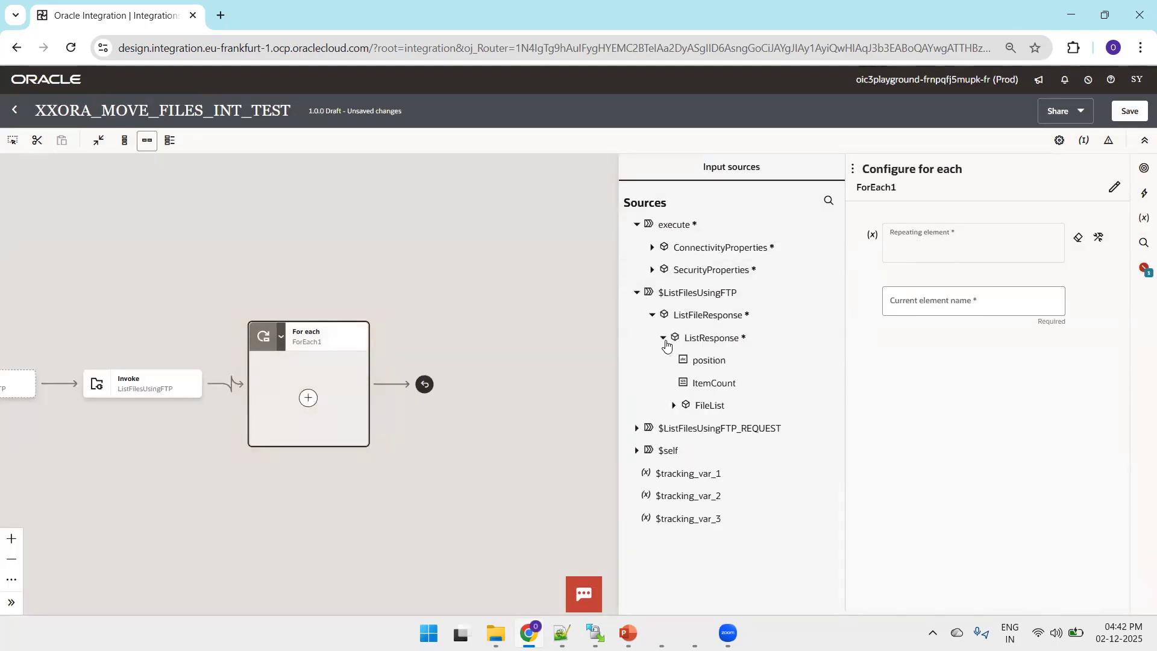
left_click(675, 409)
left_click(685, 427)
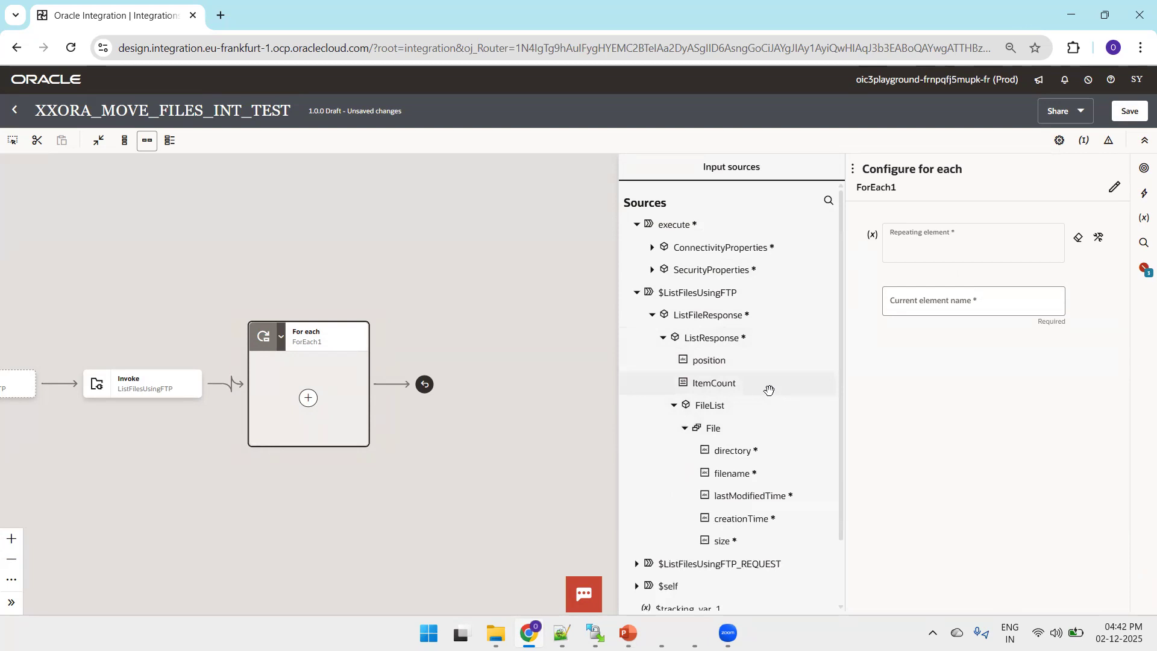
left_click_drag(713, 429, 938, 246)
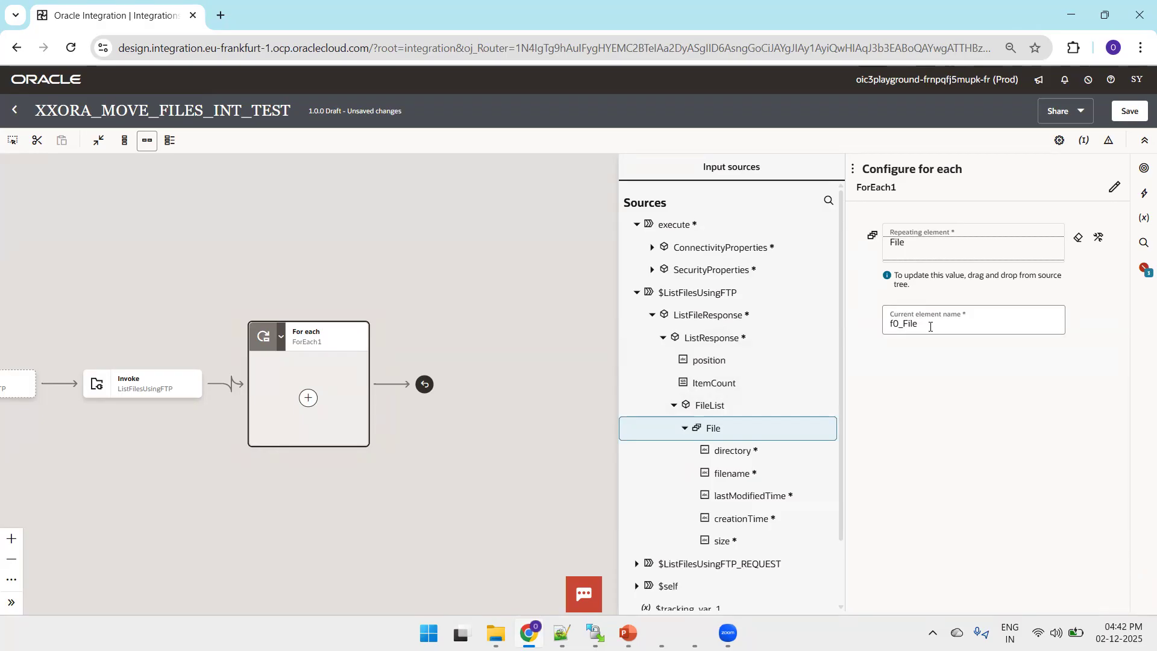
left_click(1130, 111)
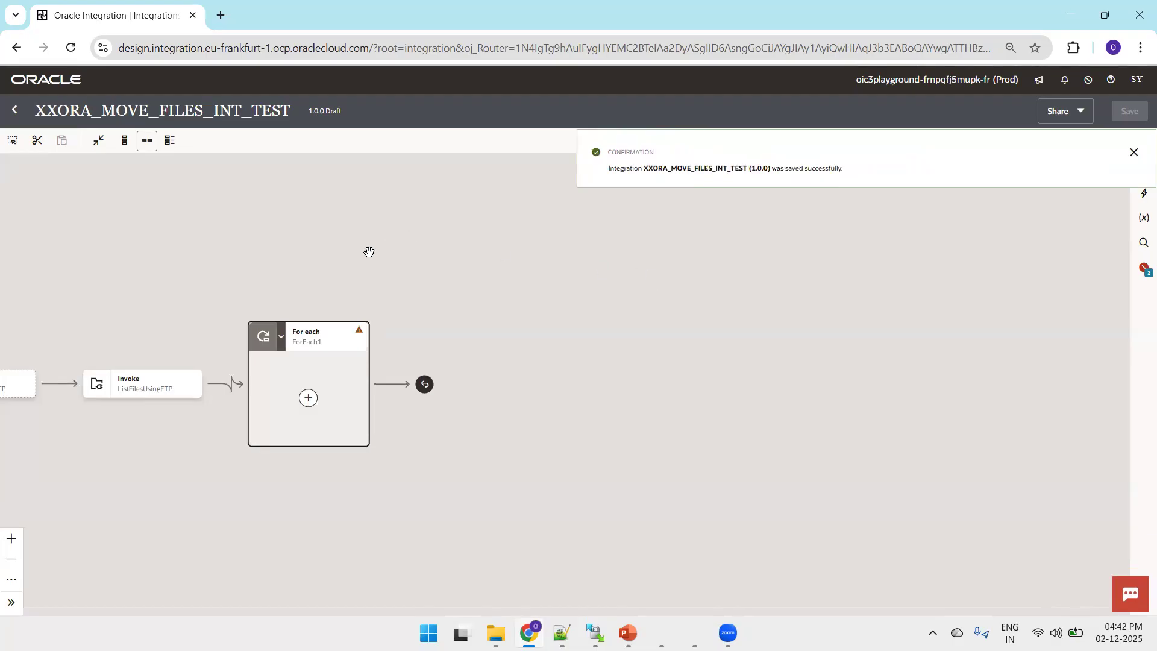
Step: Add a Logger action inside the For each loop
left_click_drag(370, 250, 444, 194)
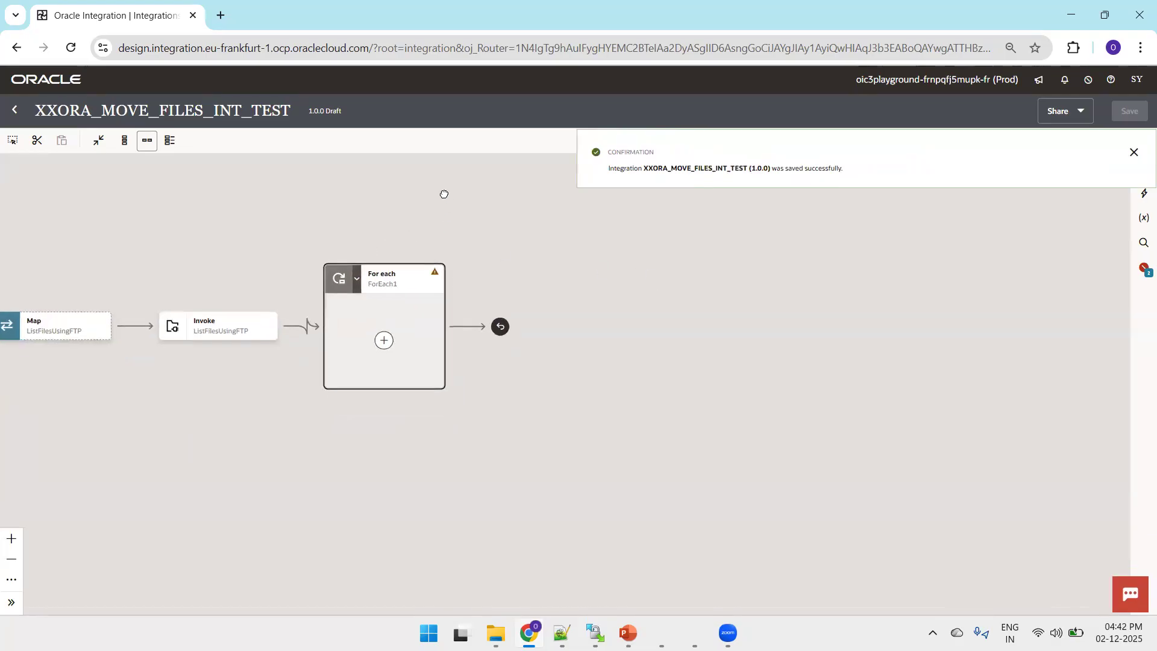
left_click(384, 341)
left_click(522, 261)
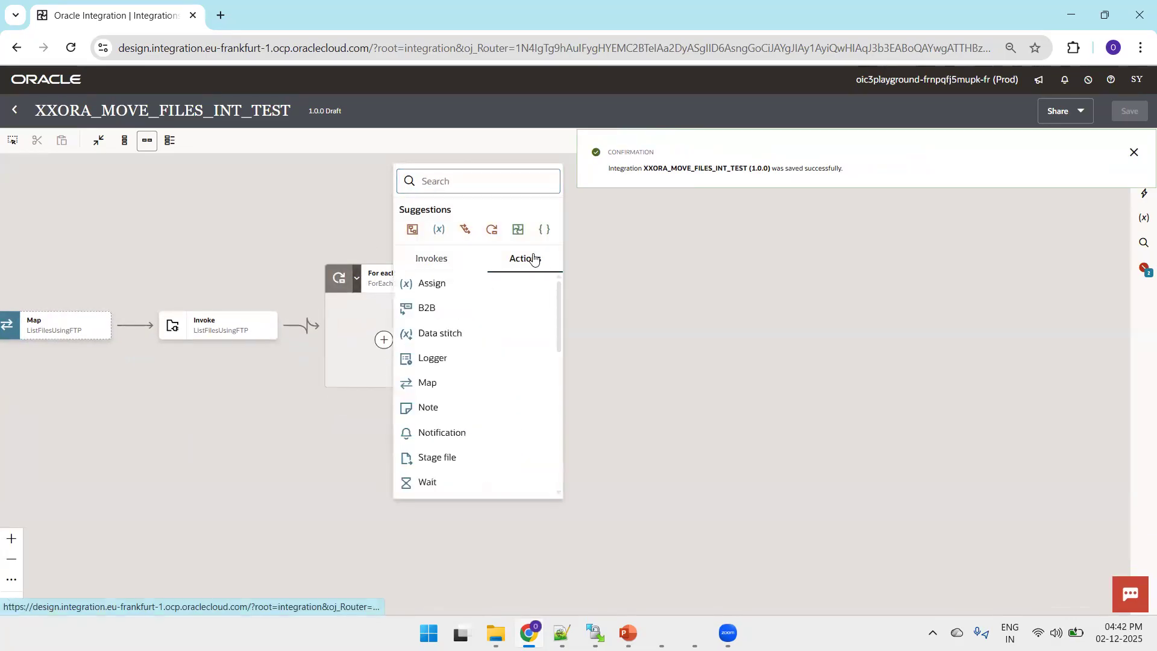
left_click(426, 359)
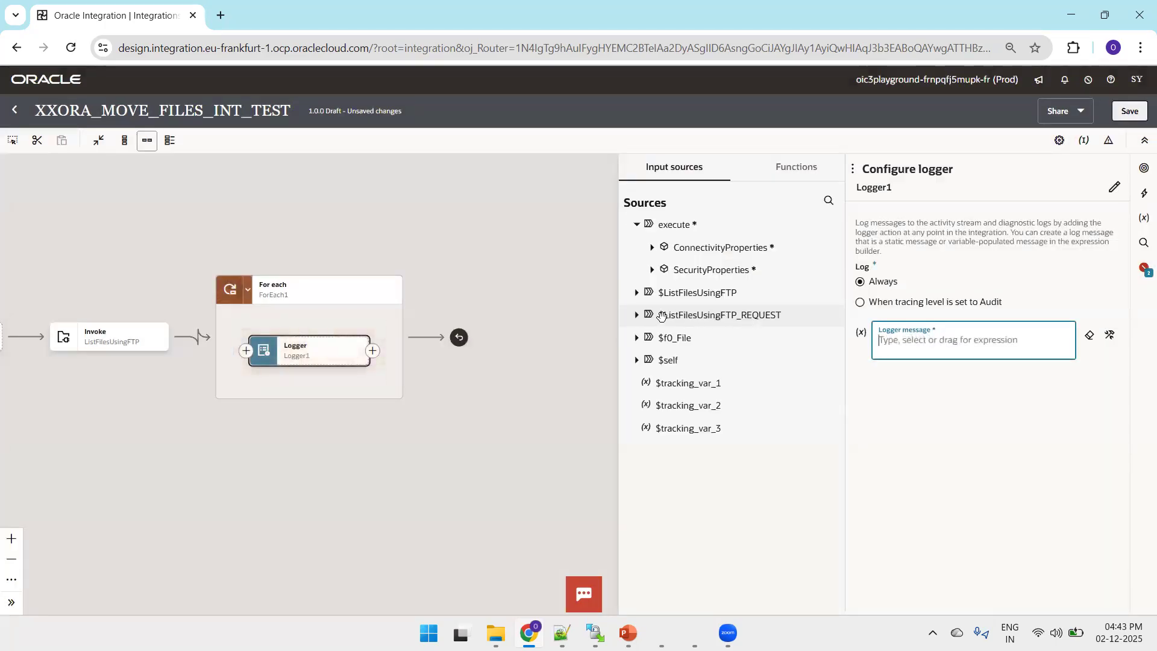
Step: Set the logger message to filename from the $f0_File element and show its full expression
left_click(637, 343)
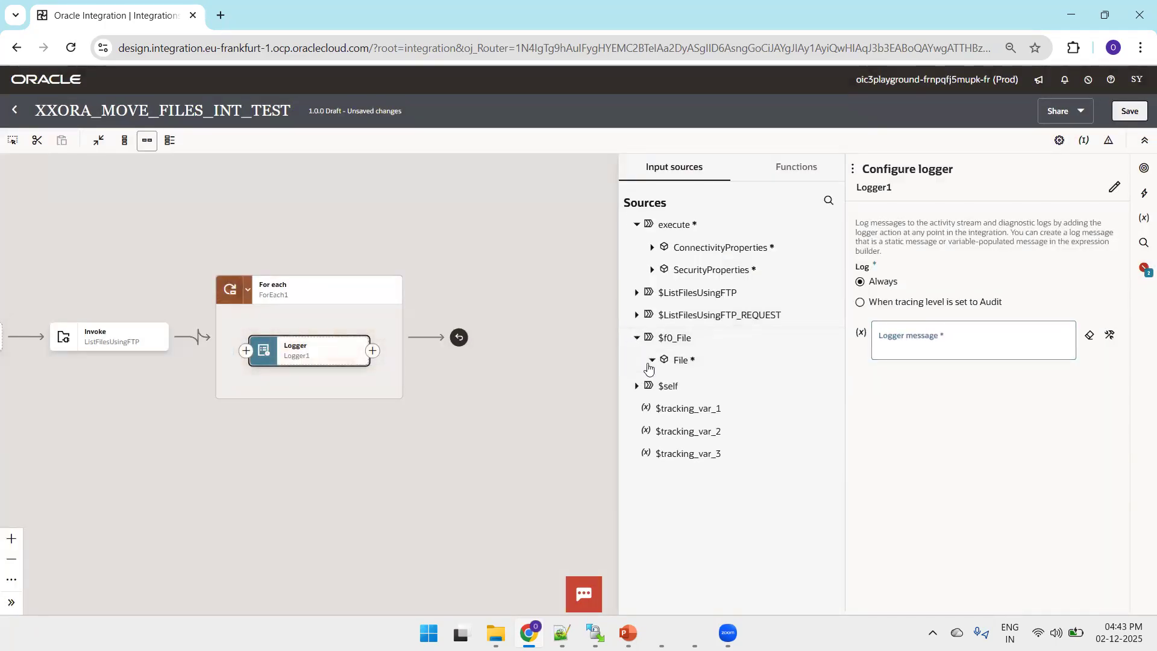
left_click(651, 360)
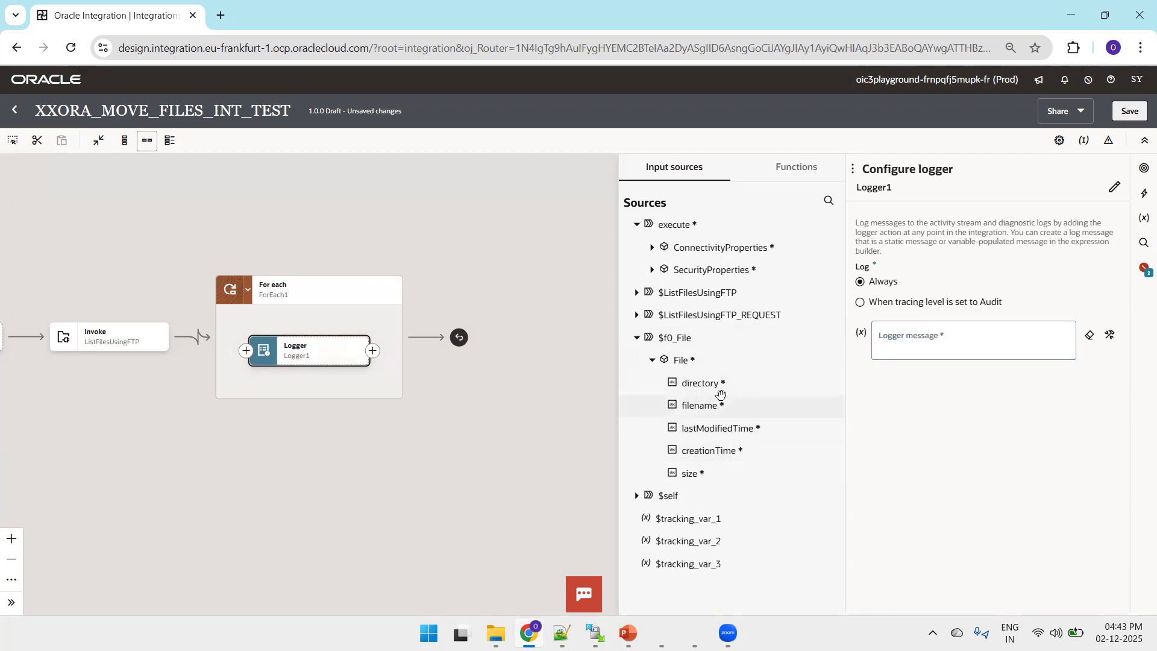
left_click_drag(695, 408, 916, 349)
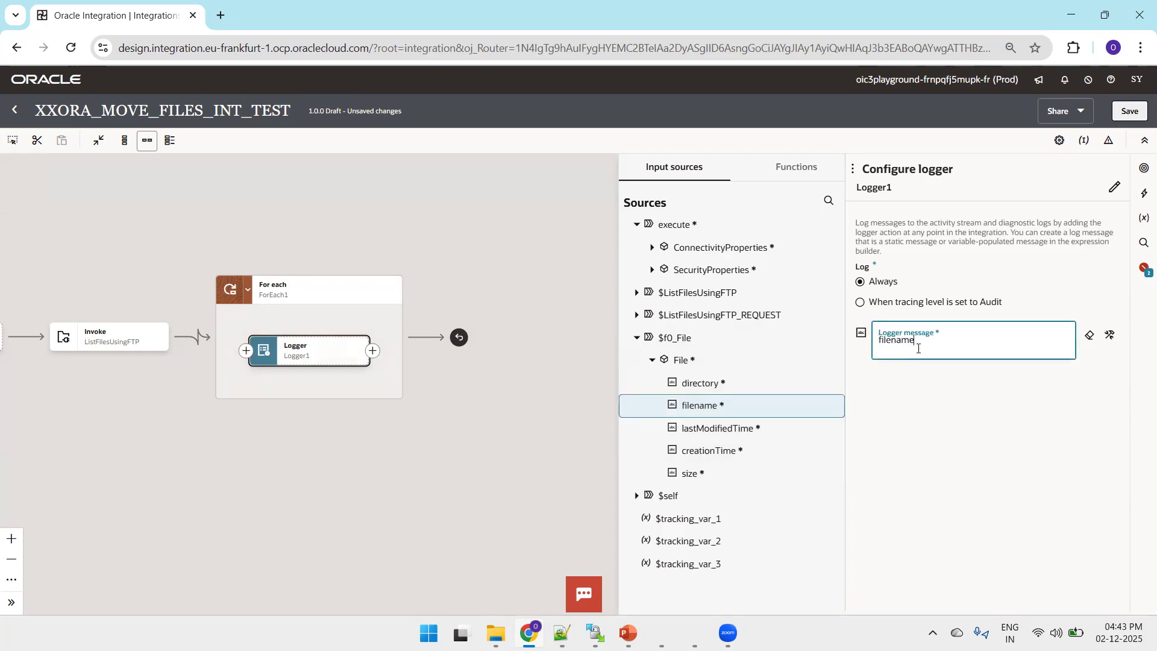
left_click(1112, 342)
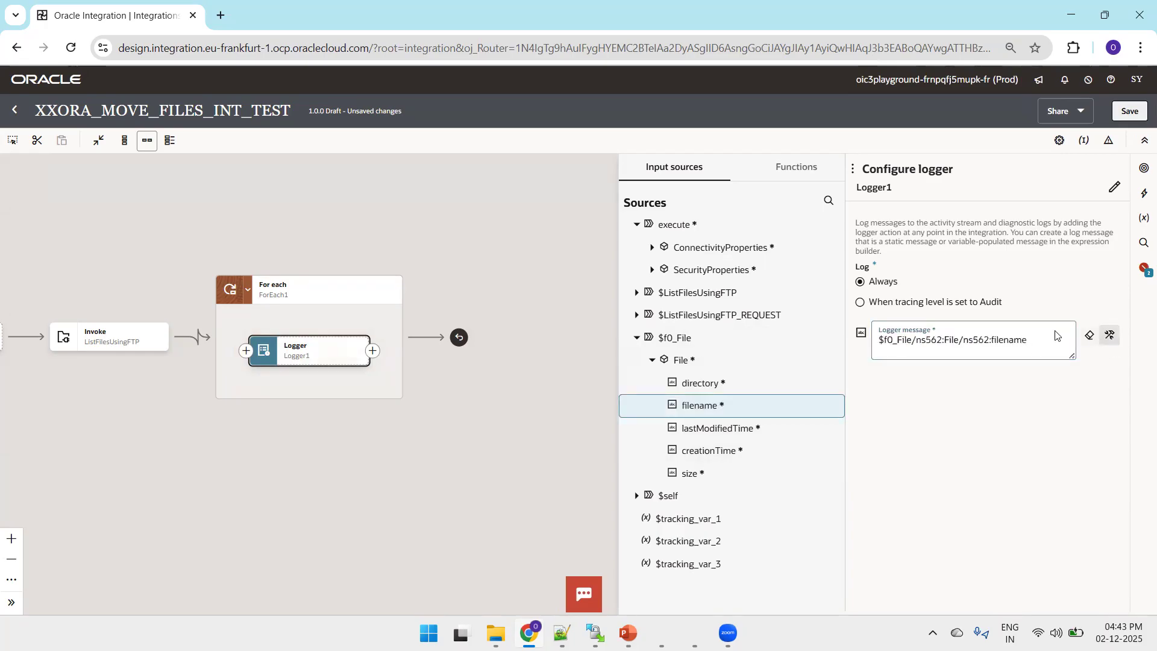
Step: Copy the filename expression from the logger message into a Notepad++ note, ending with a new line
left_click(1029, 339)
key("ctrl+a")
key("ctrl+c")
left_click(566, 632)
key("ctrl+v")
key("Return")
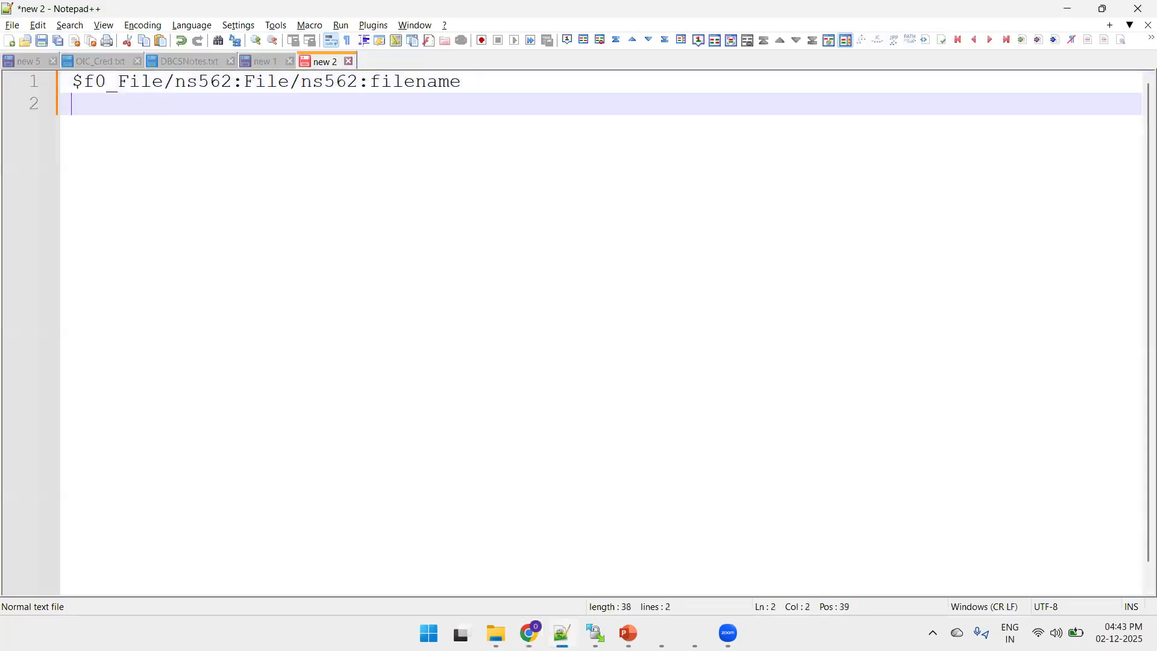
Step: Map directory from $f0_File to the logger message in Oracle Integration and copy its expression above the filename line in Notepad++
key("alt+Tab")
left_click_drag(699, 383, 971, 338)
triple_click(1017, 339)
key("ctrl+c")
key("alt+Tab")
key("Up")
key("Return")
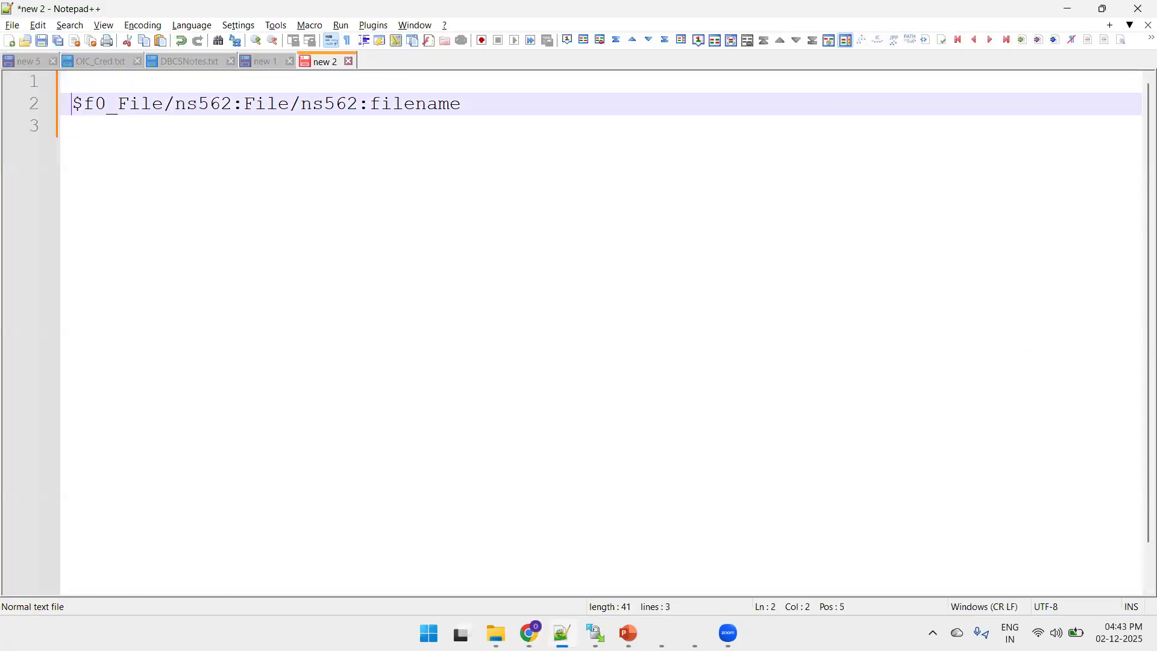
key("Up")
key("ctrl+v")
Step: Switch back to Oracle Integration, set the logger message to filename from $f0_File, and save the integration
key("alt+Tab")
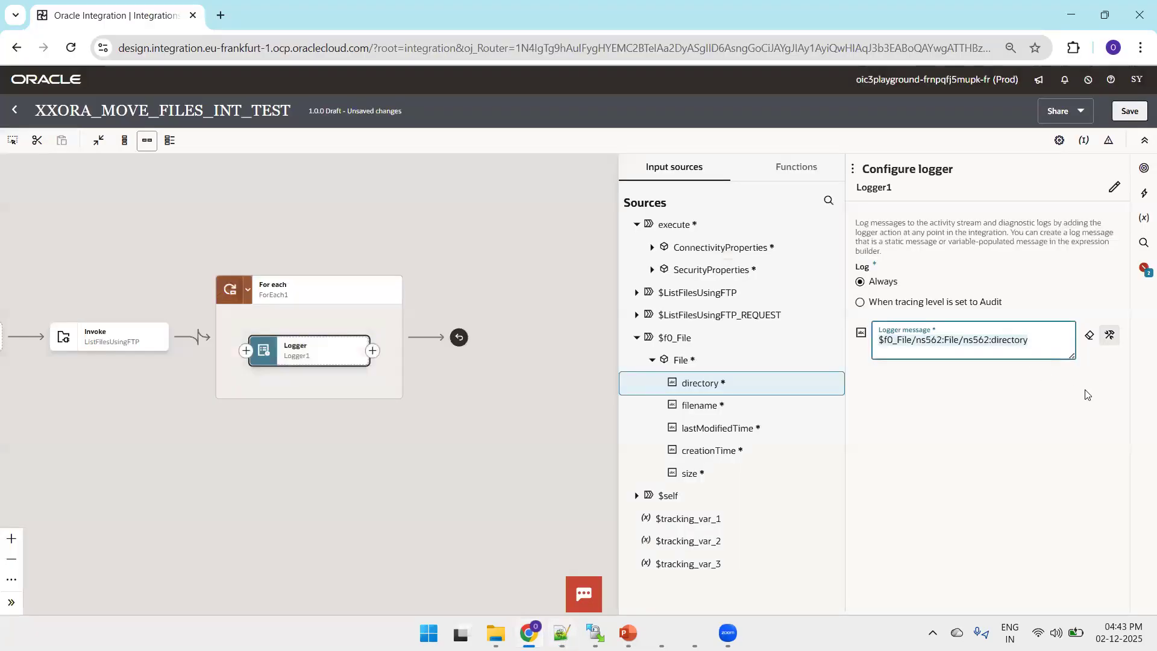
left_click_drag(696, 407, 923, 344)
left_click(1130, 111)
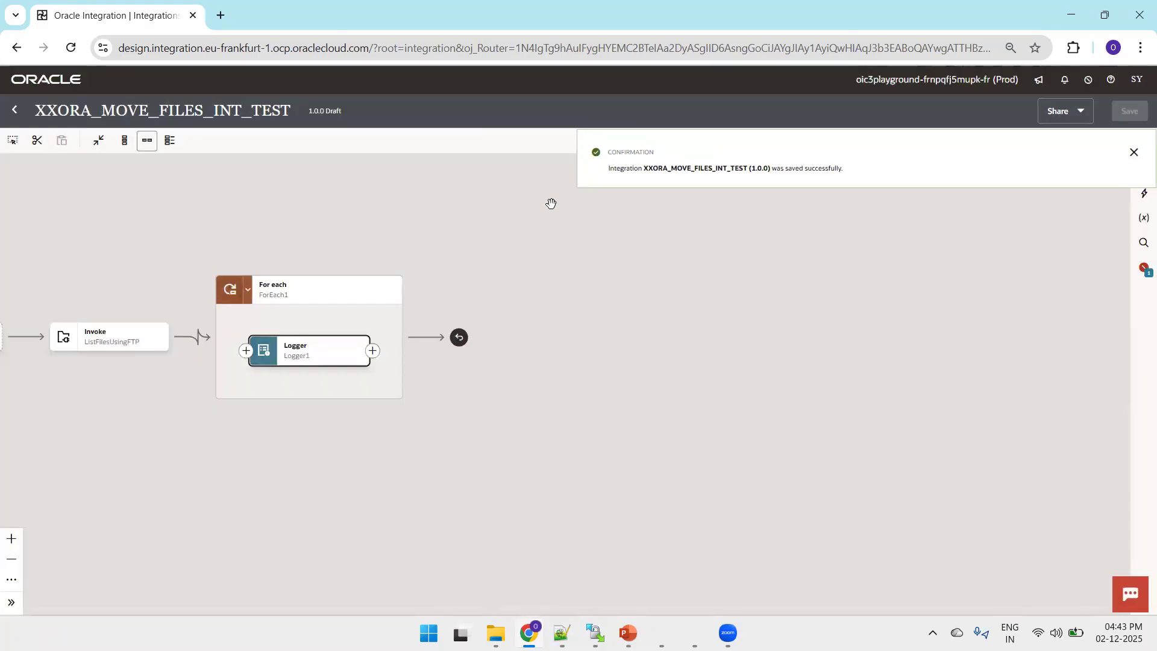
Step: Add an FTP_CONN_OT invoke after the Logger inside the For each loop
left_click_drag(277, 225, 772, 220)
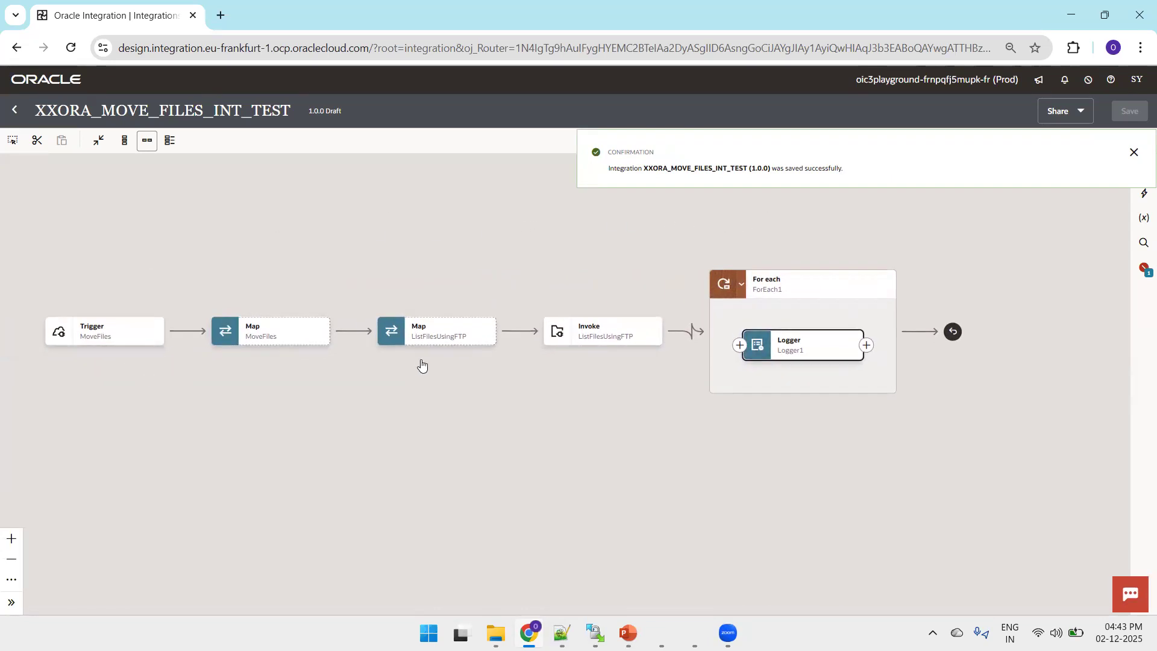
left_click_drag(594, 259, 392, 251)
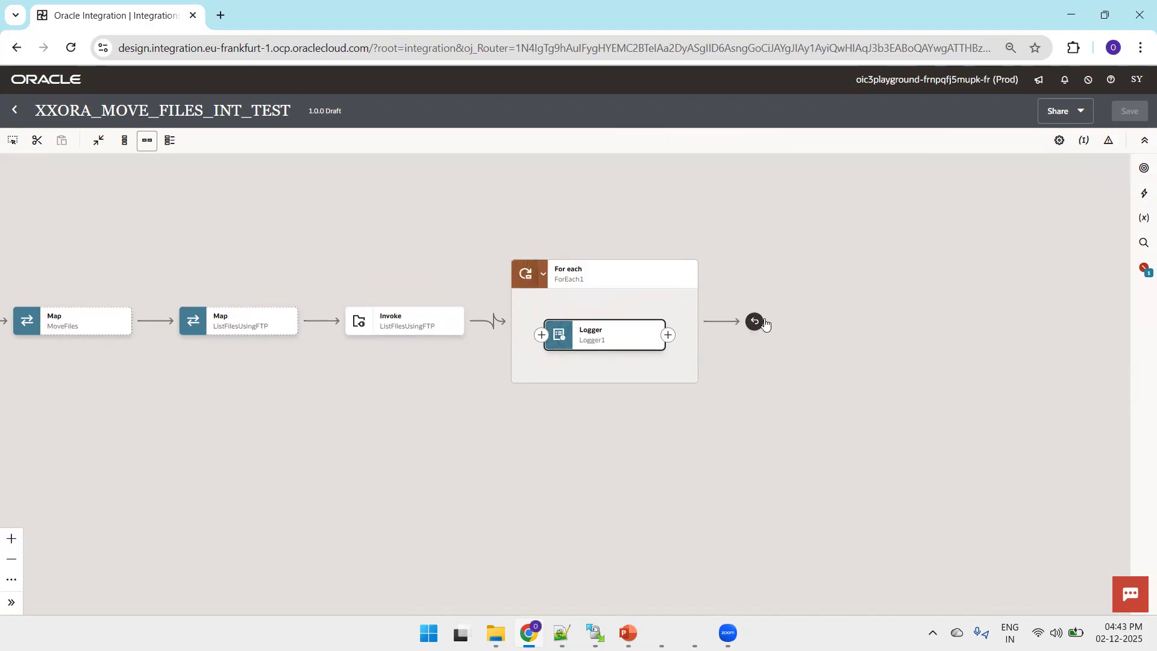
left_click(668, 335)
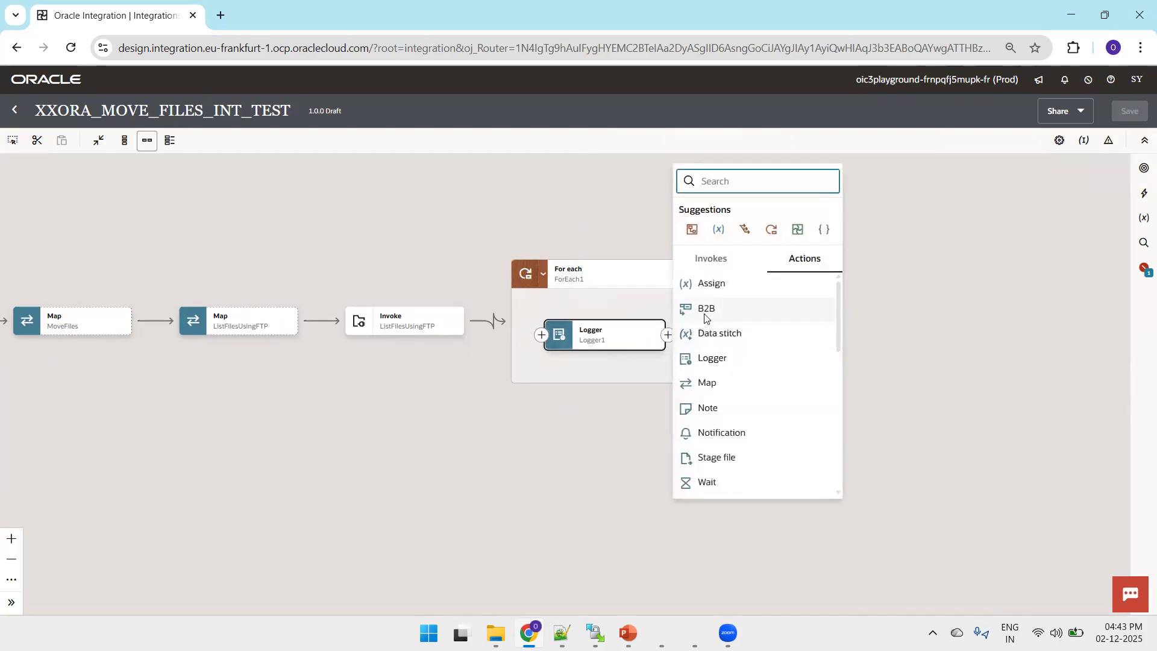
left_click(710, 259)
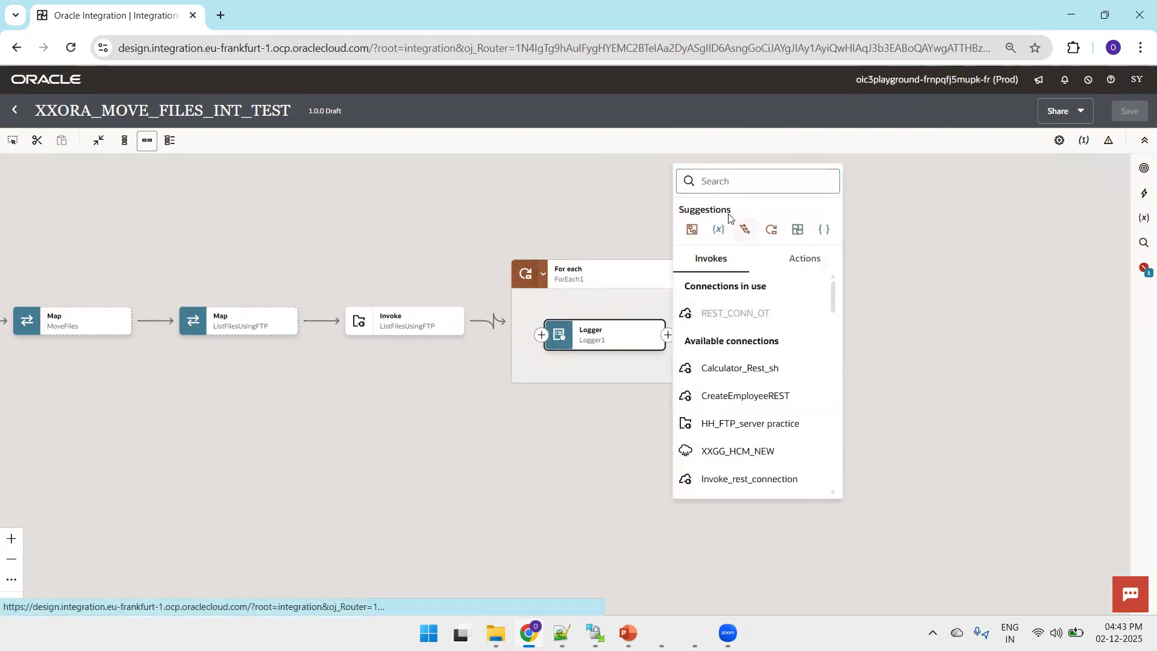
type("FTP")
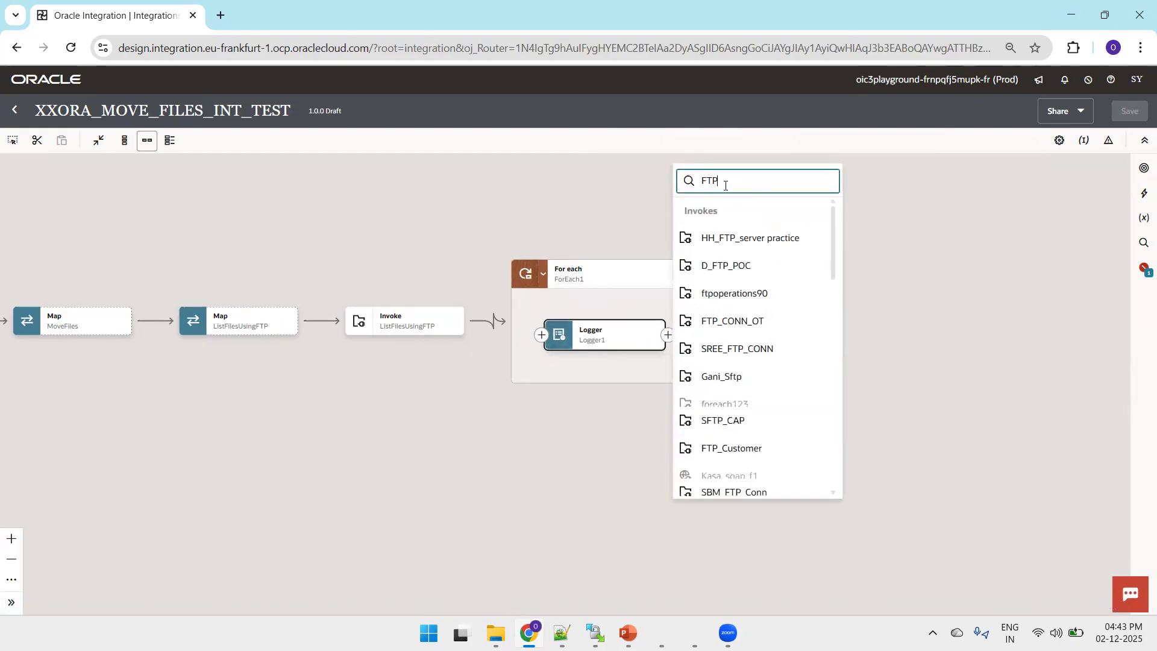
type("_CON")
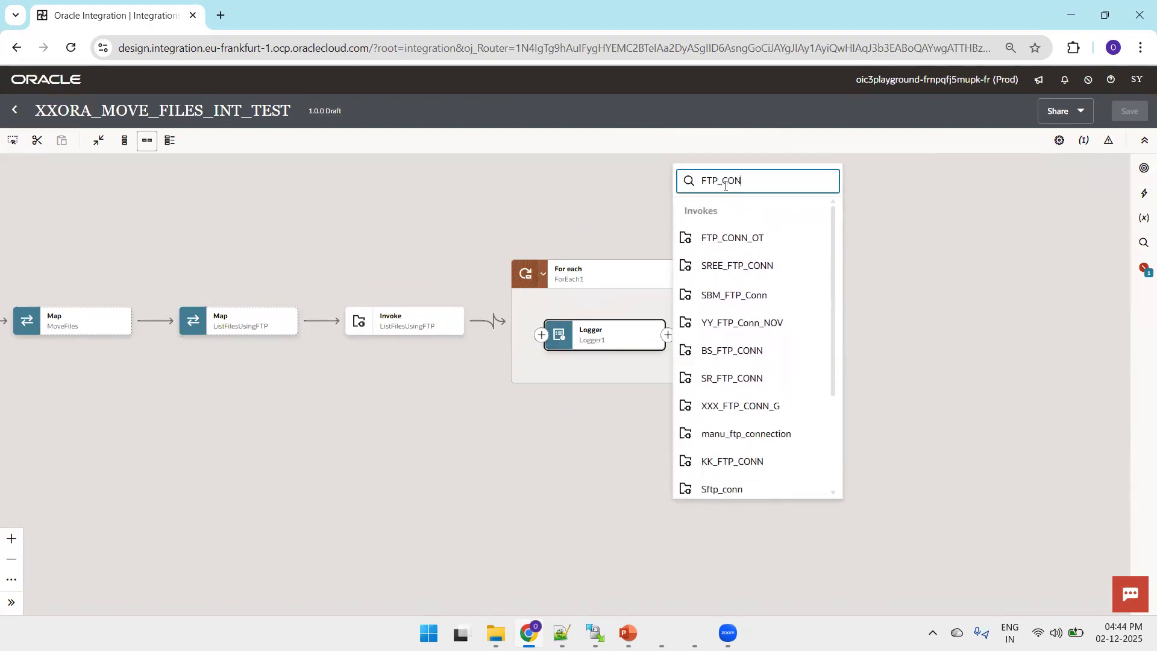
left_click(727, 236)
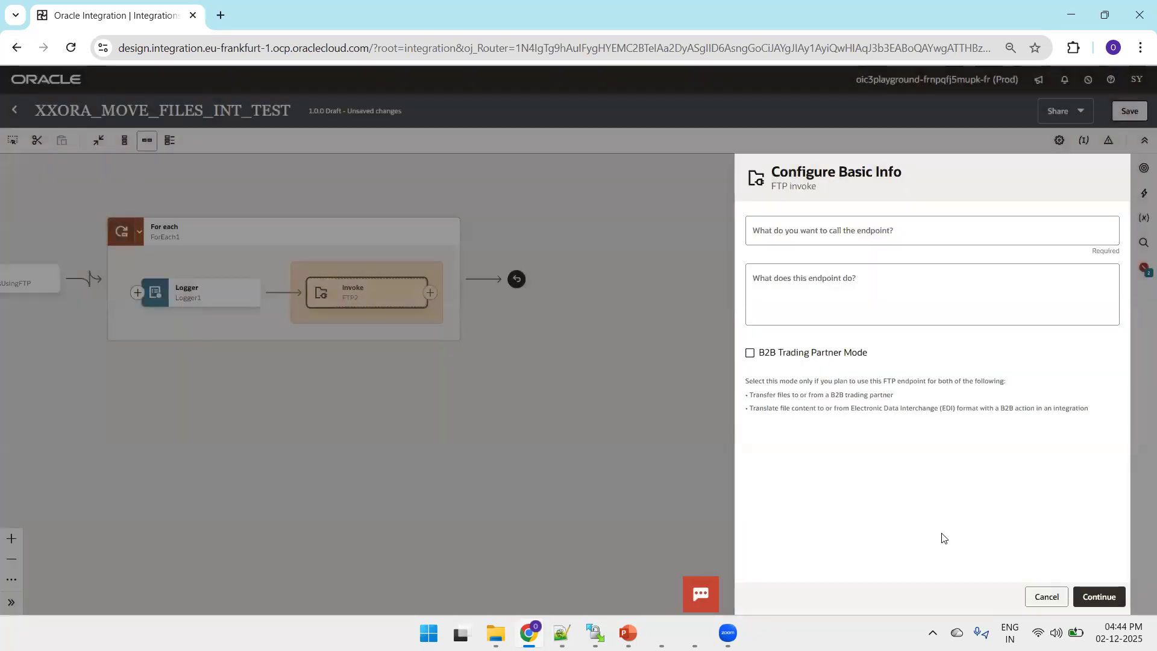
Step: Name the FTP endpoint MoveFilesUsingFTP and continue past the basic info and dynamic connections pages
left_click(843, 236)
type("Move")
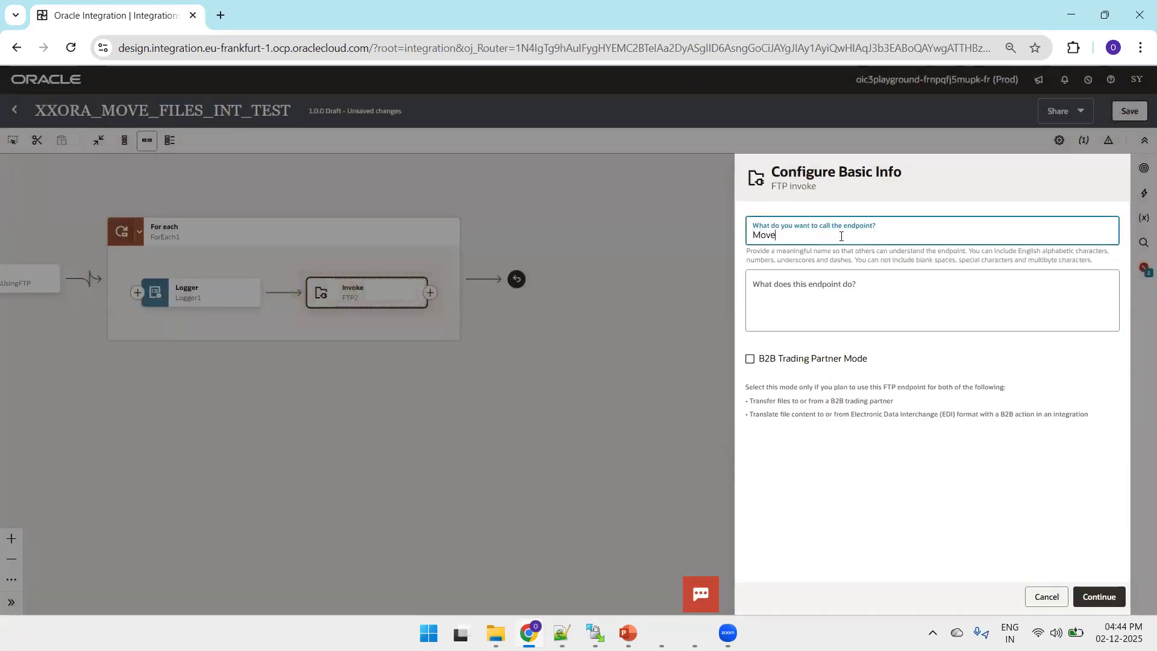
type("FilesUsingFTP")
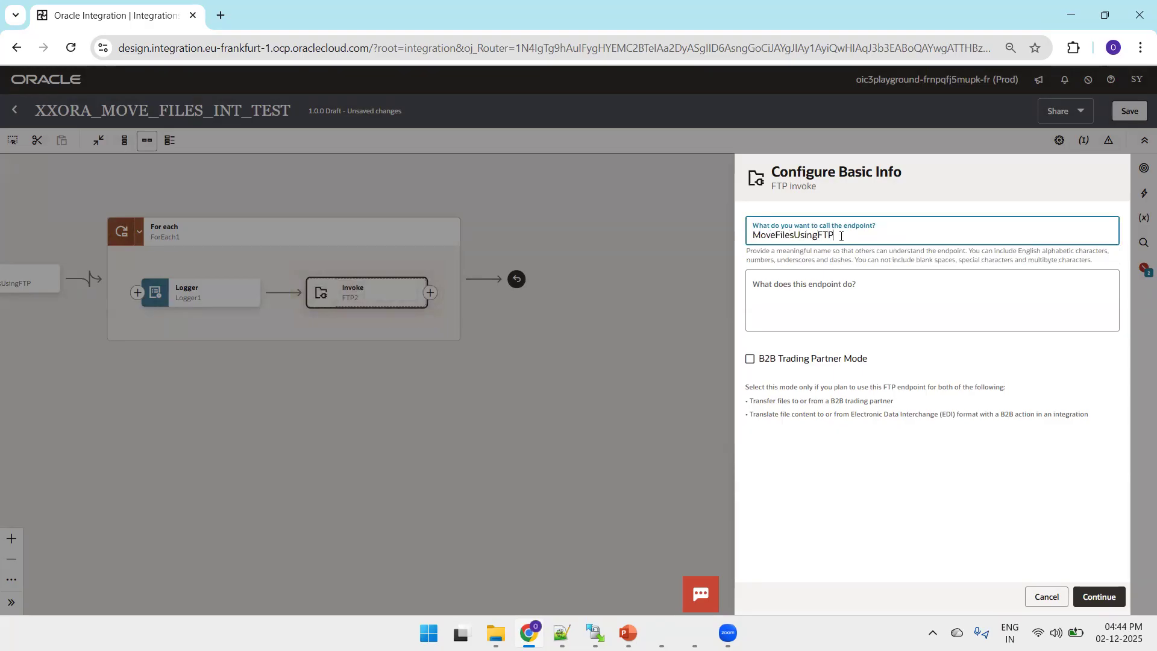
left_click(1098, 596)
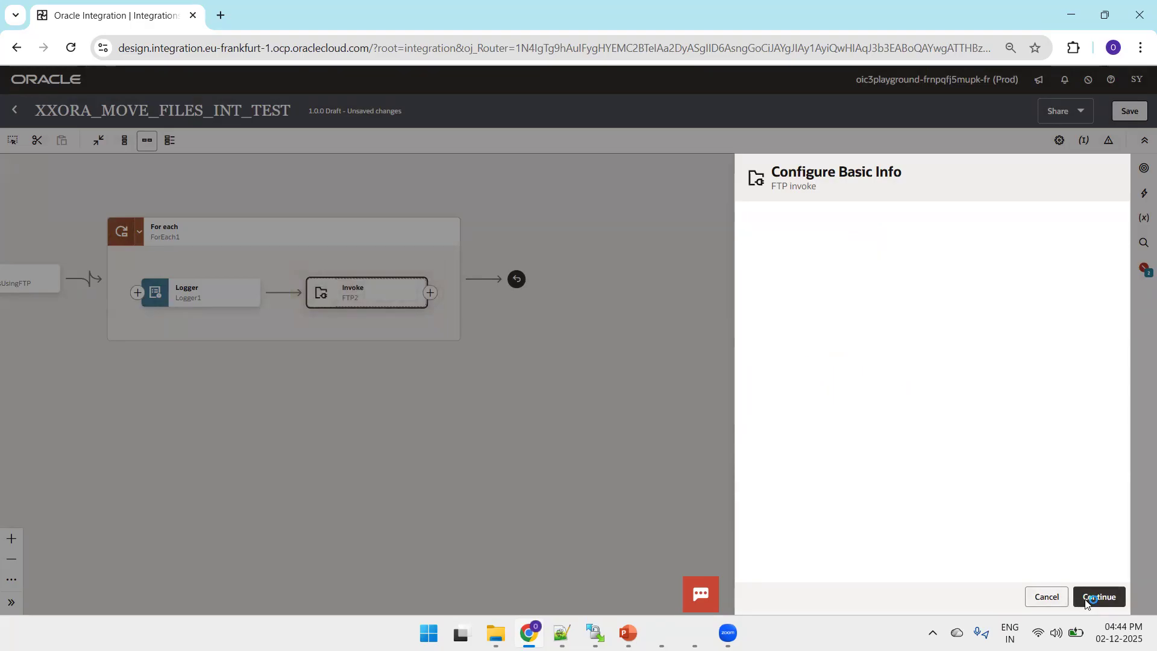
left_click(1092, 599)
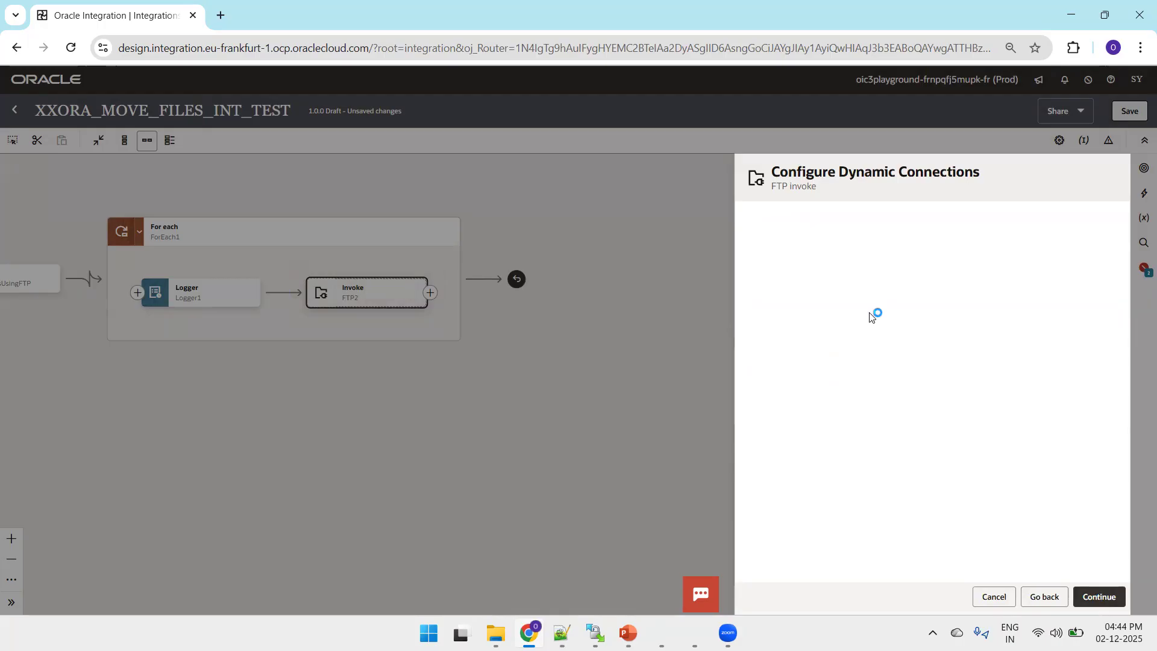
Step: Choose Move a File as the FTP operation and go through its directory and file name fields
left_click(810, 241)
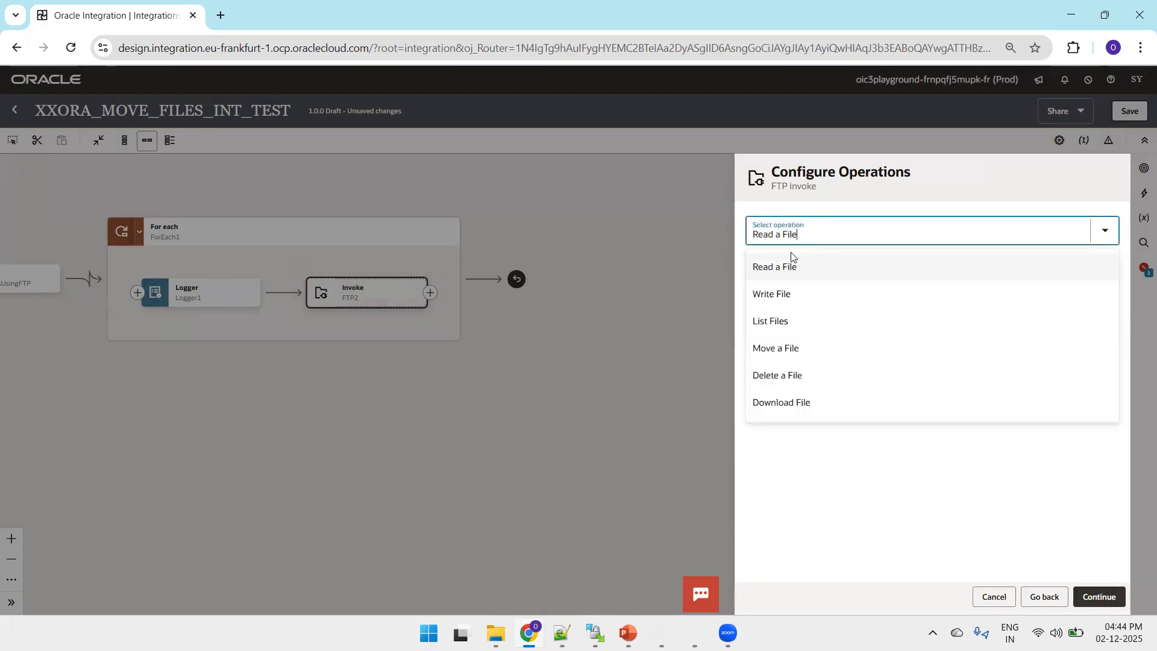
left_click(787, 346)
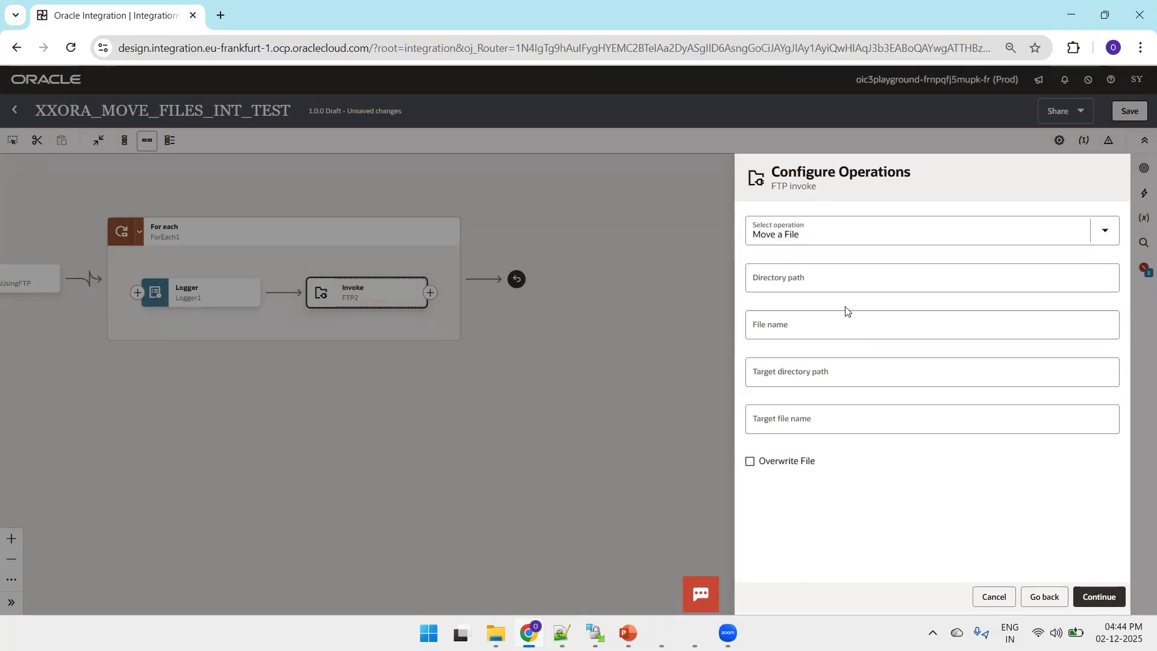
left_click(811, 283)
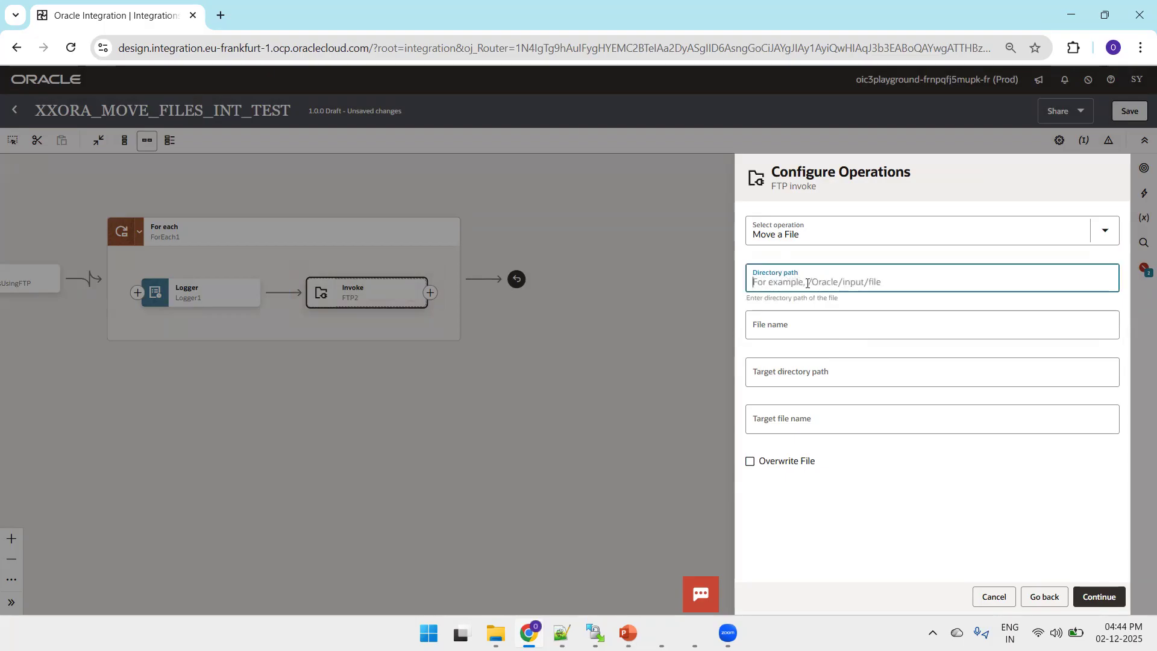
left_click(799, 329)
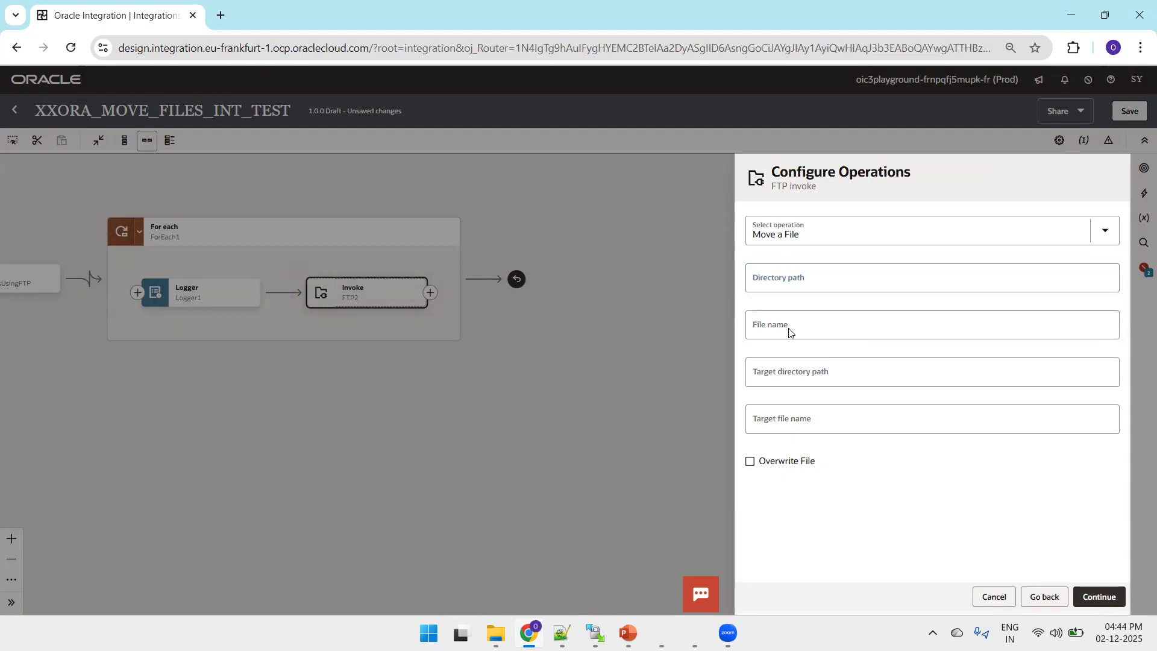
left_click(819, 377)
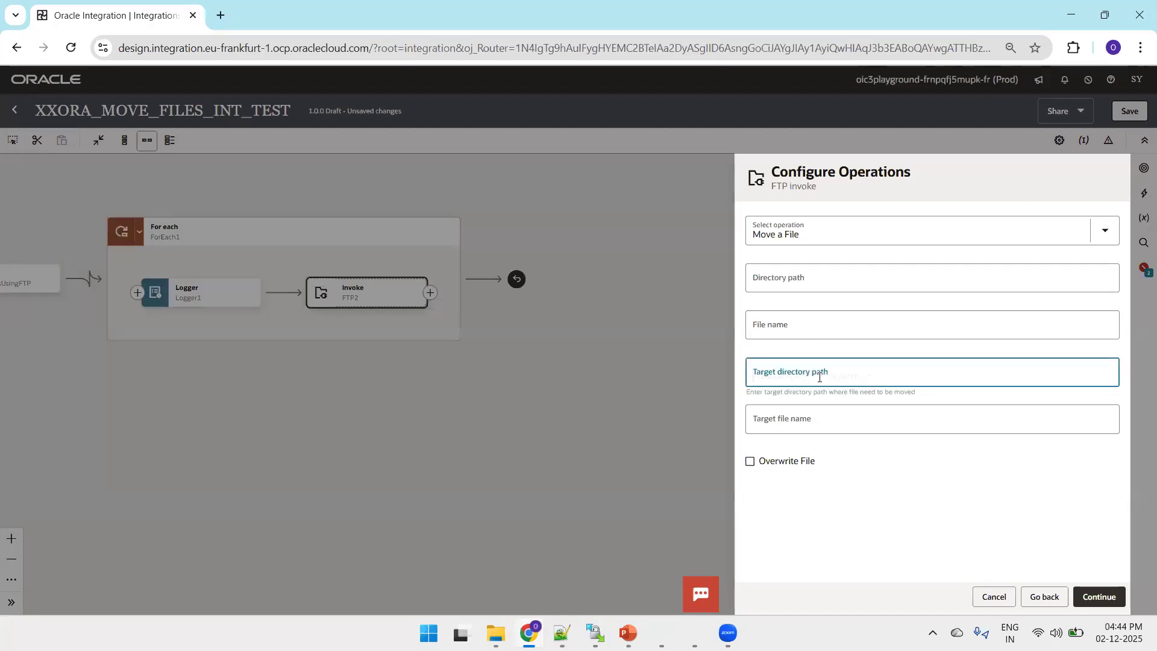
left_click(803, 427)
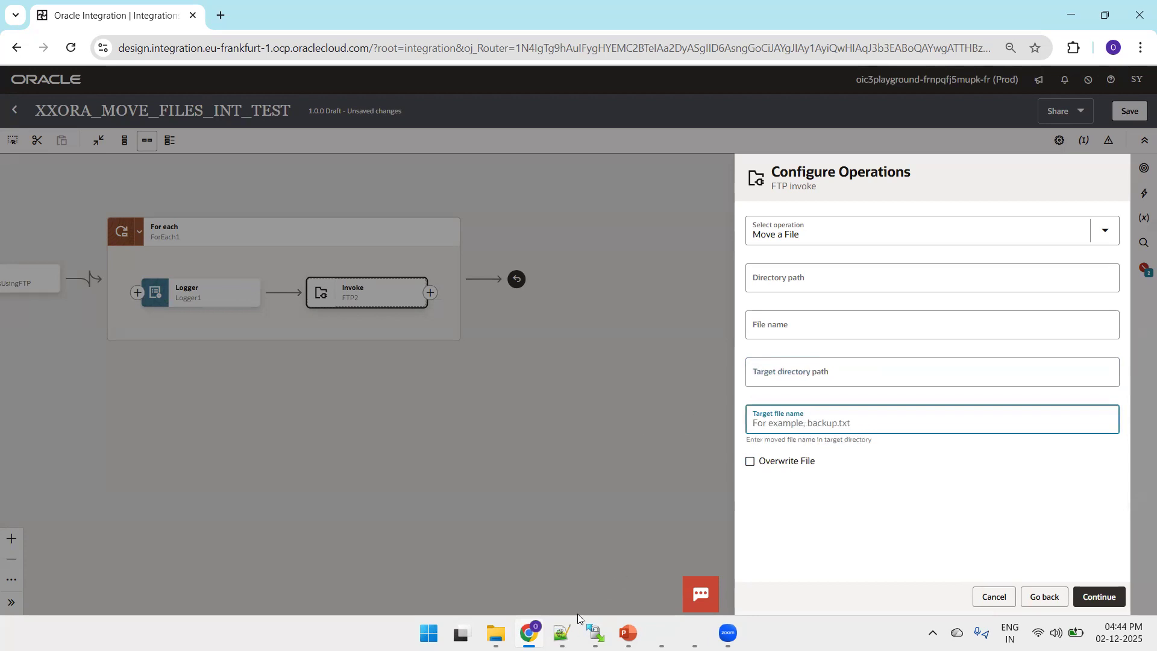
Step: Copy $f0_File/ns562:File/ns562:directory from the Notepad++ note into the directory path of the move operation in Oracle Integration
key("alt+Tab")
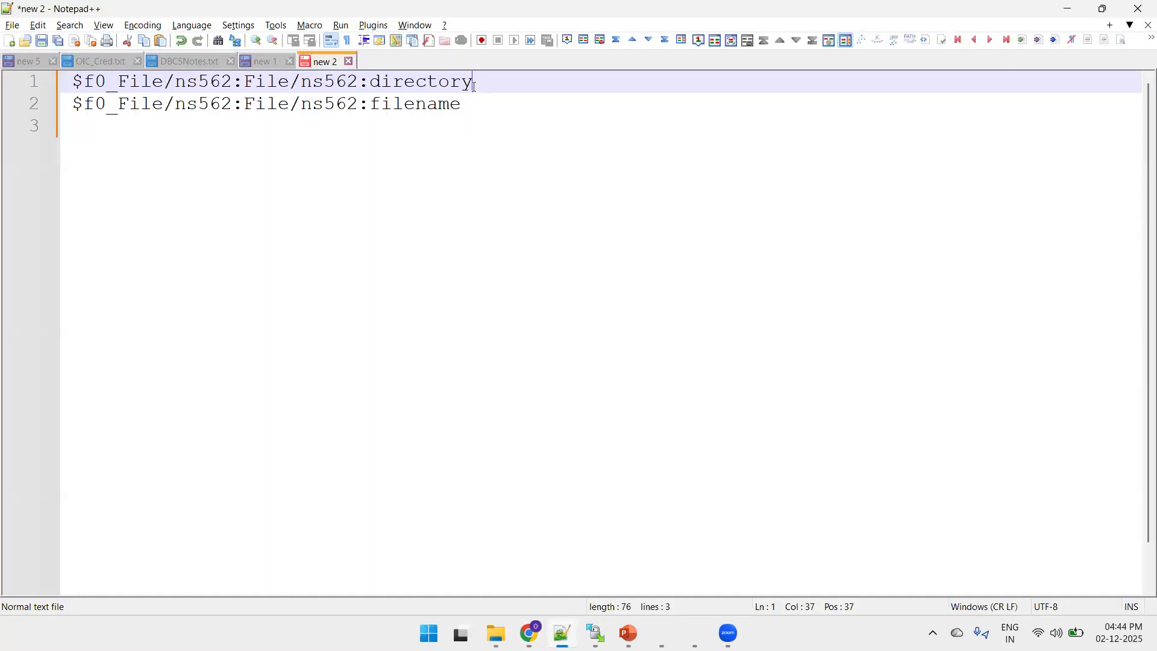
left_click_drag(474, 86, 74, 78)
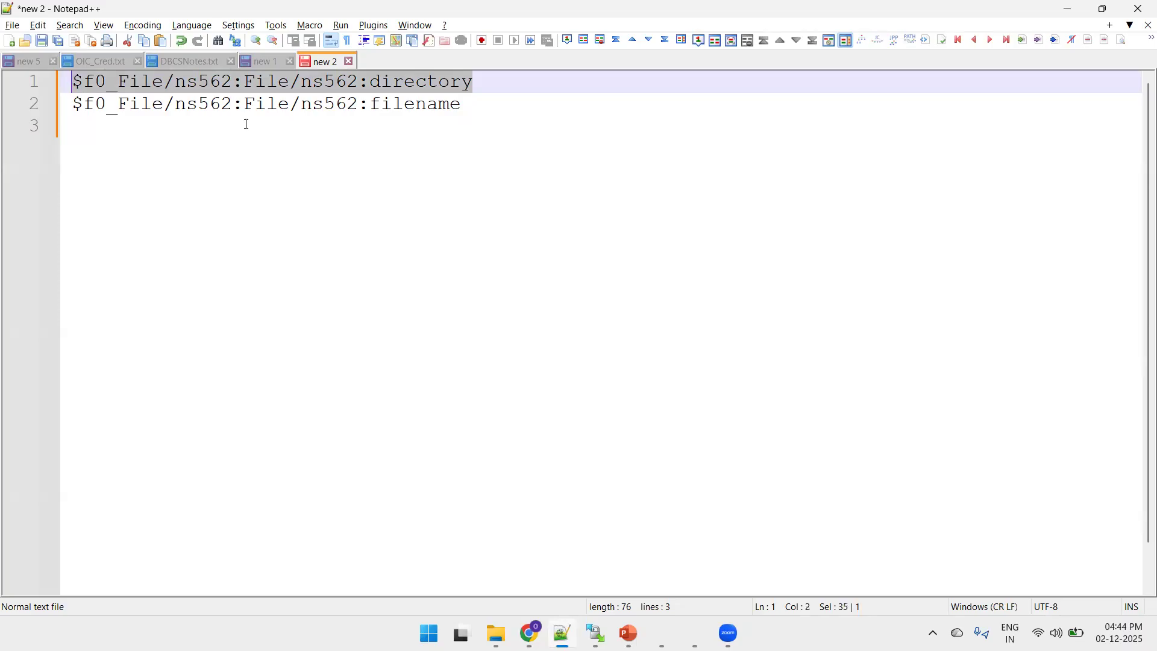
key("ctrl+c")
key("alt+Tab")
left_click(781, 280)
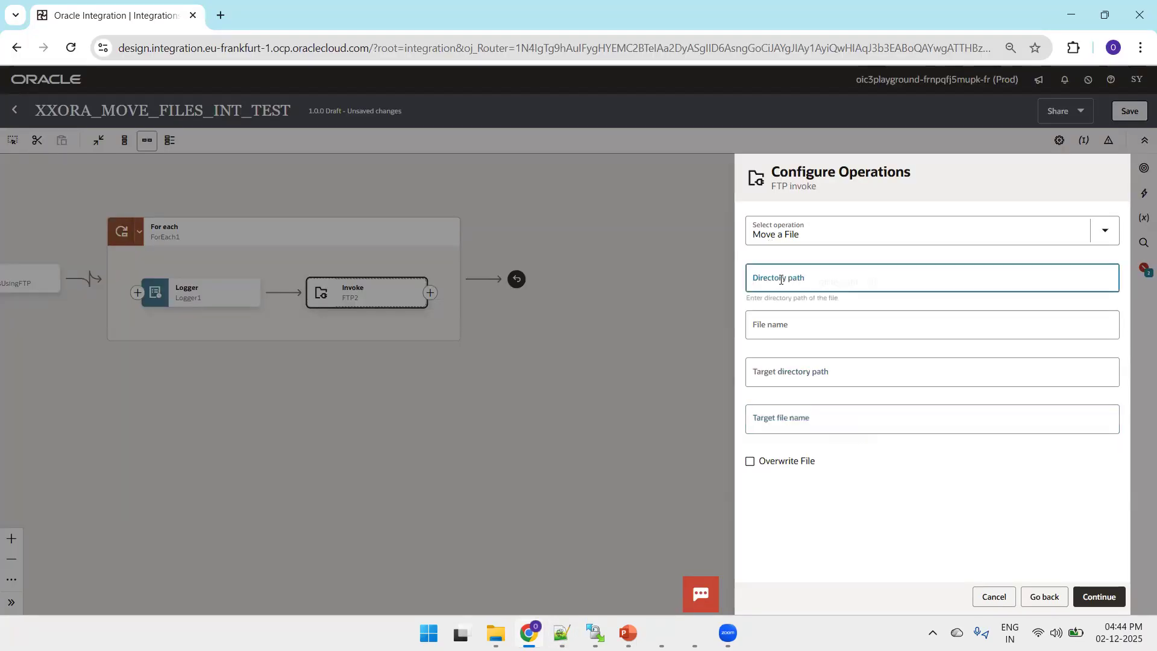
key("ctrl+v")
Step: Copy $f0_File/ns562:File/ns562:filename from the Notepad++ note into both the file name and target file name in Oracle Integration
left_click(788, 323)
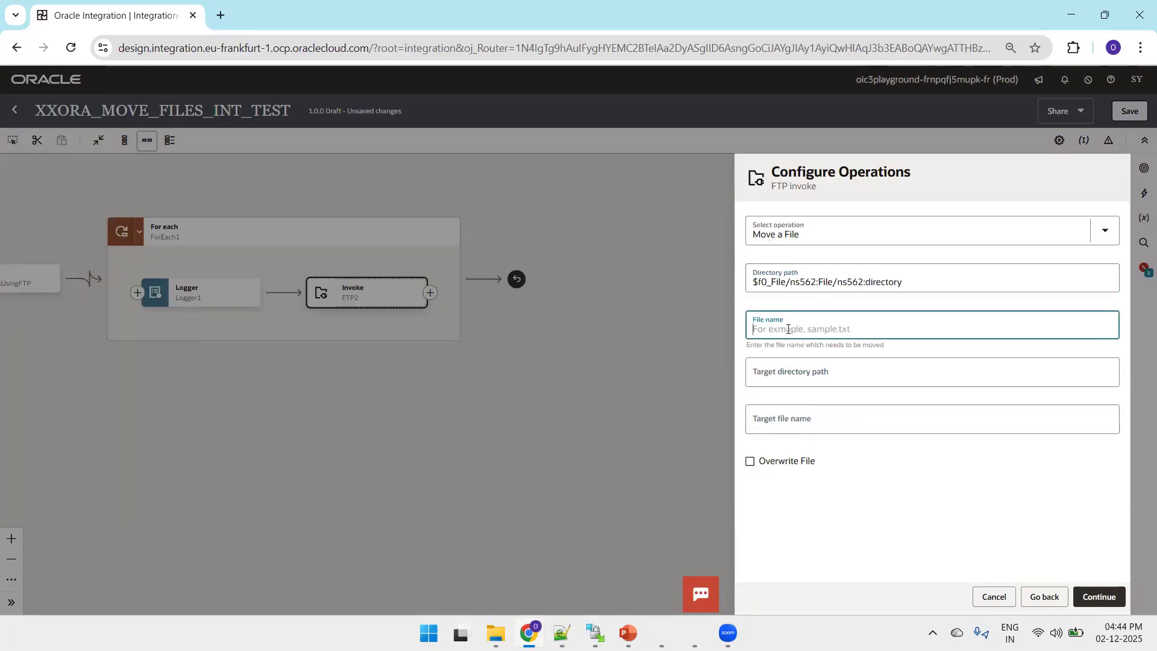
key("alt+Tab")
left_click_drag(481, 109, 78, 98)
key("ctrl+c")
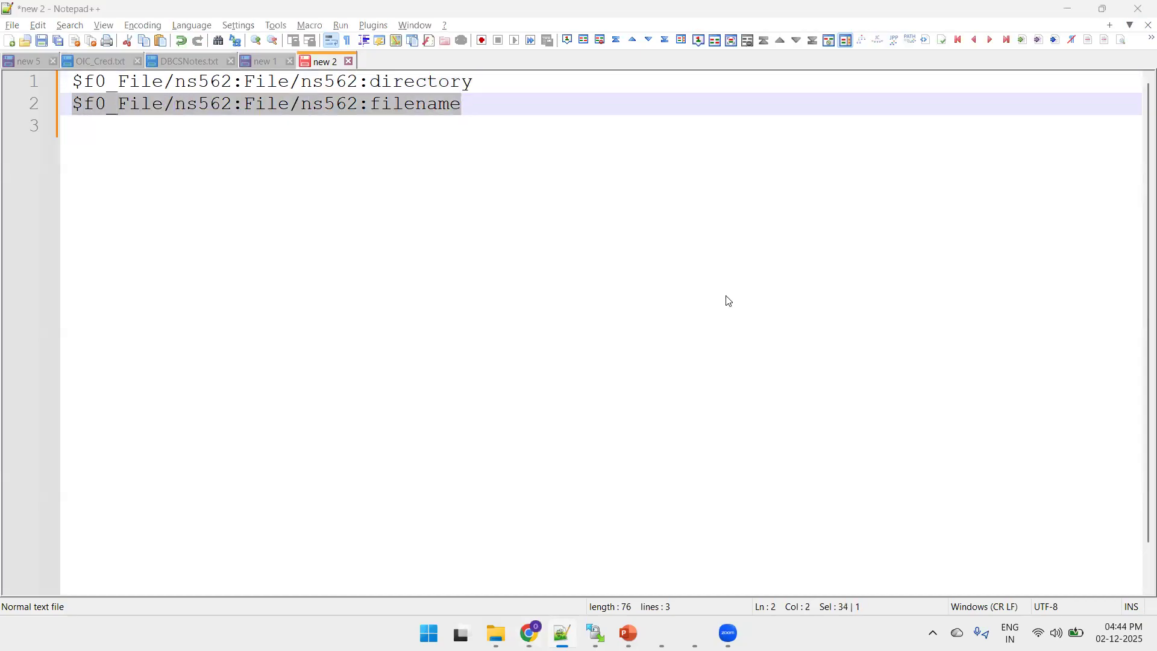
key("alt+Tab")
key("ctrl+v")
left_click(826, 425)
key("ctrl+v")
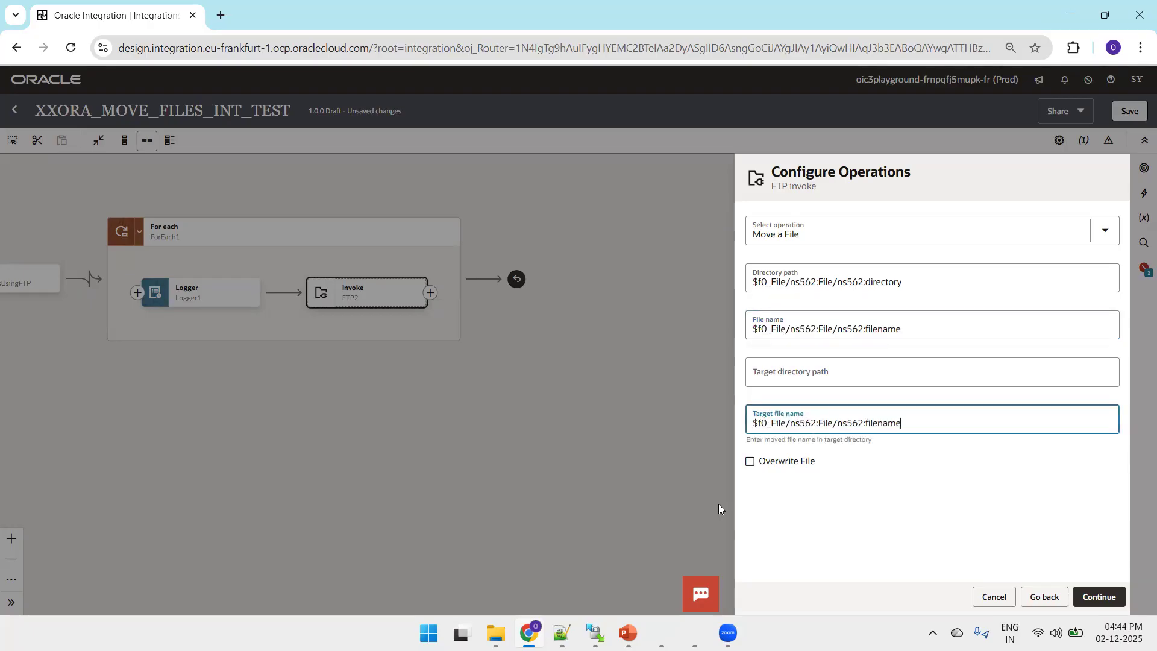
Step: Switch to WinSCP, browse to the server folder /2025/outbound/emp and copy its path
left_click(595, 632)
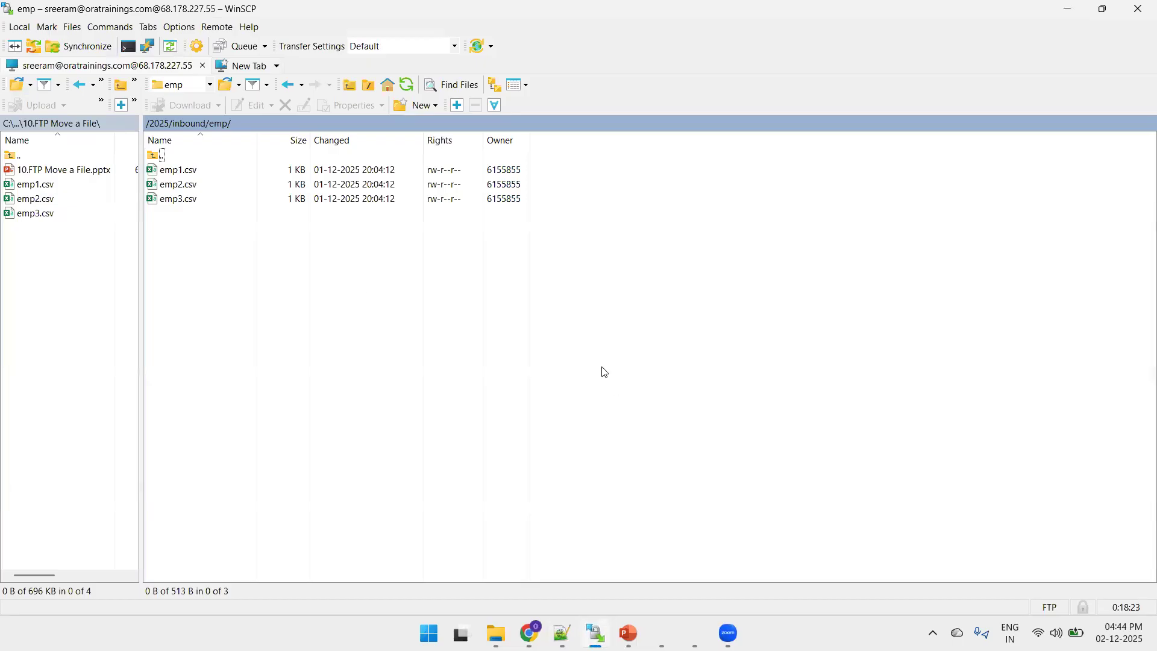
key("BackSpace")
key("BackSpace")
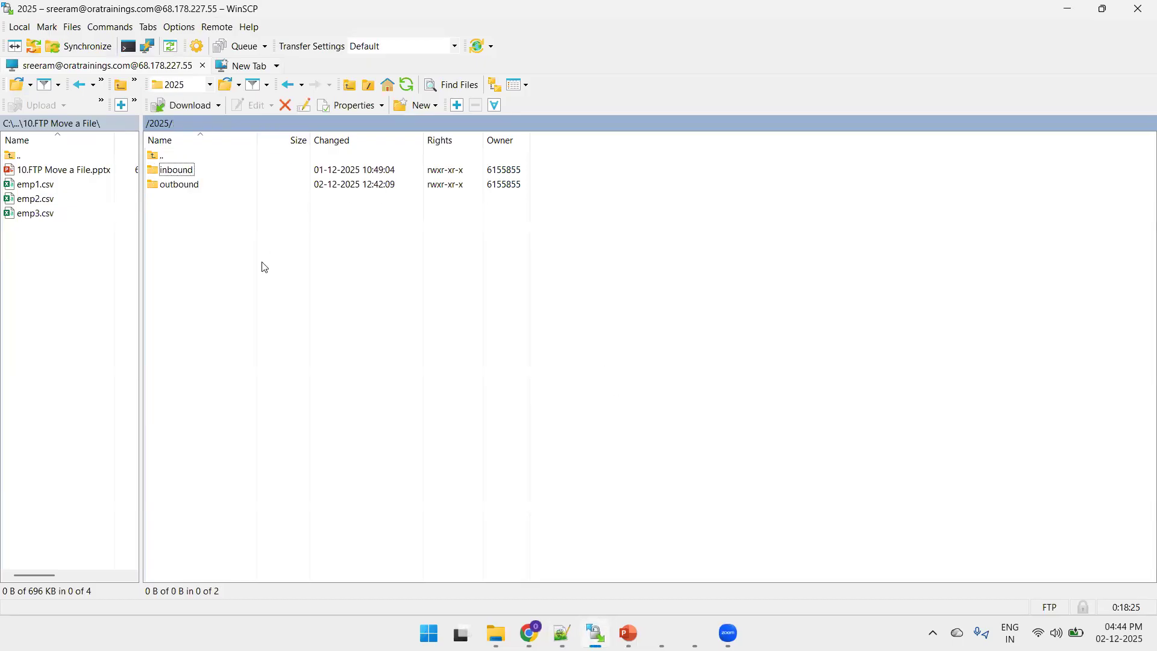
key("Down")
key("Return")
key("Down")
key("Return")
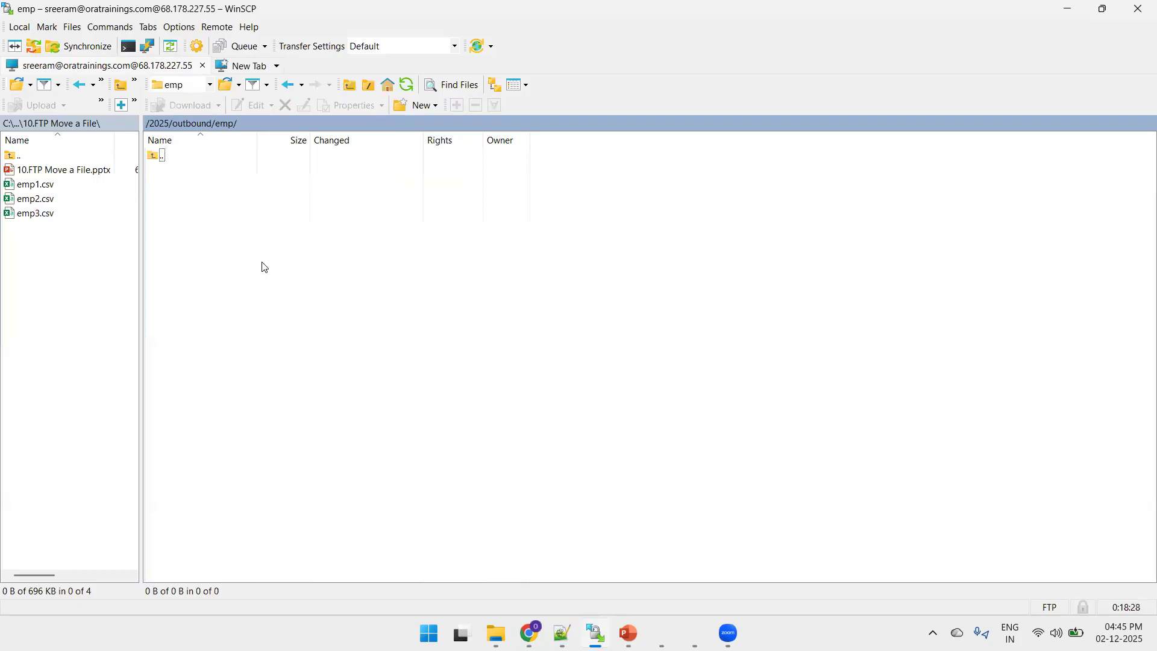
left_click(226, 84)
left_click(641, 431)
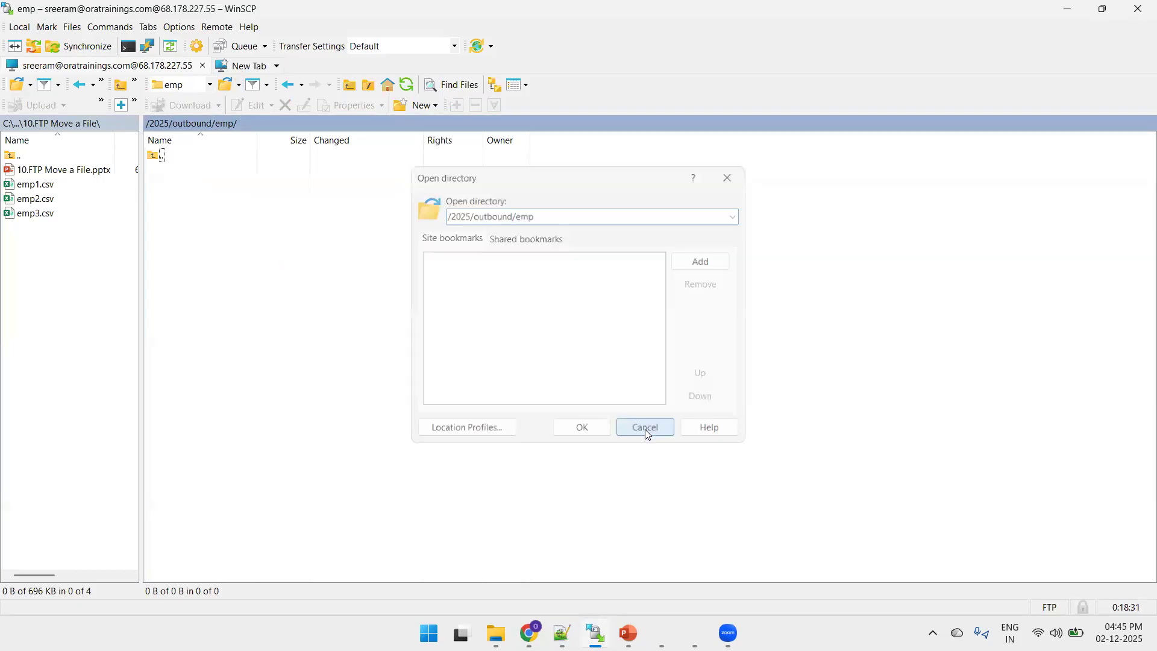
Step: Back in Oracle Integration, set the target directory path to /2025/outbound/emp and complete the FTP invoke configuration
key("alt+Tab")
left_click(805, 375)
key("ctrl+v")
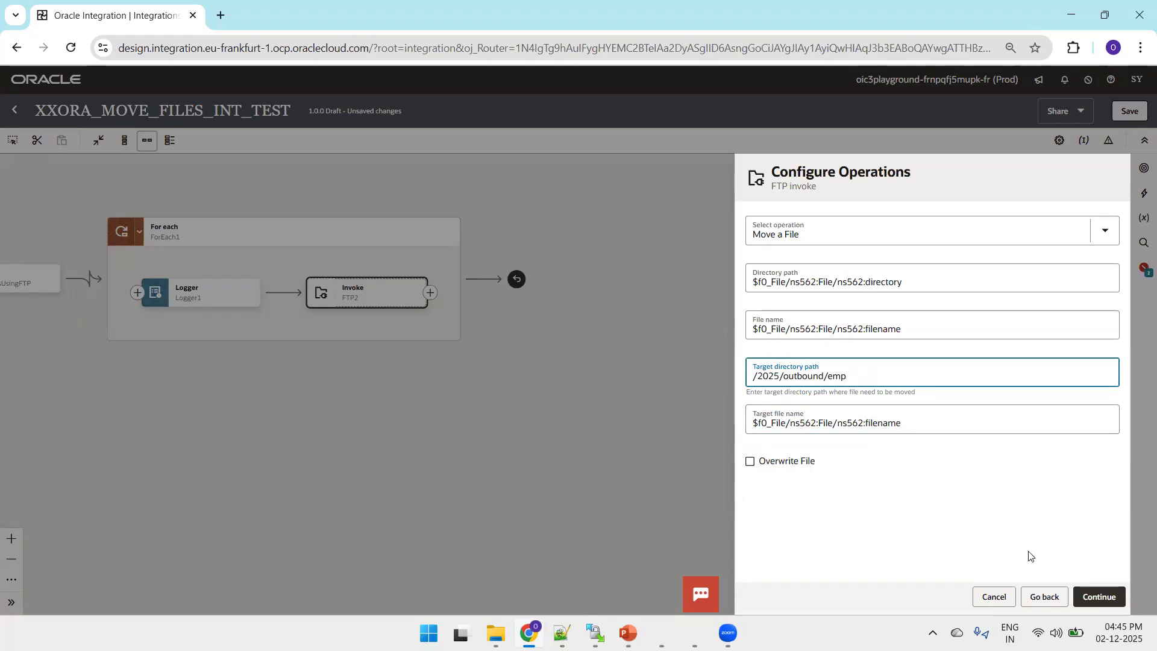
left_click(1101, 598)
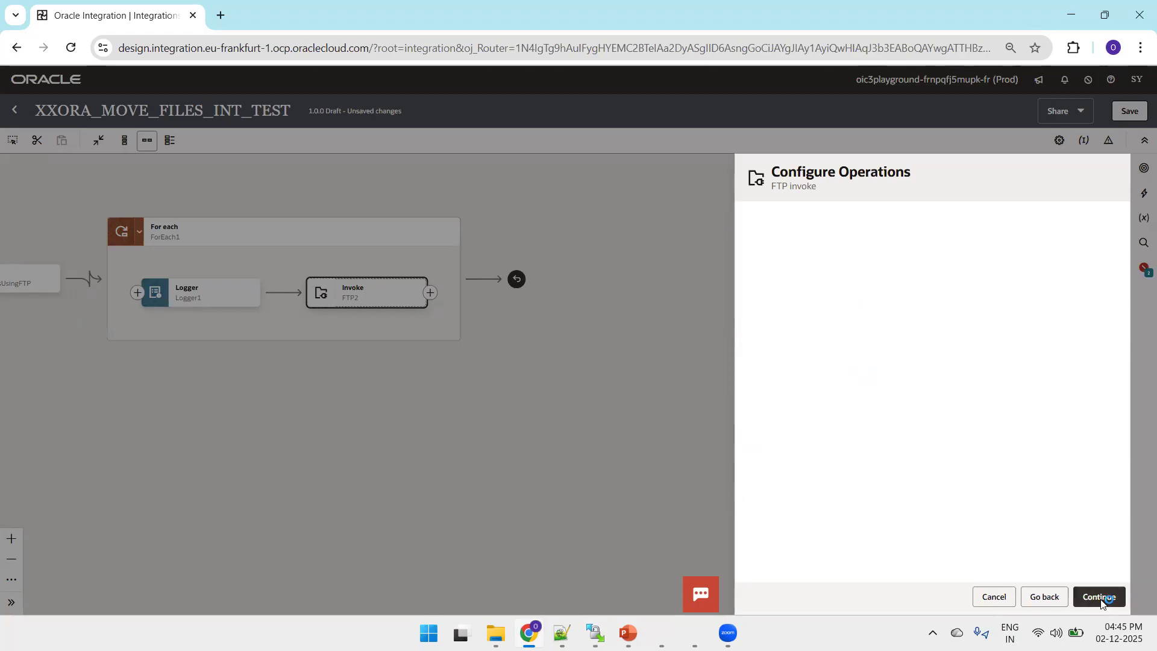
left_click(1103, 597)
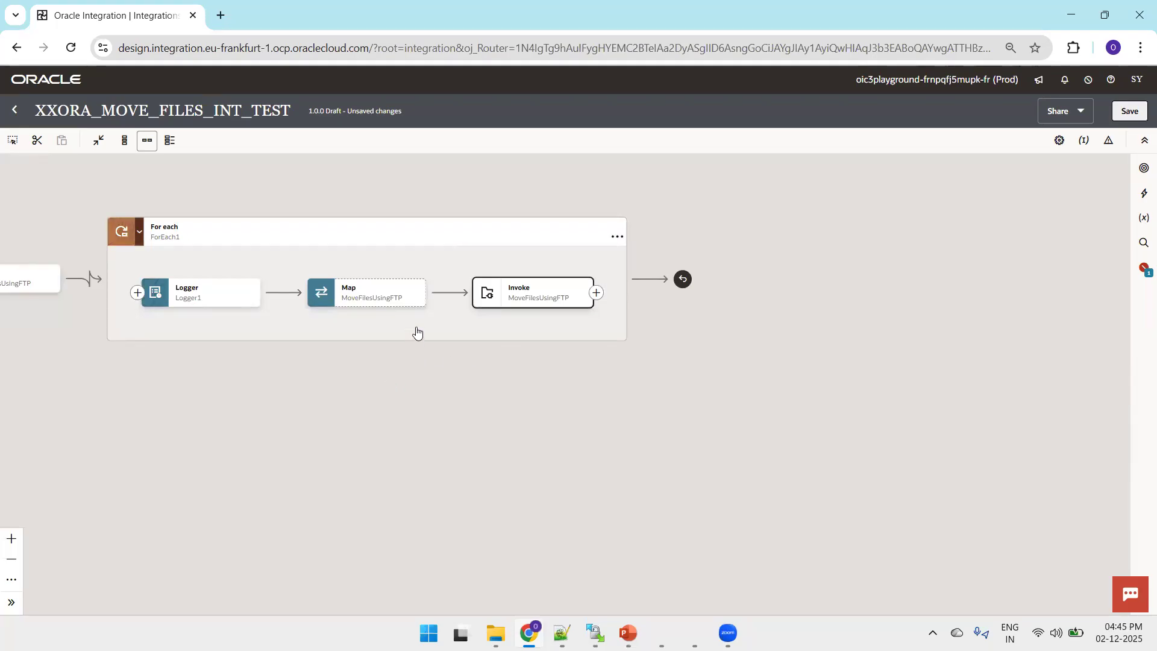
Step: Open the MoveFilesUsingFTP map for editing and expand the File Move Request target and the f0_File source
left_click(416, 298)
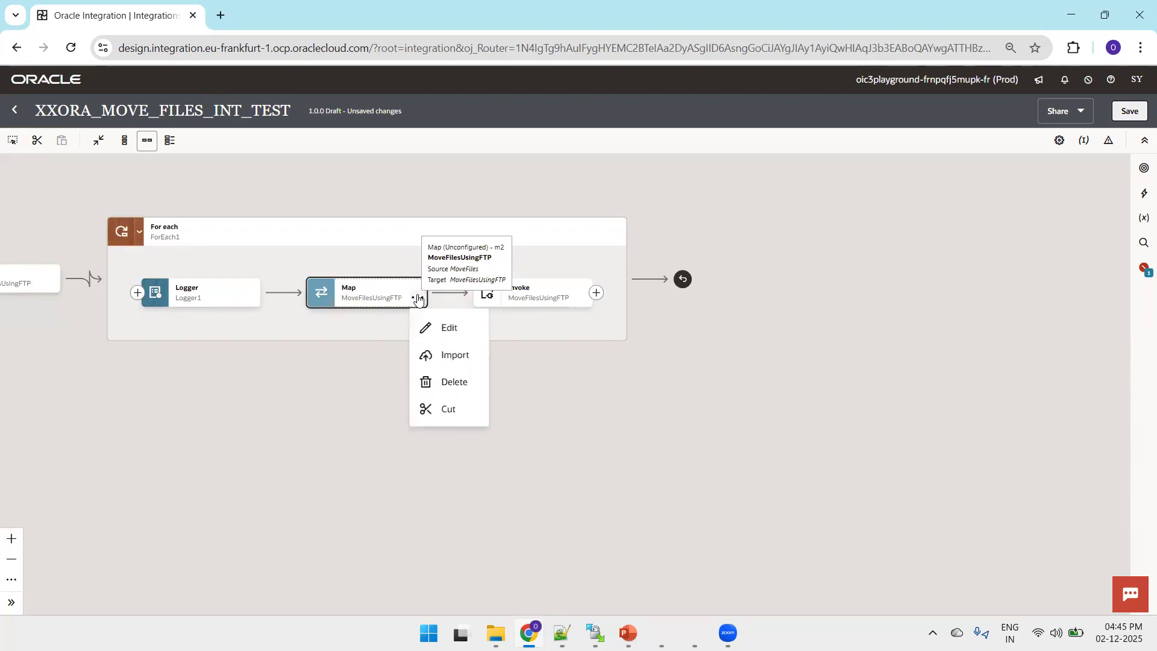
left_click(441, 327)
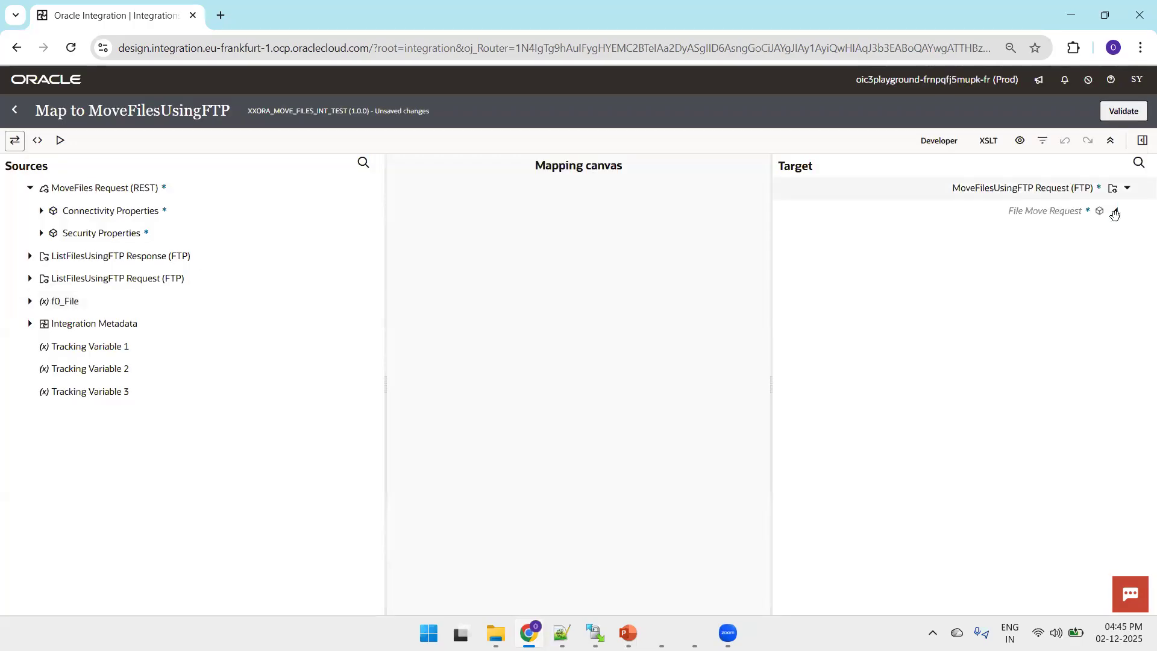
left_click(1116, 211)
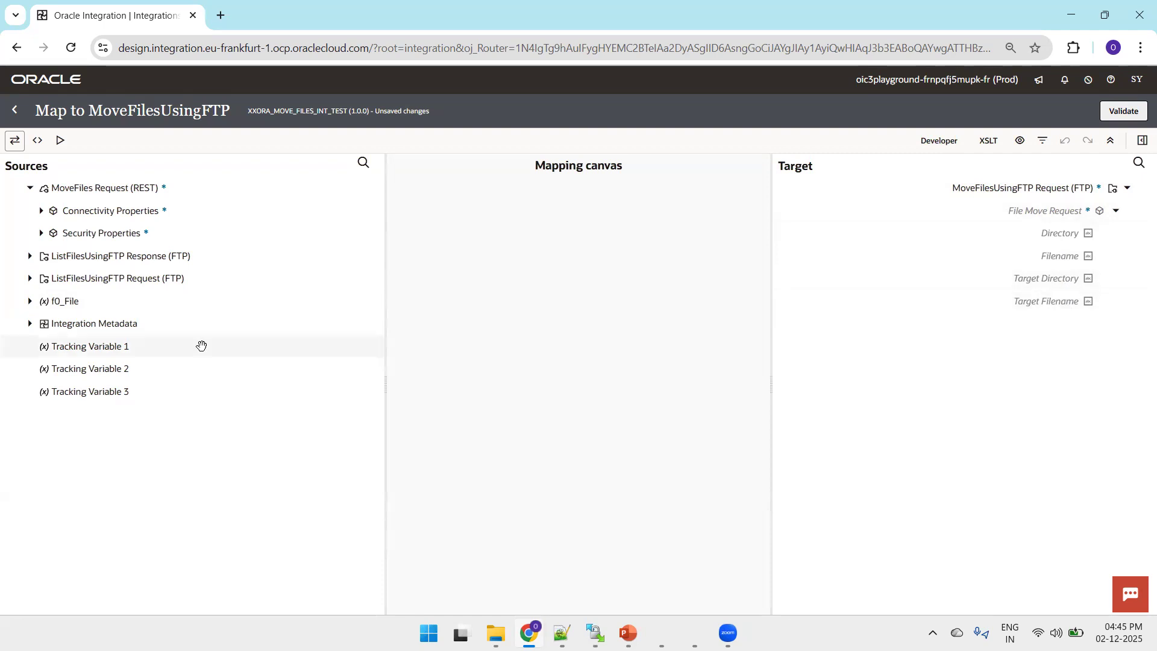
left_click(30, 300)
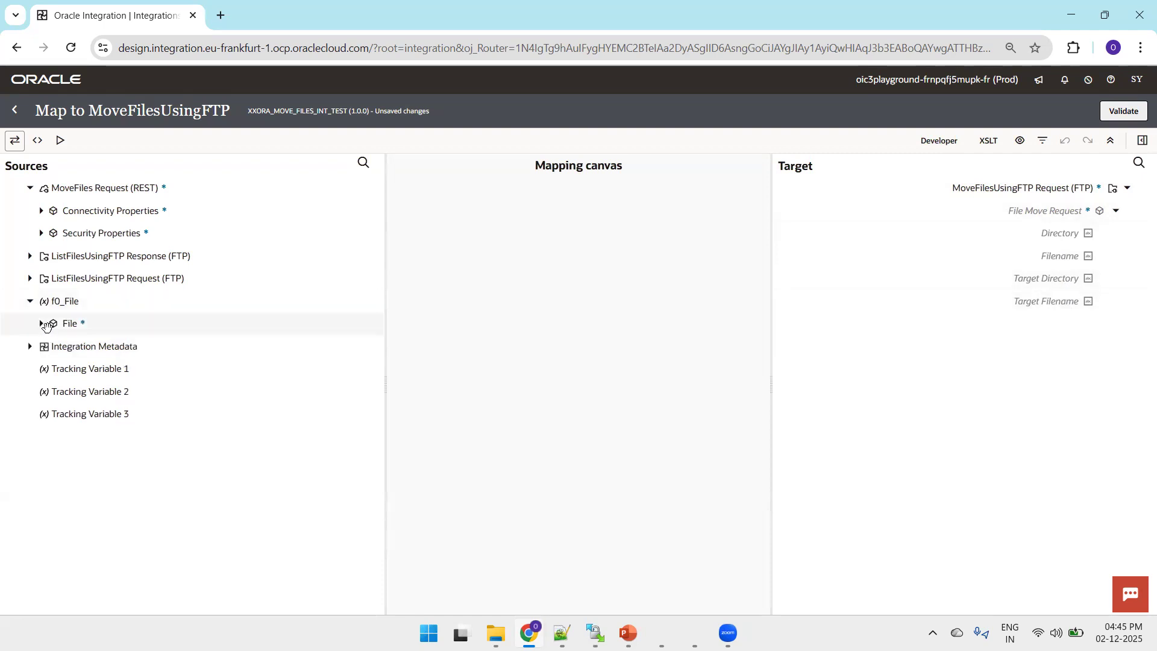
left_click(41, 323)
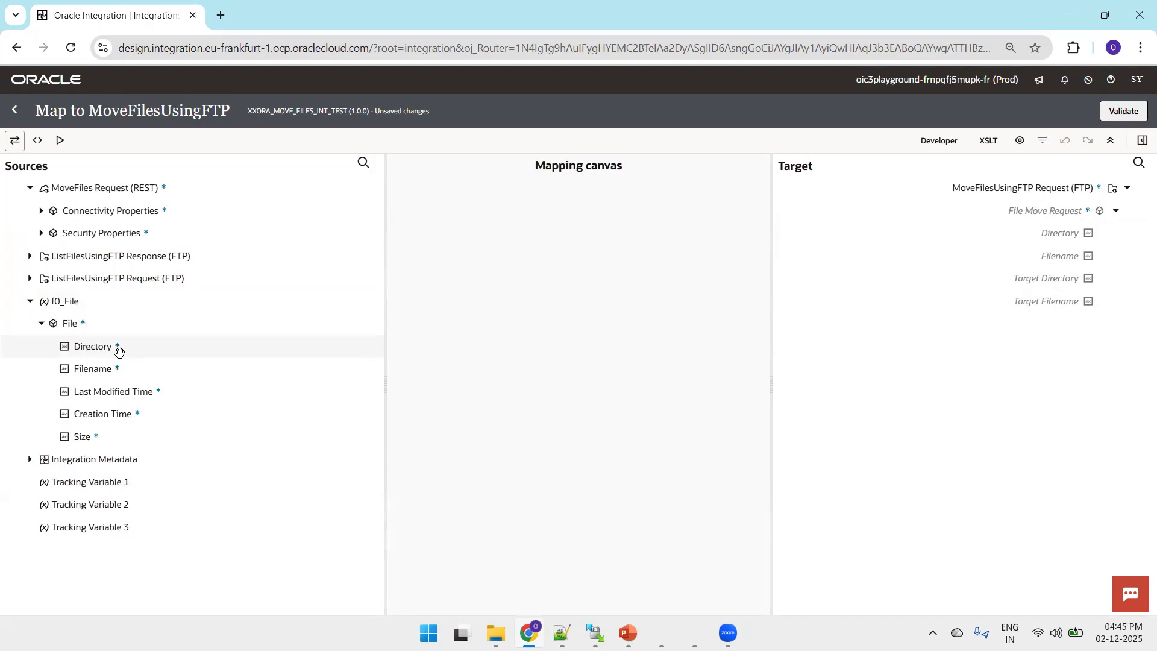
Step: Map the f0_File Directory to the target Directory, and its Filename to both Filename and Target Filename
left_click_drag(119, 354, 1025, 236)
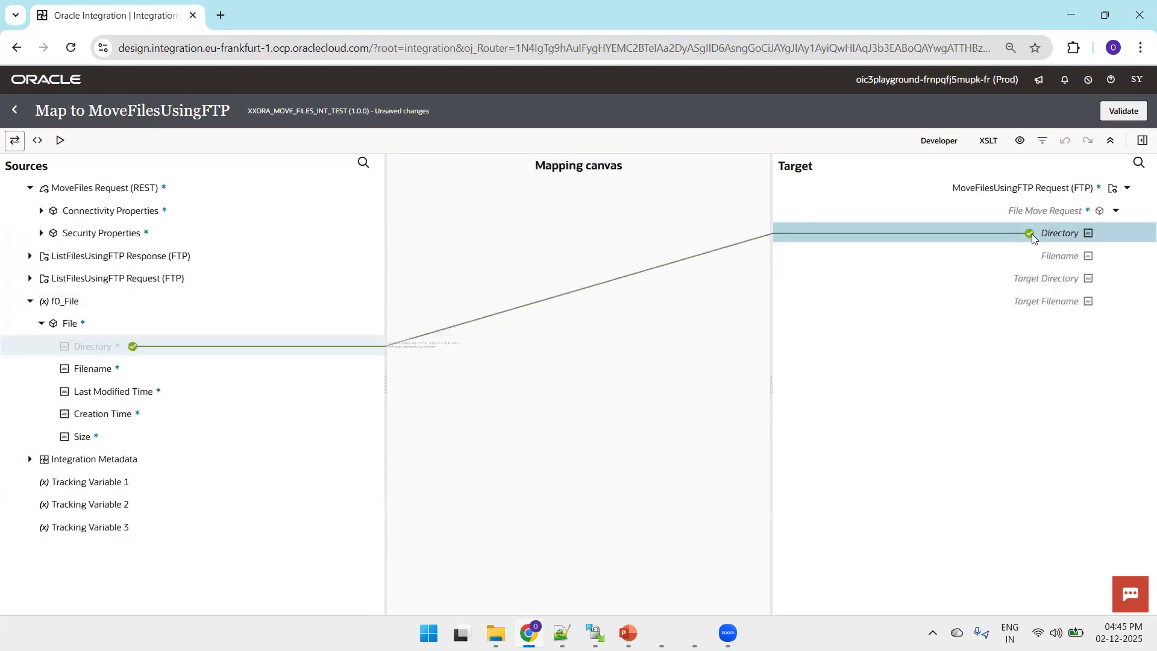
left_click_drag(85, 369, 984, 263)
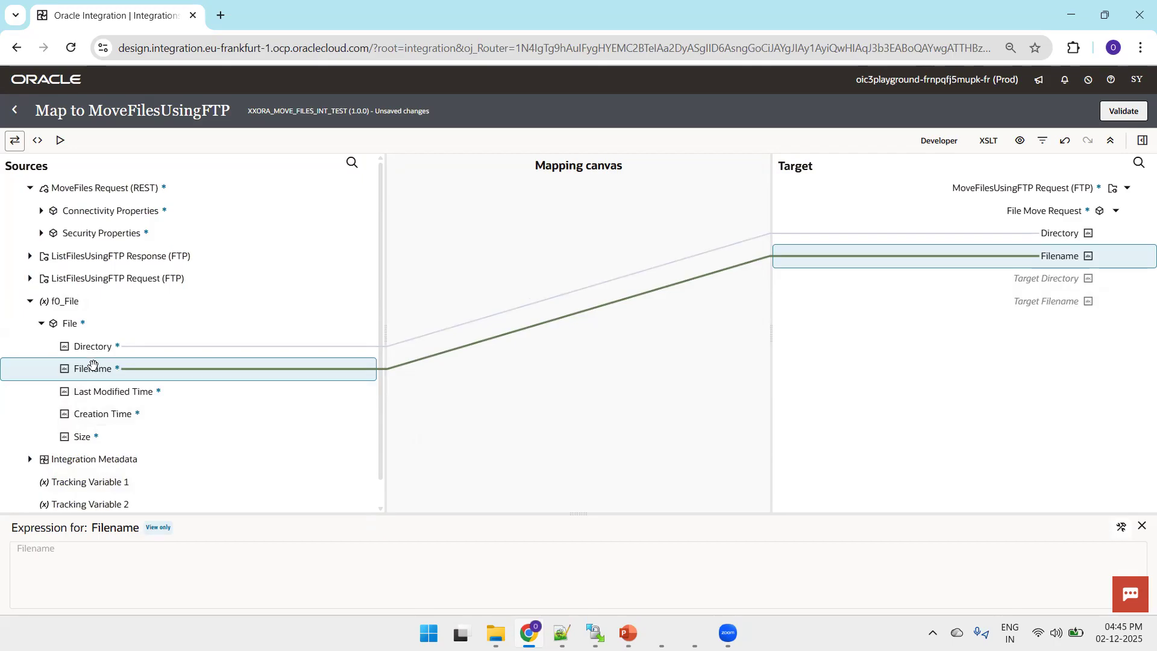
left_click_drag(91, 366, 1028, 303)
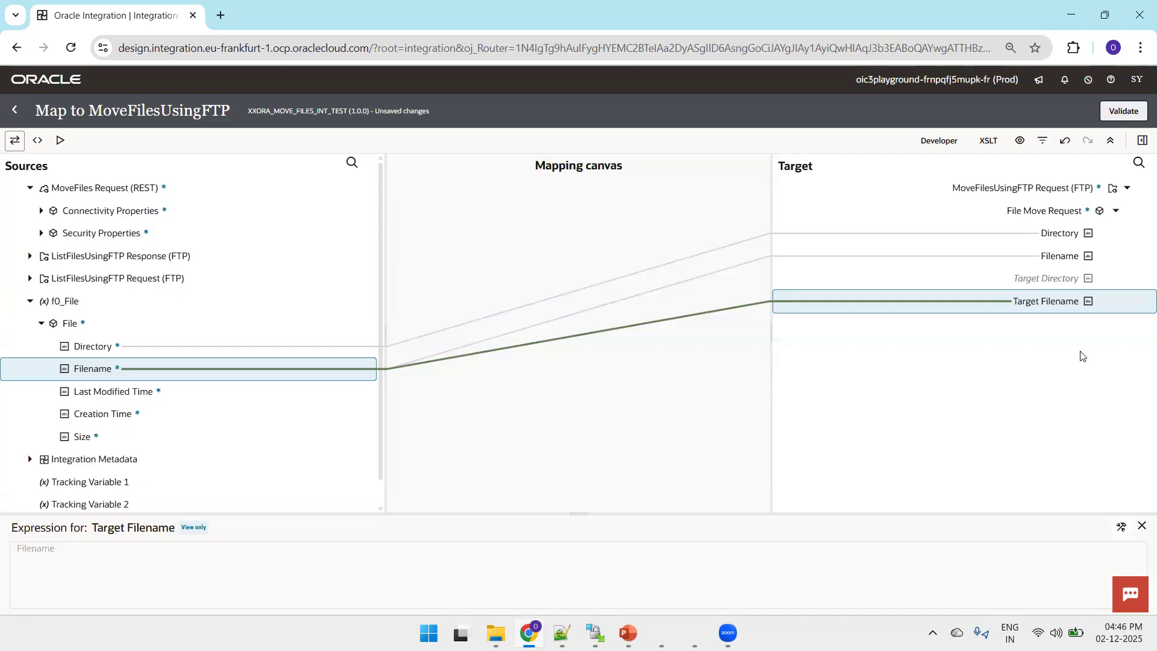
Step: Set the Target Directory expression in the map to the literal '/2025/outbound/emp' and save the expression
left_click(1049, 278)
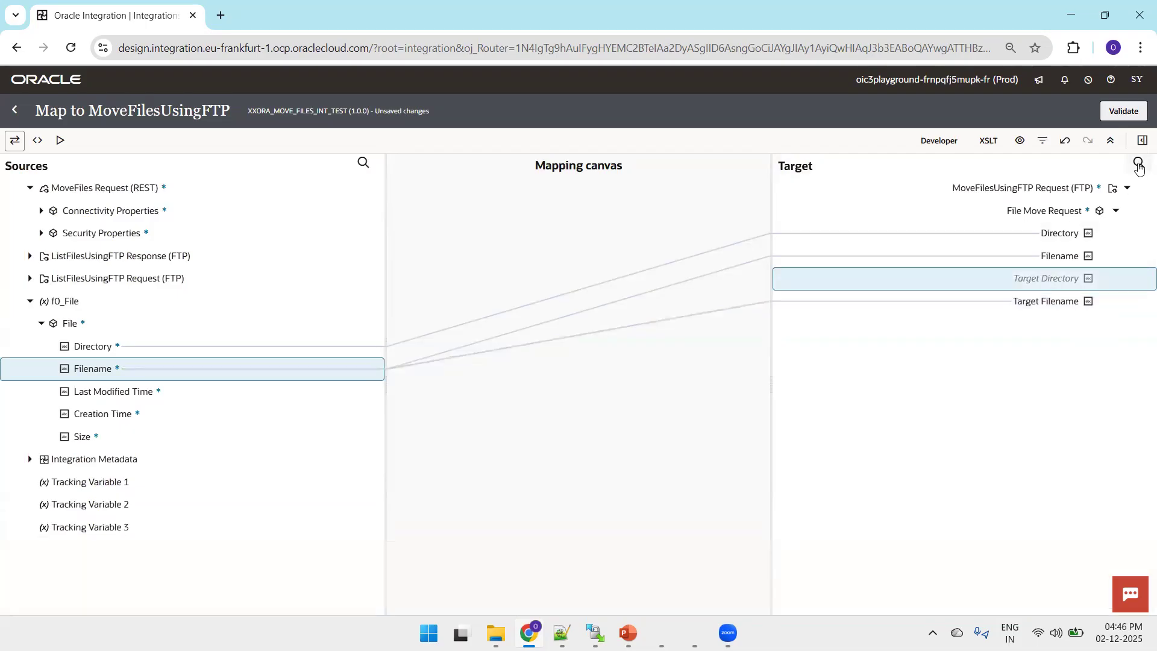
left_click(1141, 140)
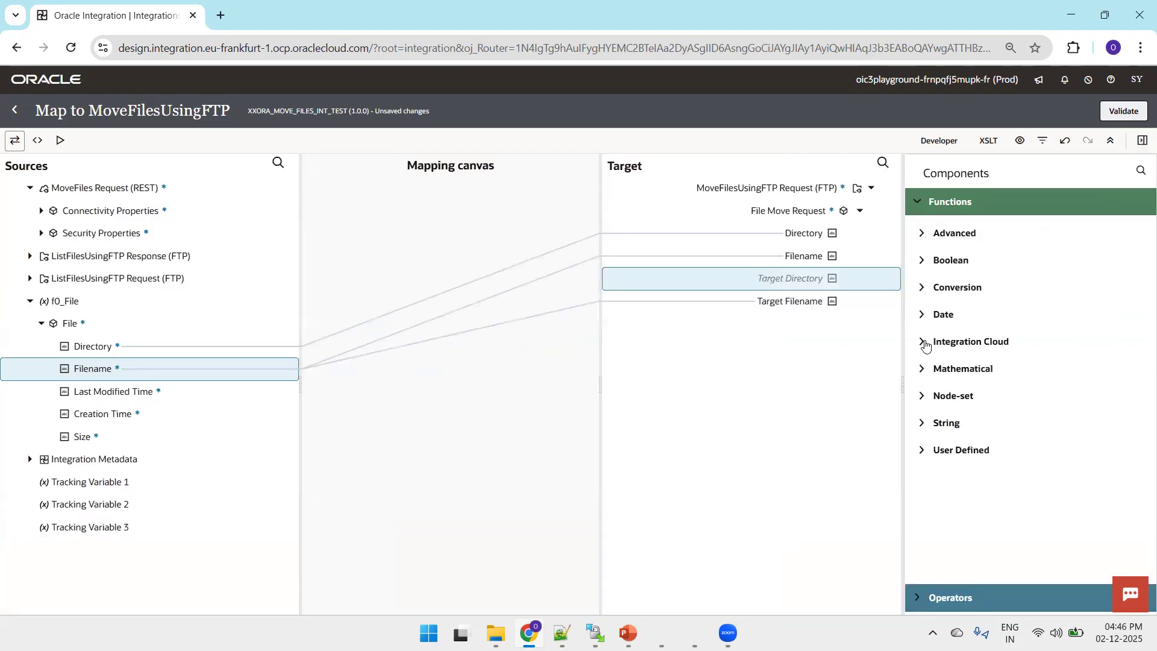
left_click(931, 422)
left_click_drag(946, 452, 758, 284)
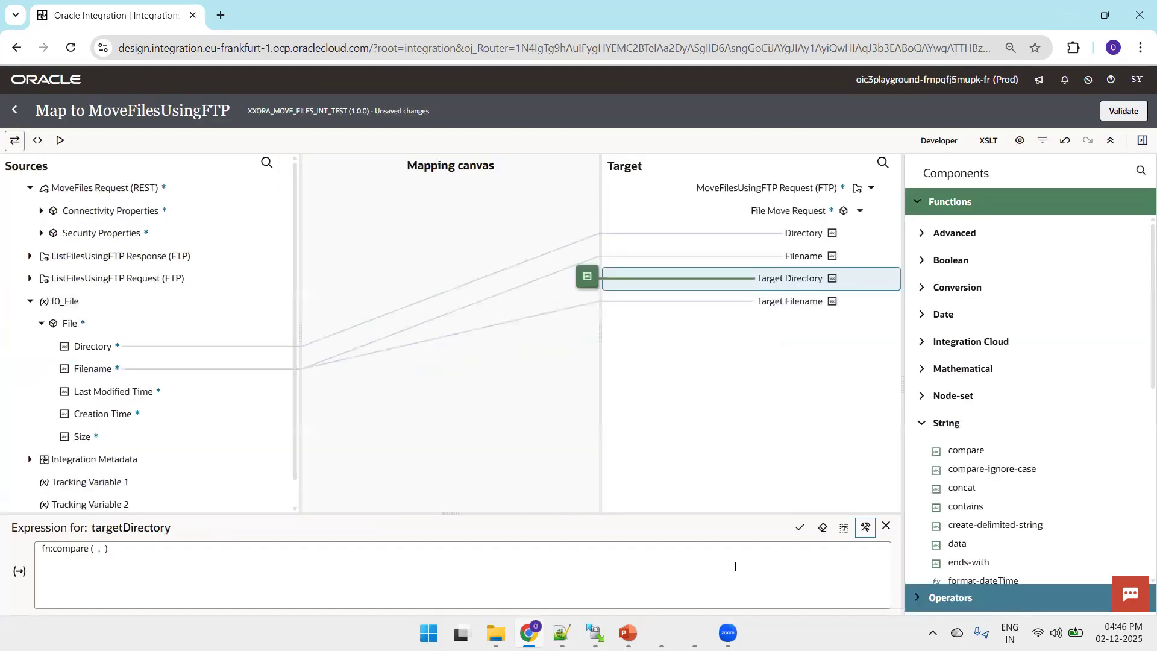
left_click(735, 565)
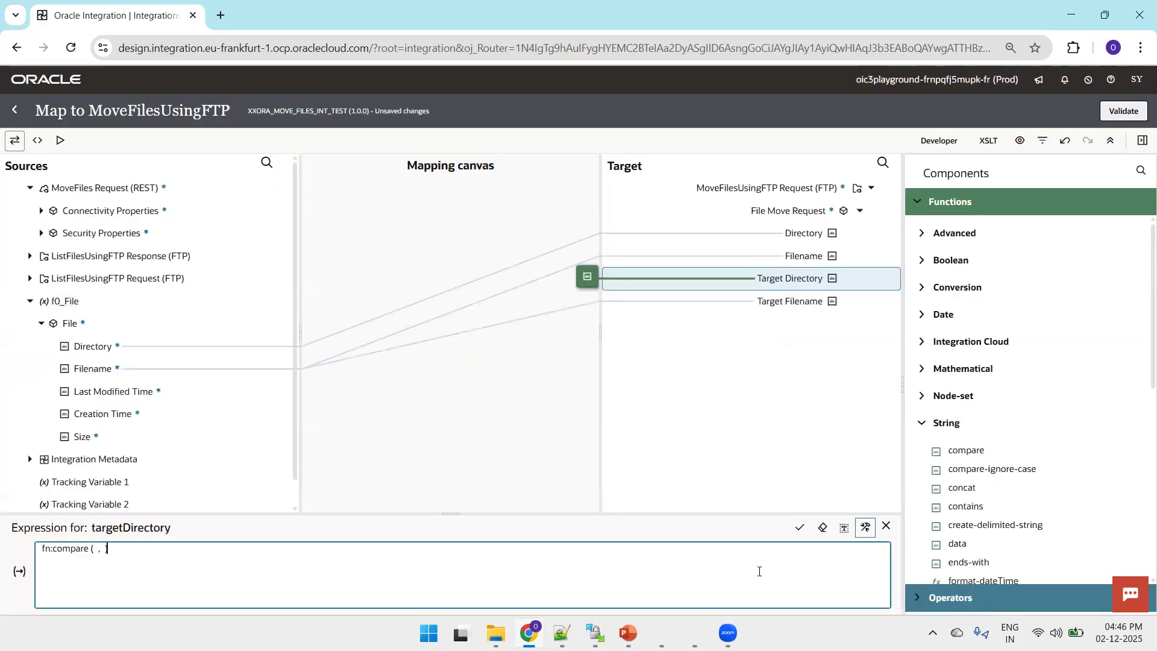
left_click(823, 528)
left_click(750, 562)
key("ctrl+v")
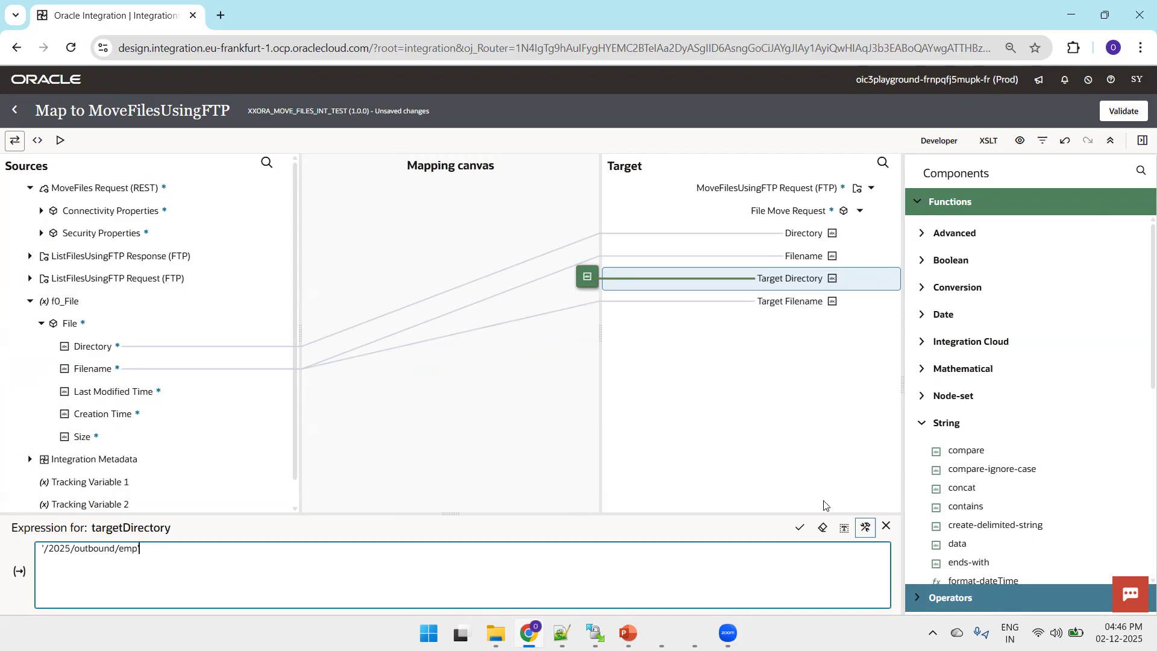
left_click(799, 528)
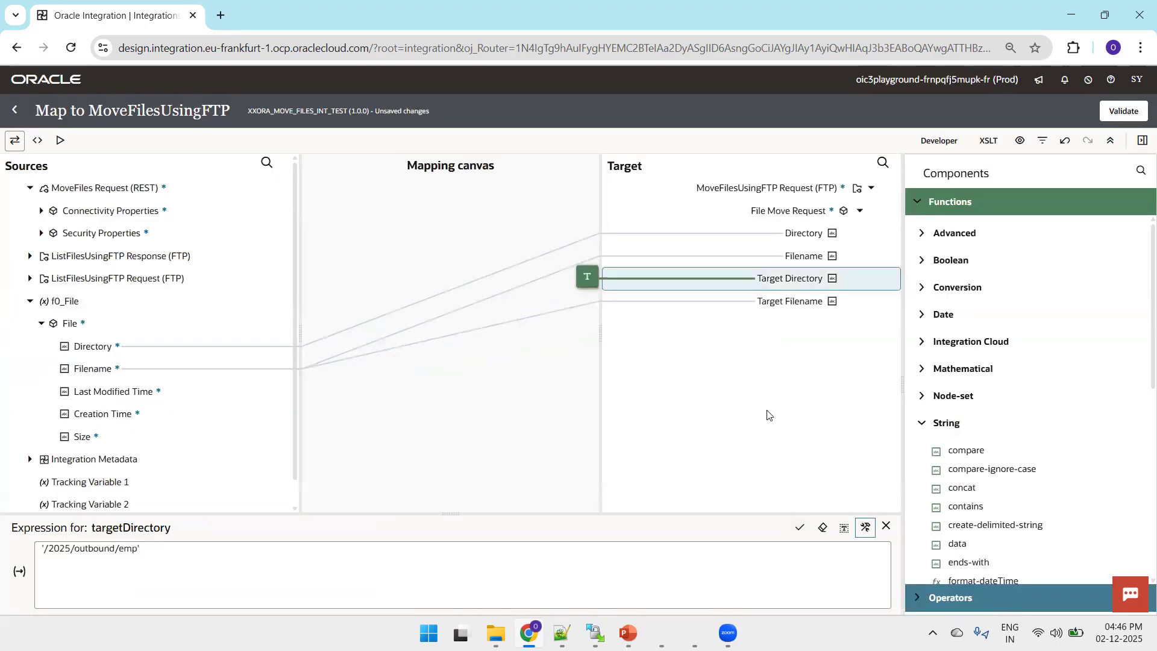
Step: Validate the MoveFilesUsingFTP map and return to the integration canvas
left_click(1137, 115)
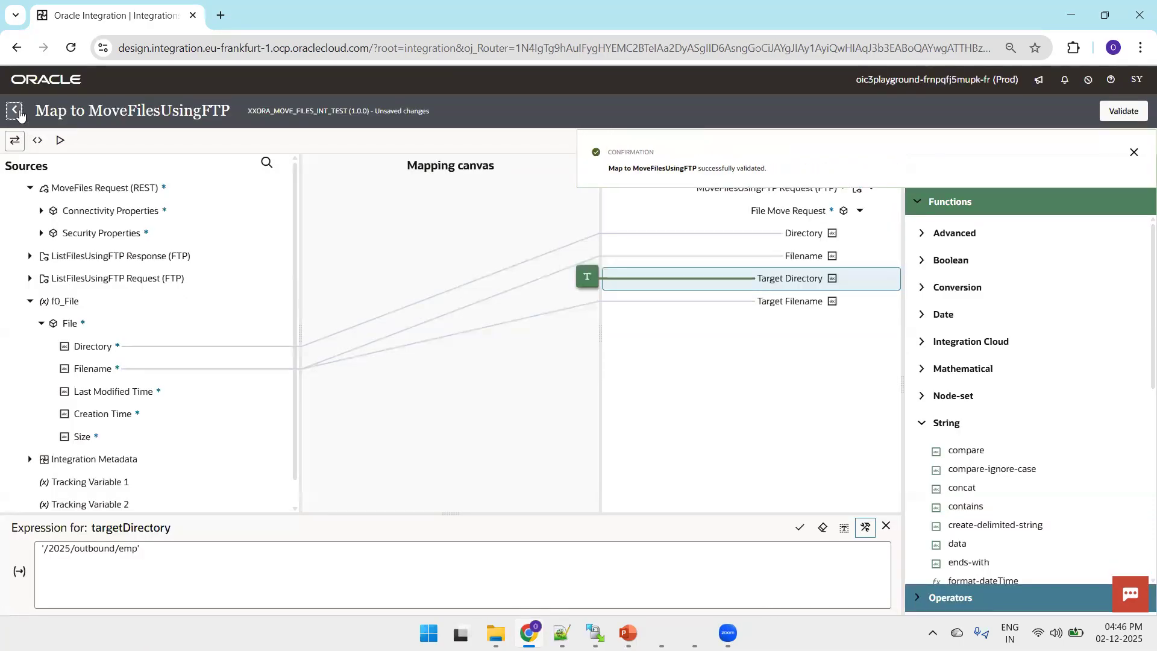
left_click(17, 110)
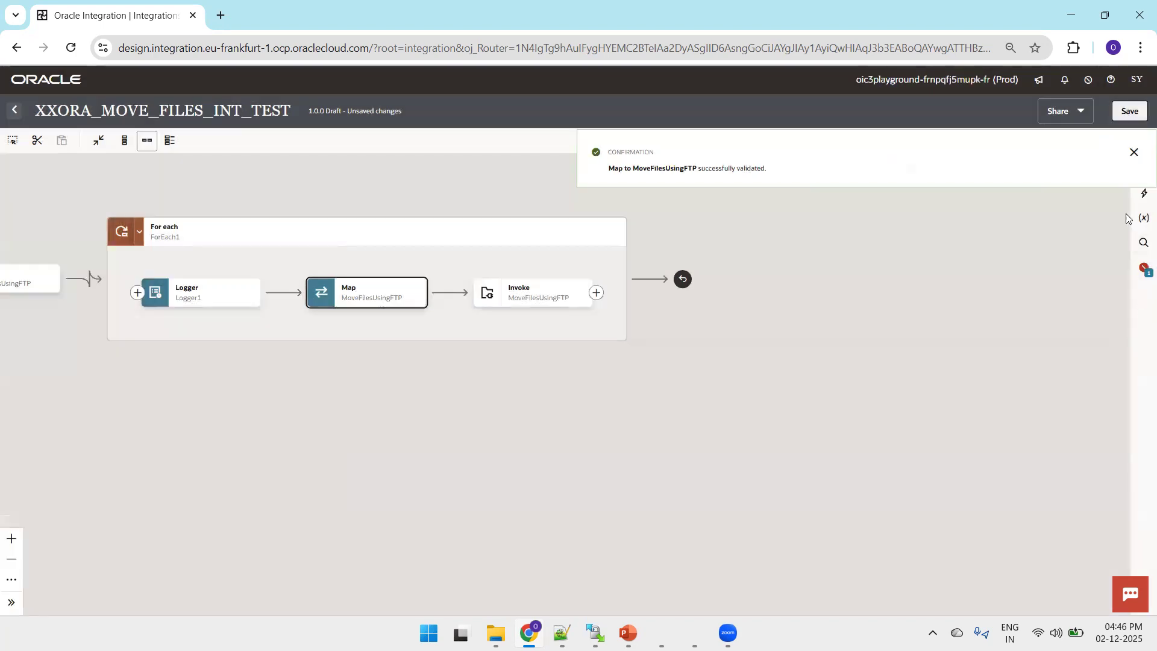
left_click(1133, 152)
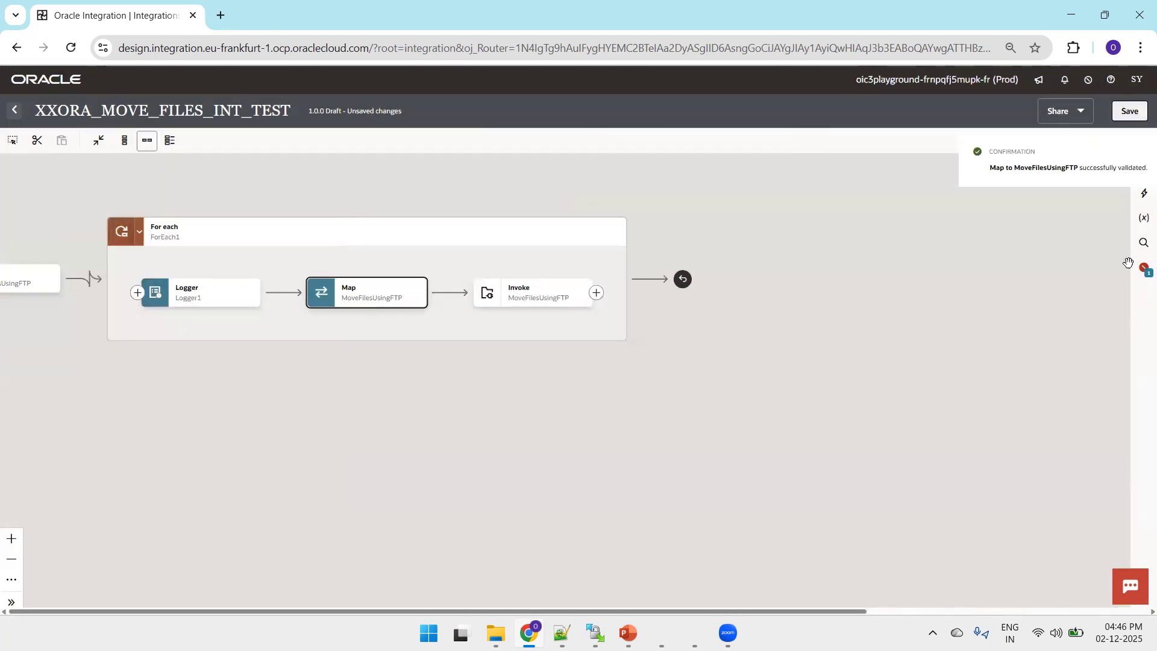
Step: Assign the field under ConnectivityProperties > RestAPI as the primary business identifier tracking_var_1, and save the integration
left_click(1143, 281)
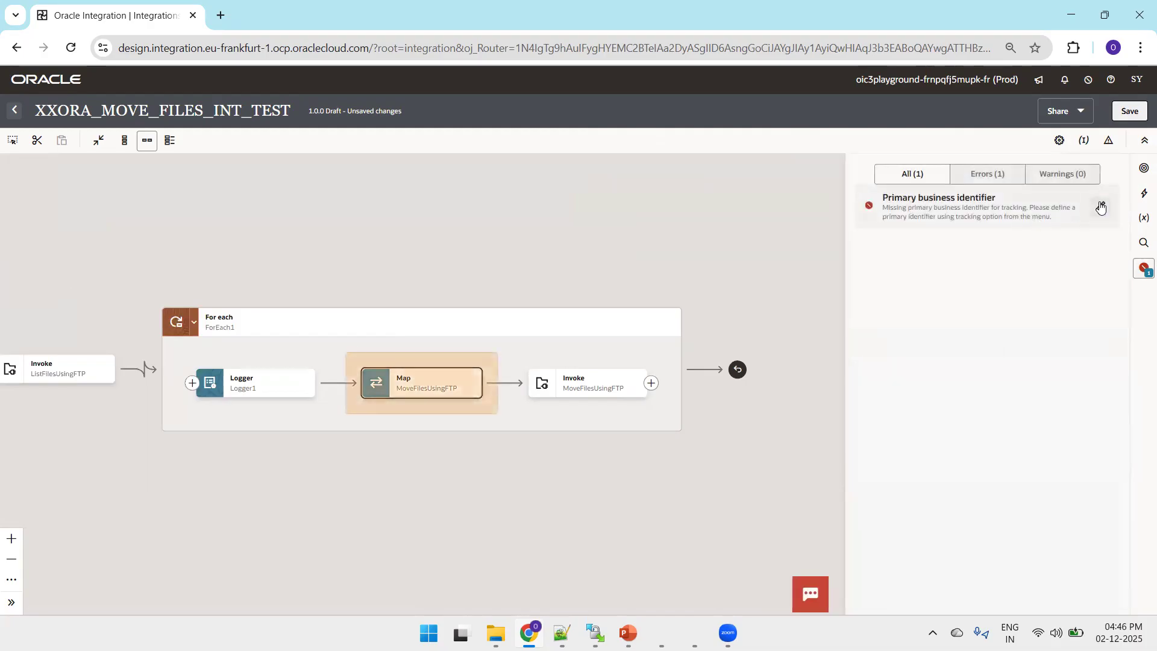
left_click(1101, 207)
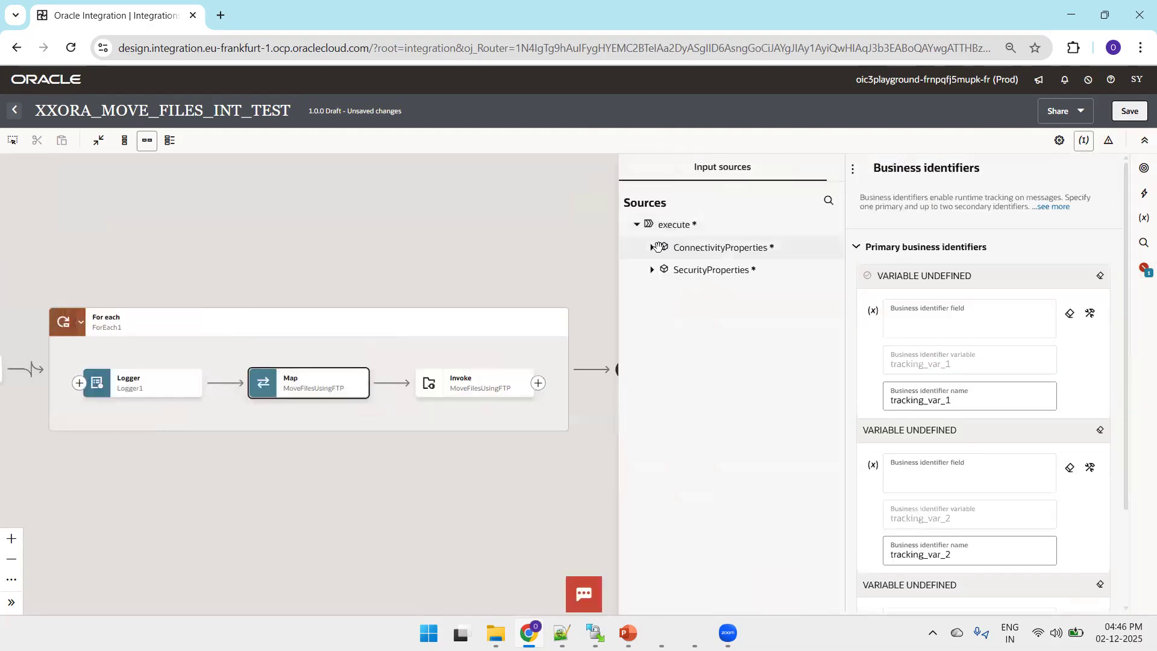
left_click(654, 247)
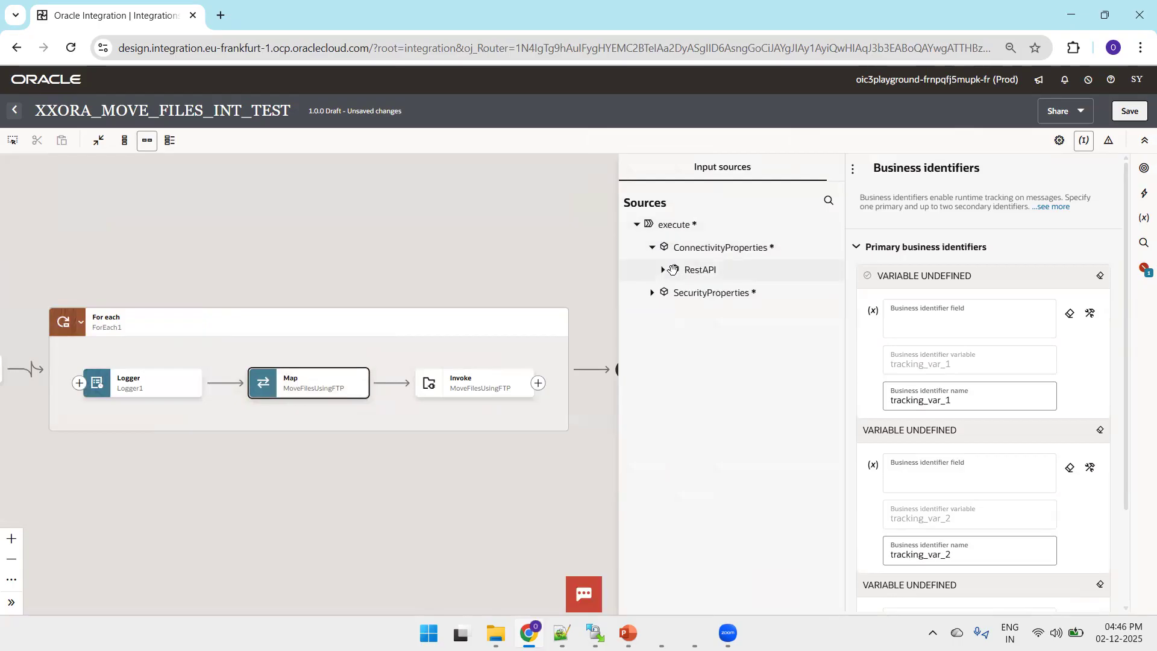
left_click(663, 269)
left_click_drag(684, 292, 940, 315)
left_click(1129, 113)
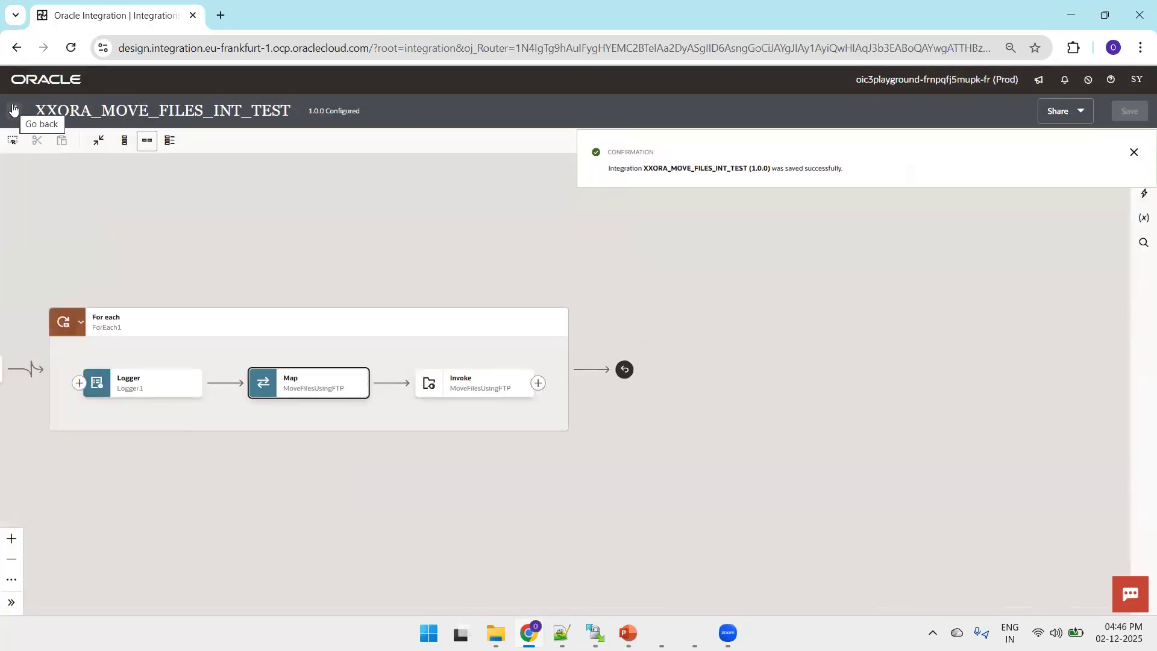
Step: Return to the integrations list, activate XXORA_MOVE_FILES_INT_TEST with the Production tracing level and refresh its status
left_click(14, 110)
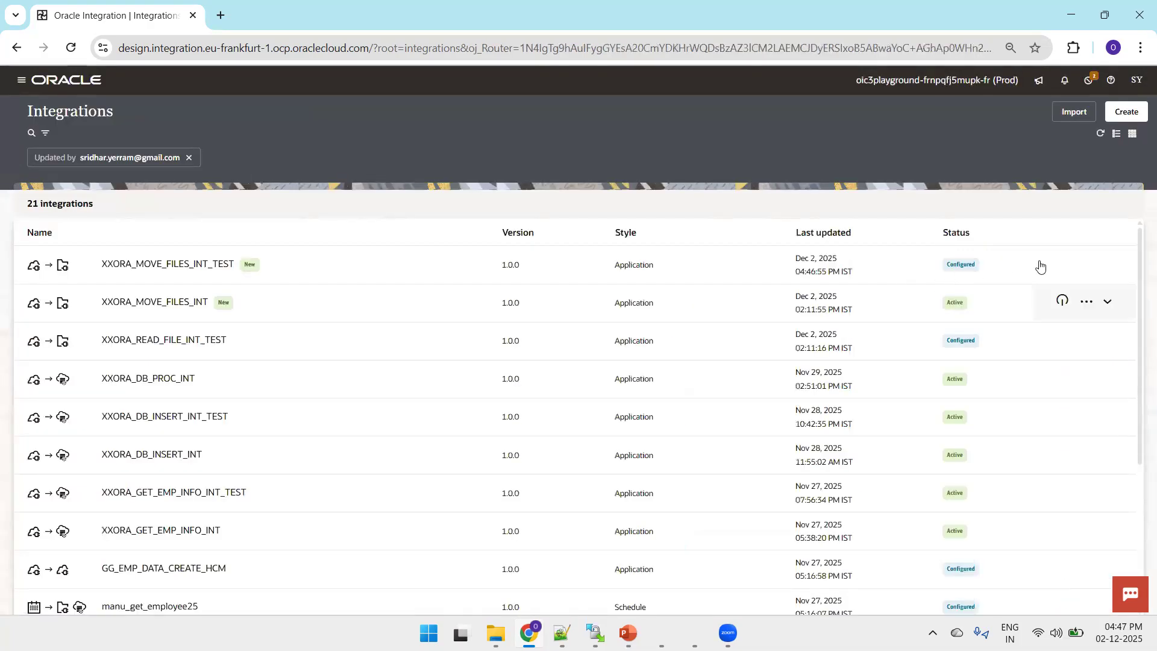
left_click(1063, 265)
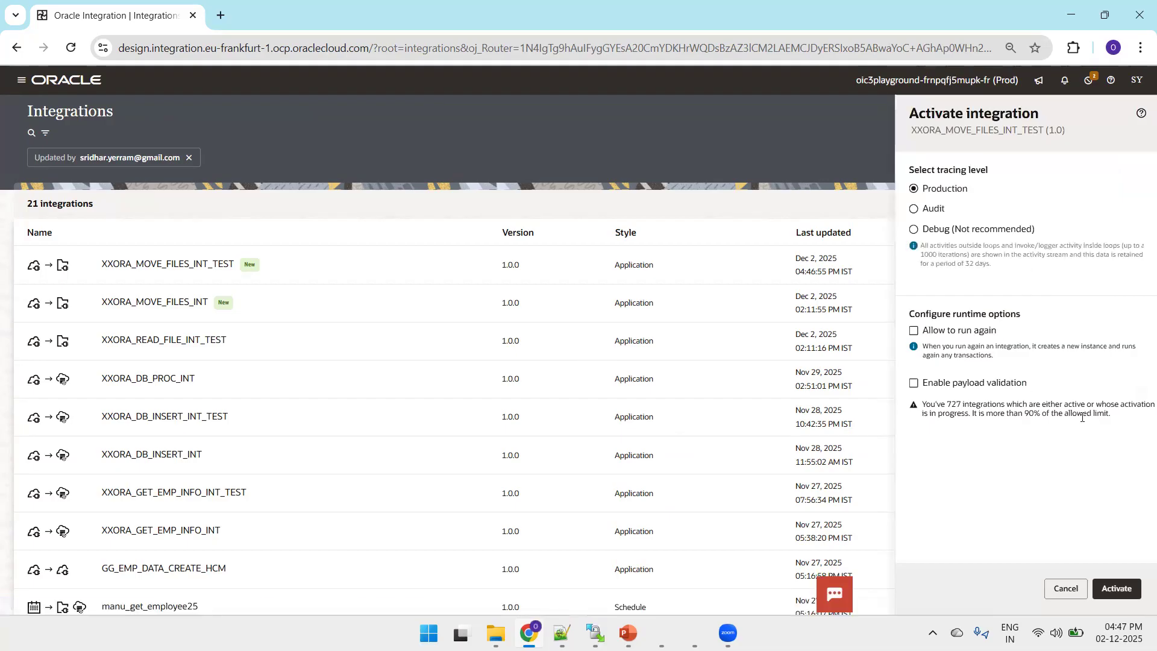
left_click(1117, 589)
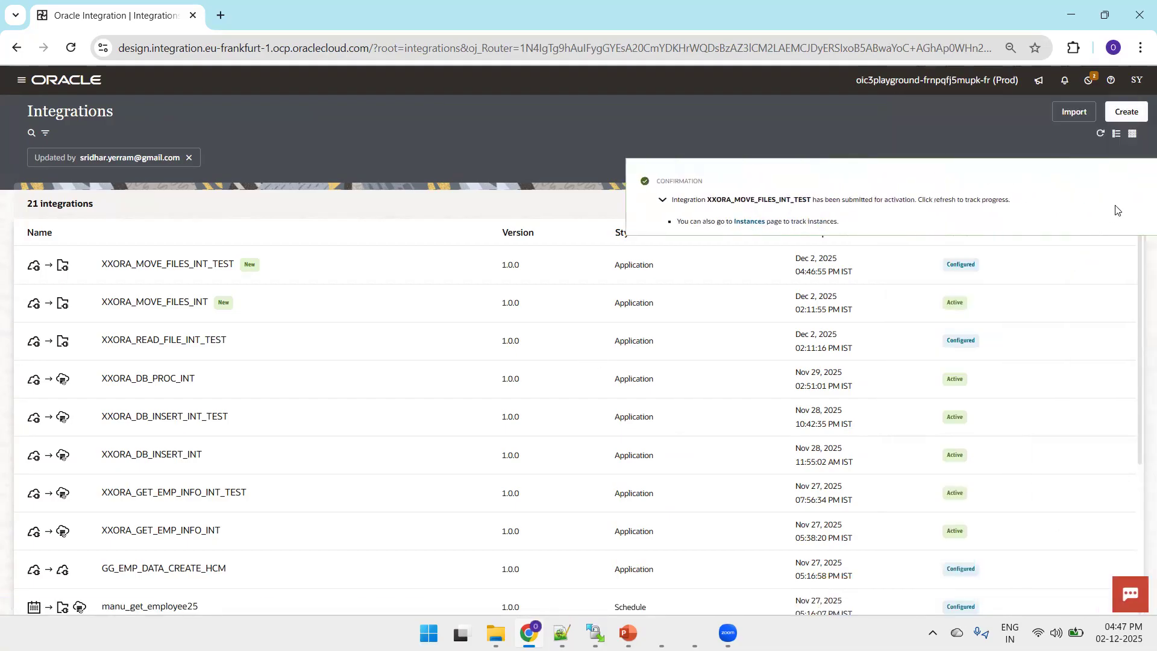
left_click(1137, 182)
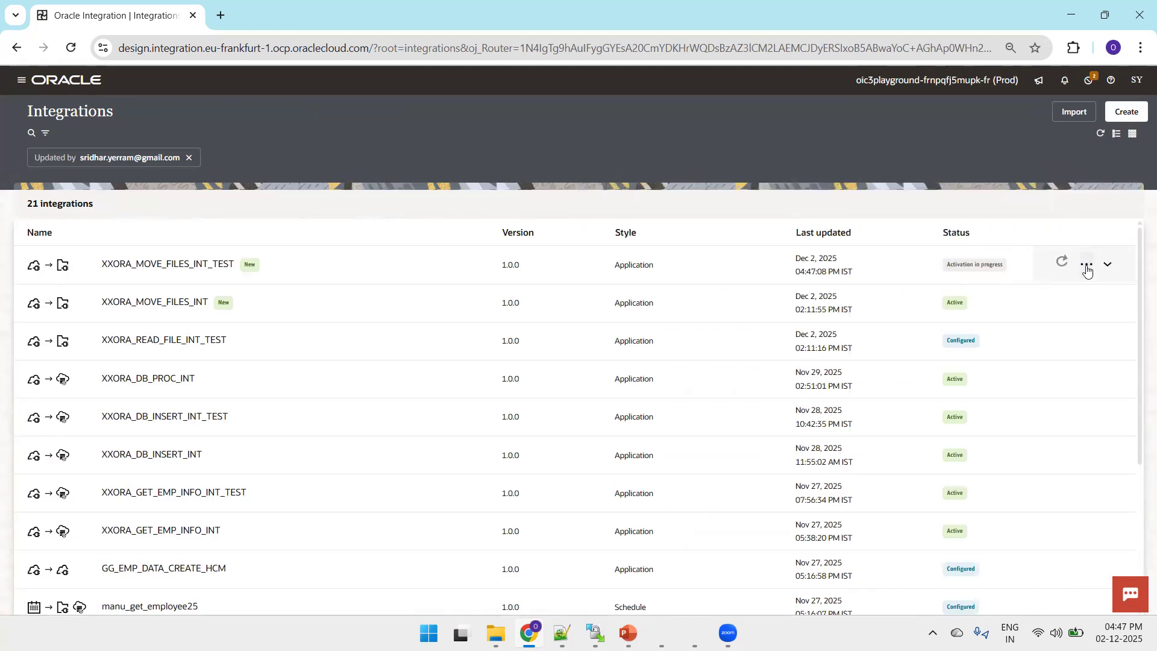
left_click(1063, 263)
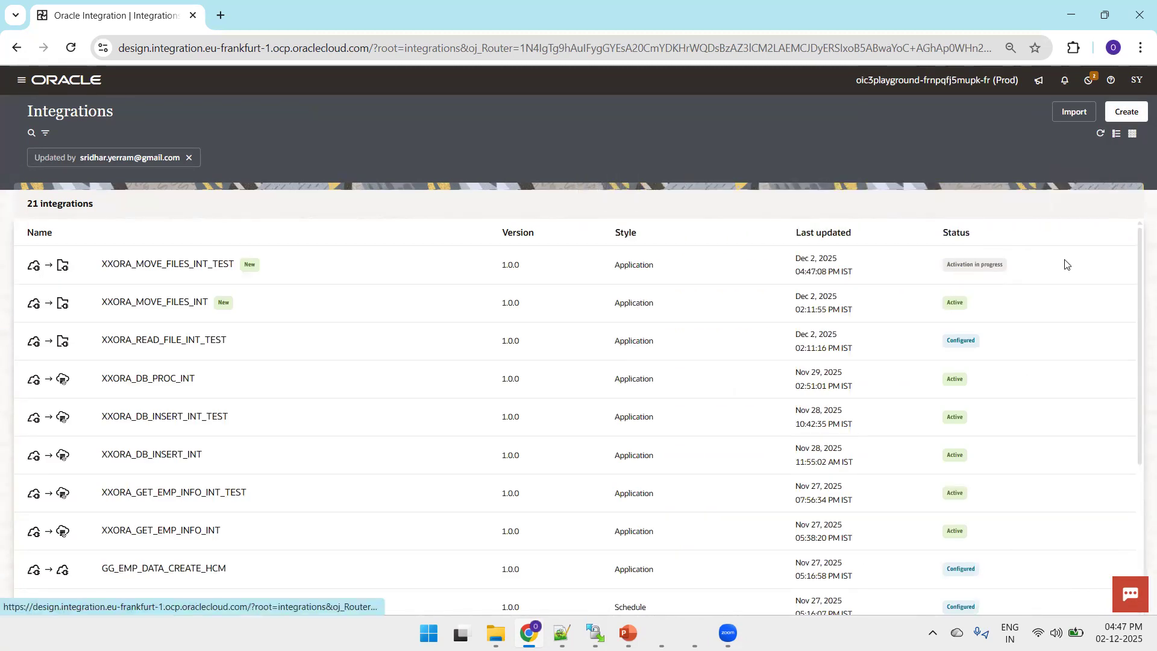
left_click(1086, 264)
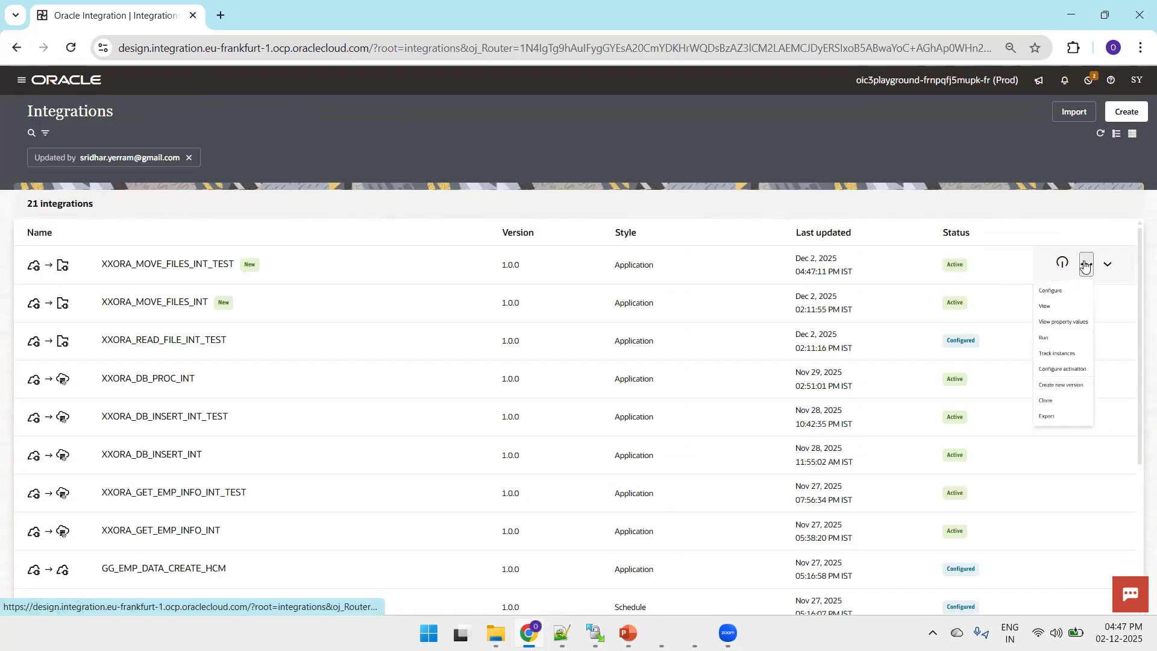
left_click(1008, 381)
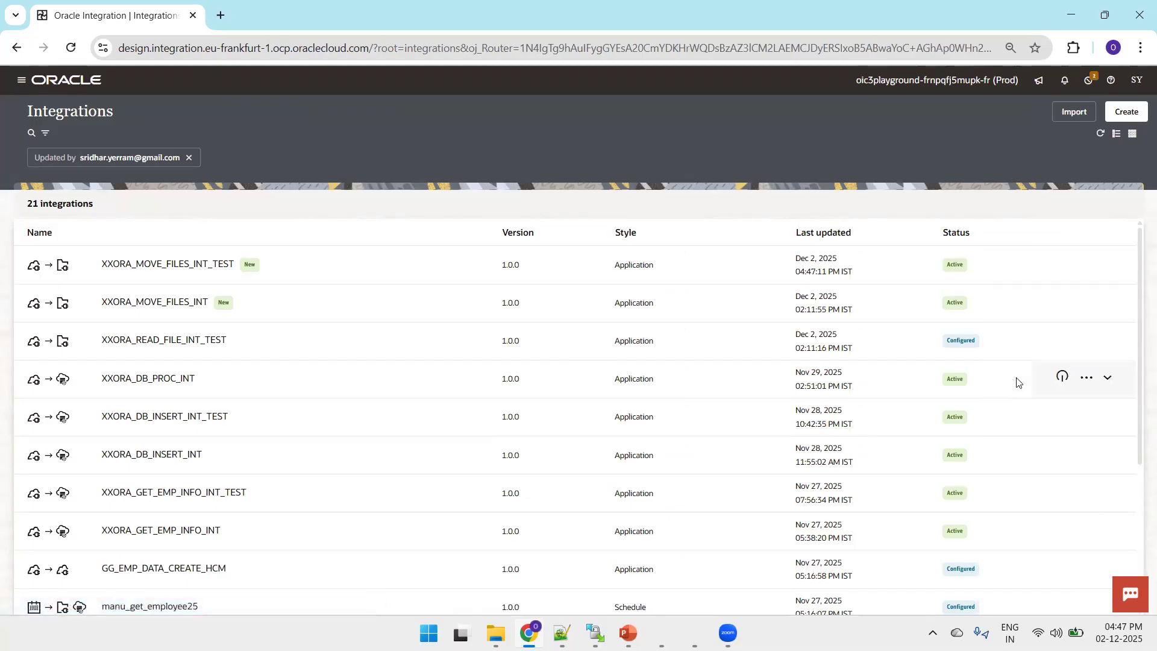
left_click(1127, 173)
Step: Check /2025/outbound/emp in WinSCP, then back in Oracle Integration run XXORA_MOVE_FILES_INT_TEST and refresh its activity stream
left_click(595, 633)
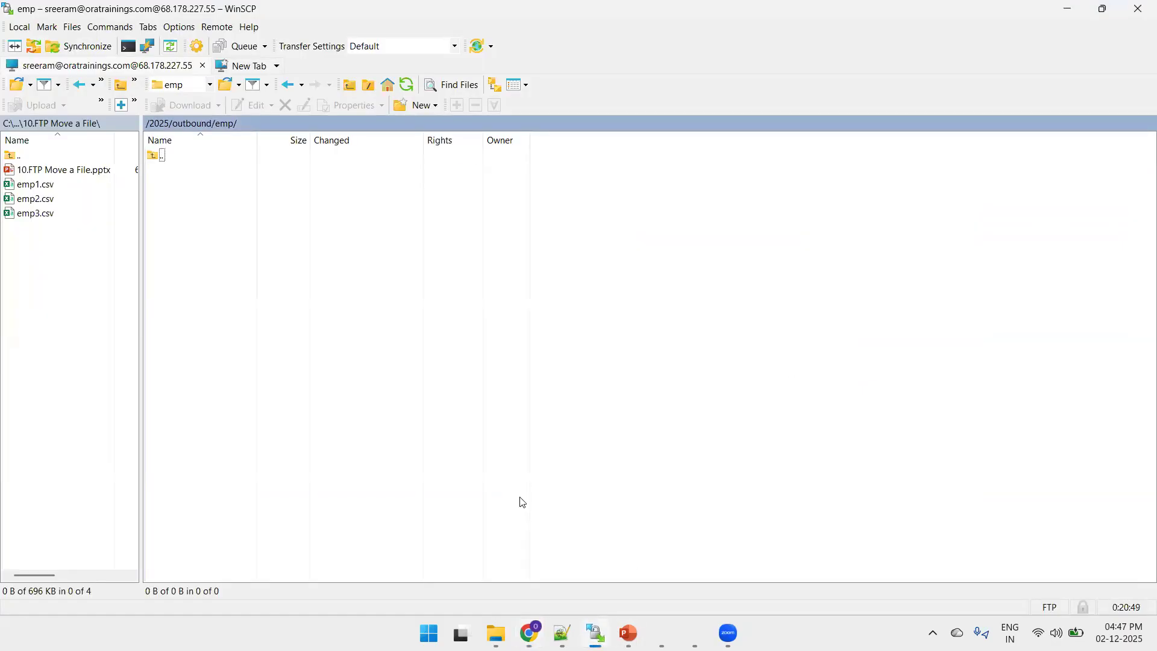
key("alt+Tab")
left_click(1092, 127)
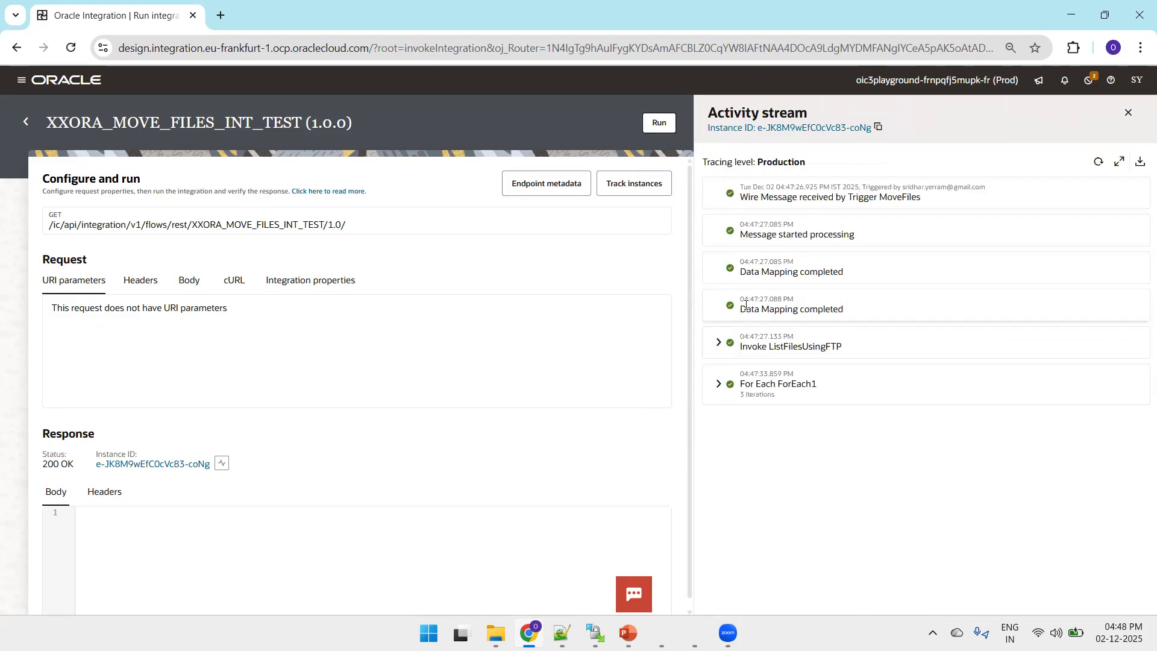
left_click(1096, 164)
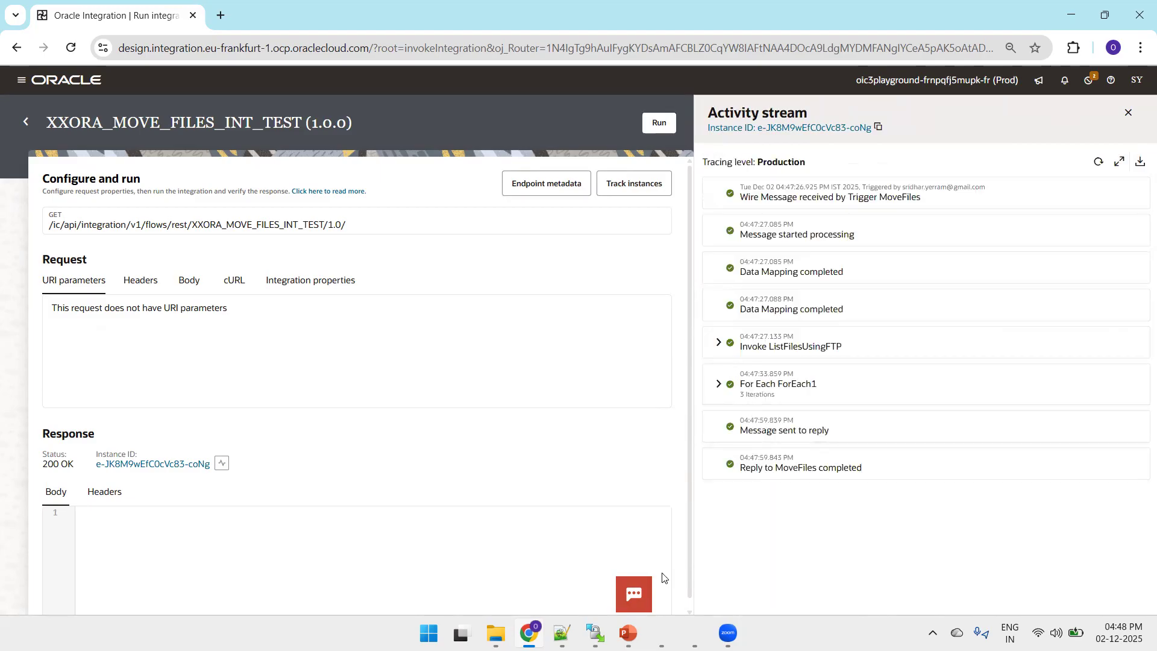
Step: Switch to WinSCP and refresh the server folders /2025/outbound/emp and /2025/inbound/emp to check where the CSV files are
left_click(595, 633)
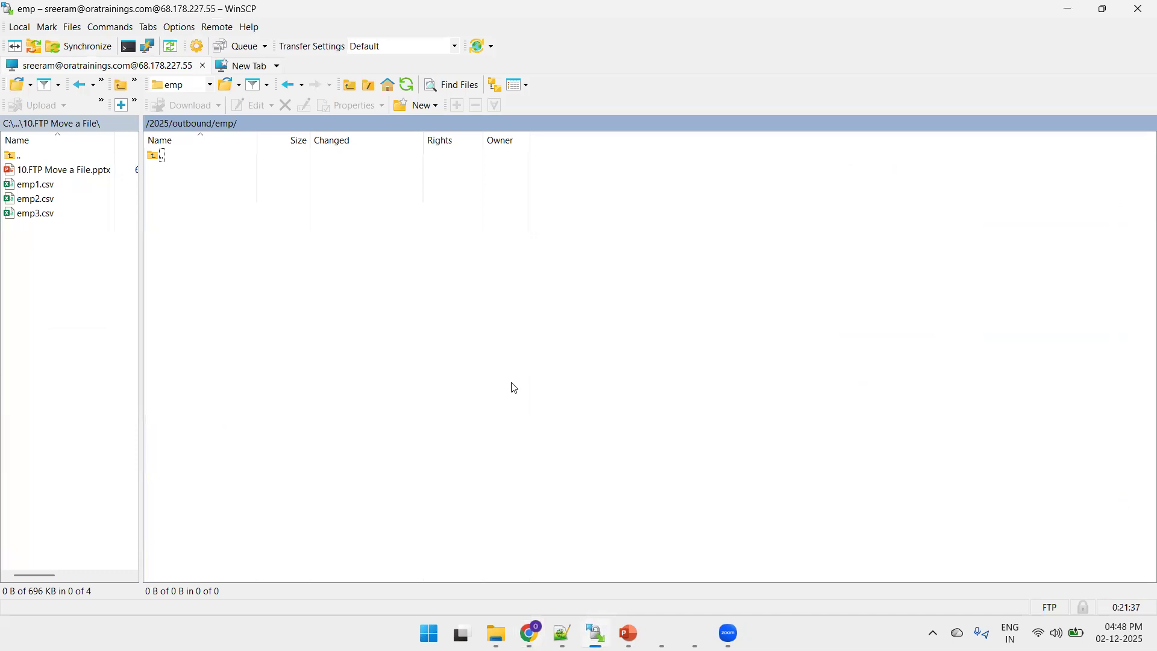
key("ctrl+r")
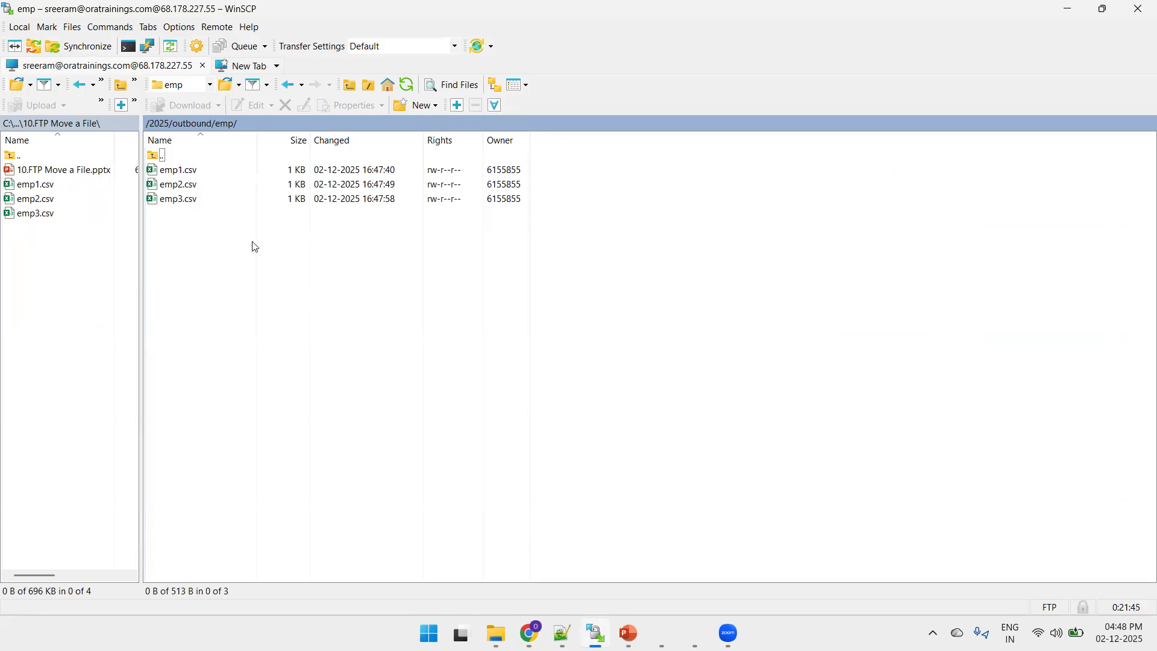
left_click(160, 126)
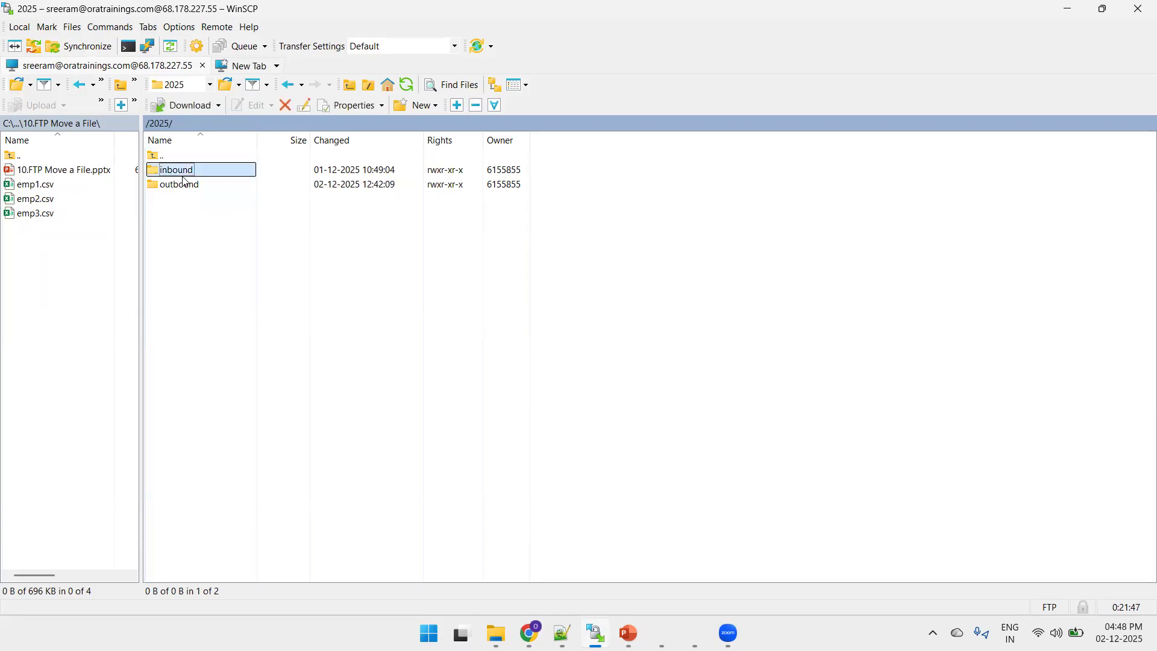
double_click(174, 171)
double_click(183, 175)
key("ctrl+r")
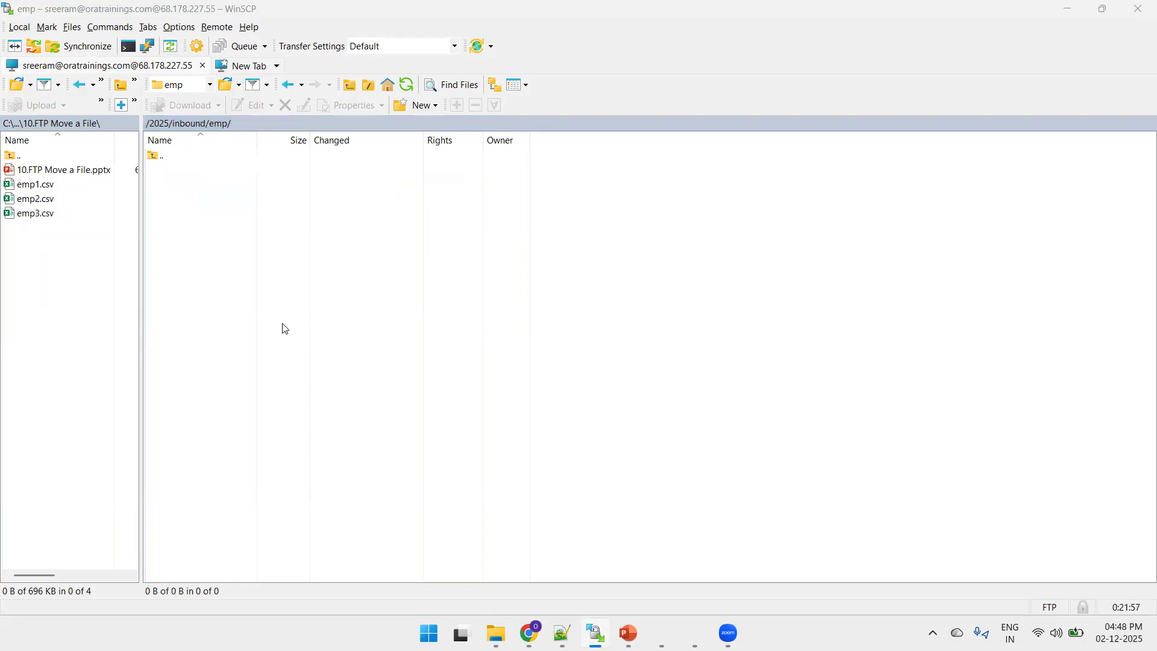
Step: Switch to PowerPoint and view the Run- The Integration slide of 10.FTP Move a File.pptx
key("alt+Tab")
key("alt+Tab")
key("alt+Tab")
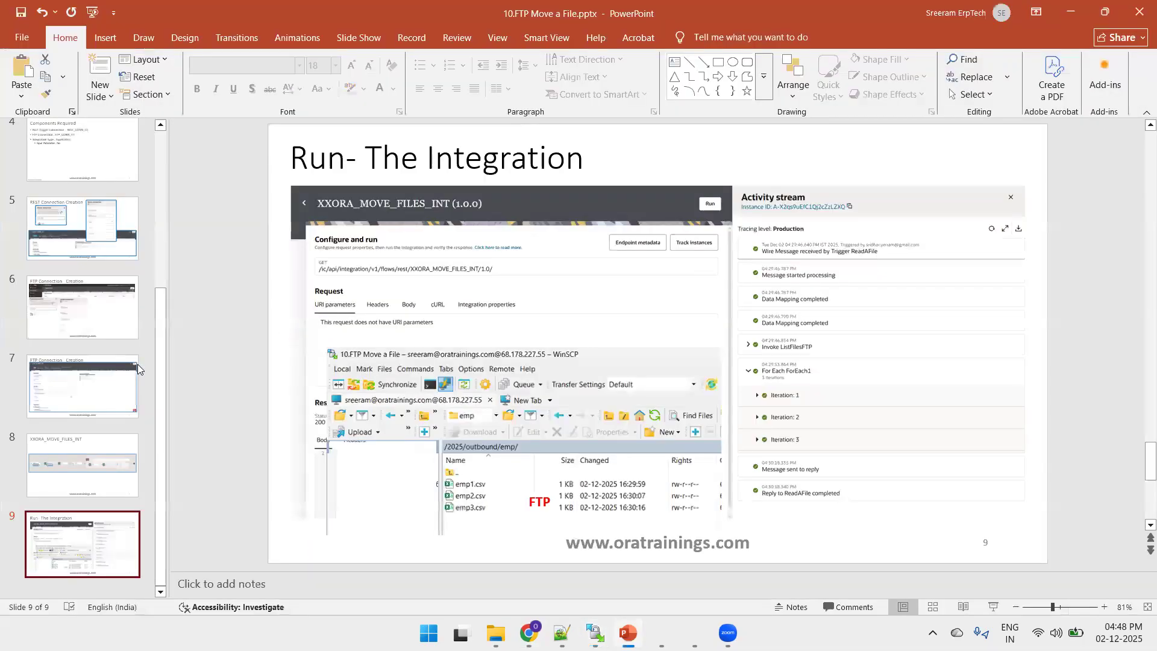